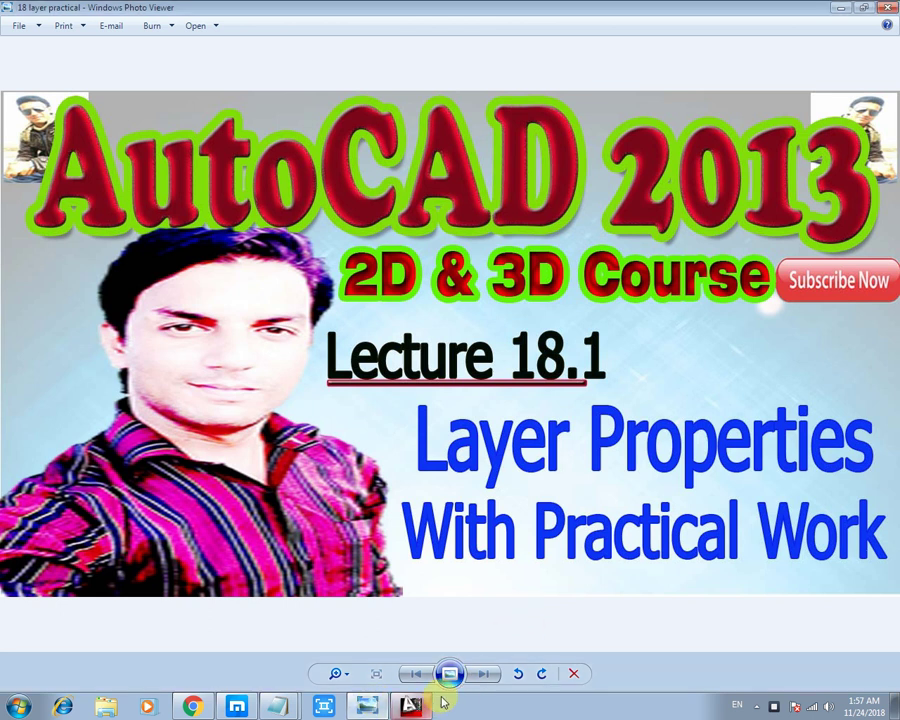
Minimize Windows Photo Viewer and bring up the desktop's context menu.
left_click(368, 706)
right_click(388, 311)
right_click(425, 351)
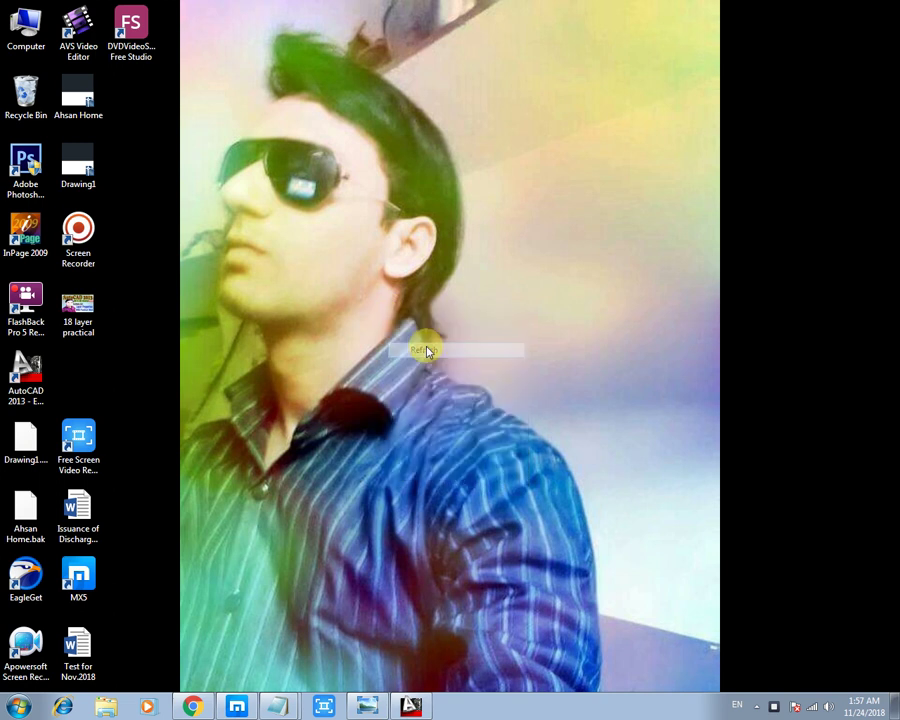
Refresh the desktop a few times from its context menu.
left_click(460, 388)
right_click(313, 315)
left_click(346, 353)
right_click(335, 285)
left_click(371, 317)
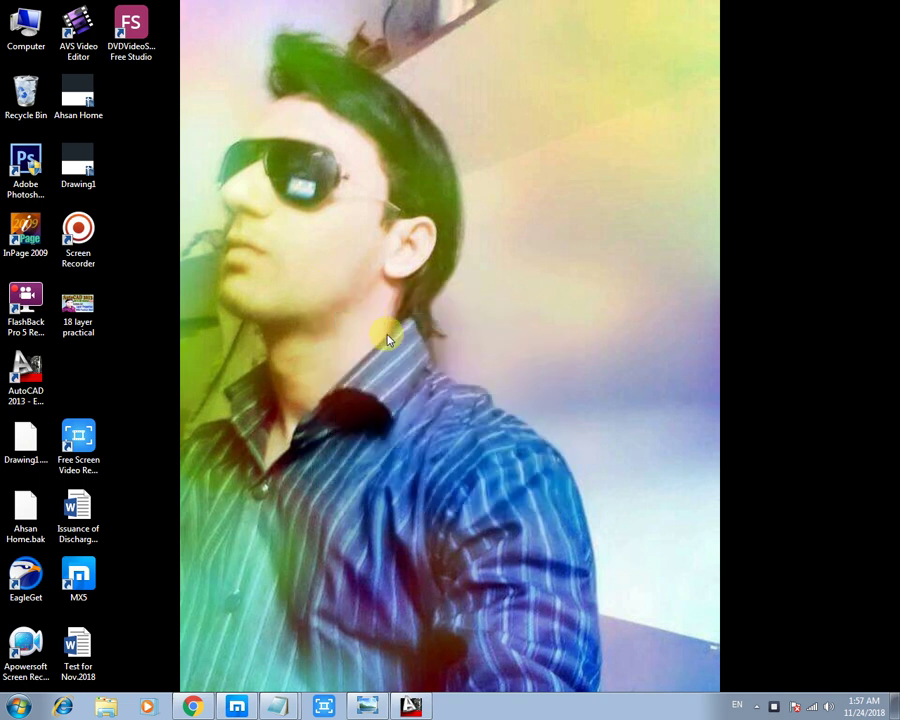
Bring AutoCAD's Drawing1 back up, check its layer list, and open the Layer Properties Manager.
left_click(411, 704)
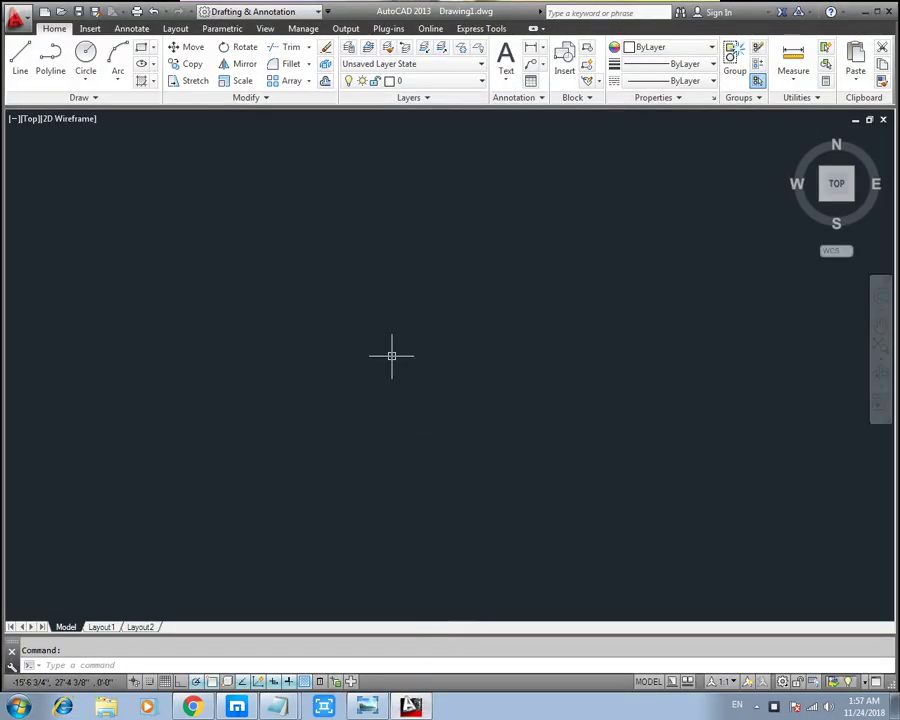
left_click(376, 80)
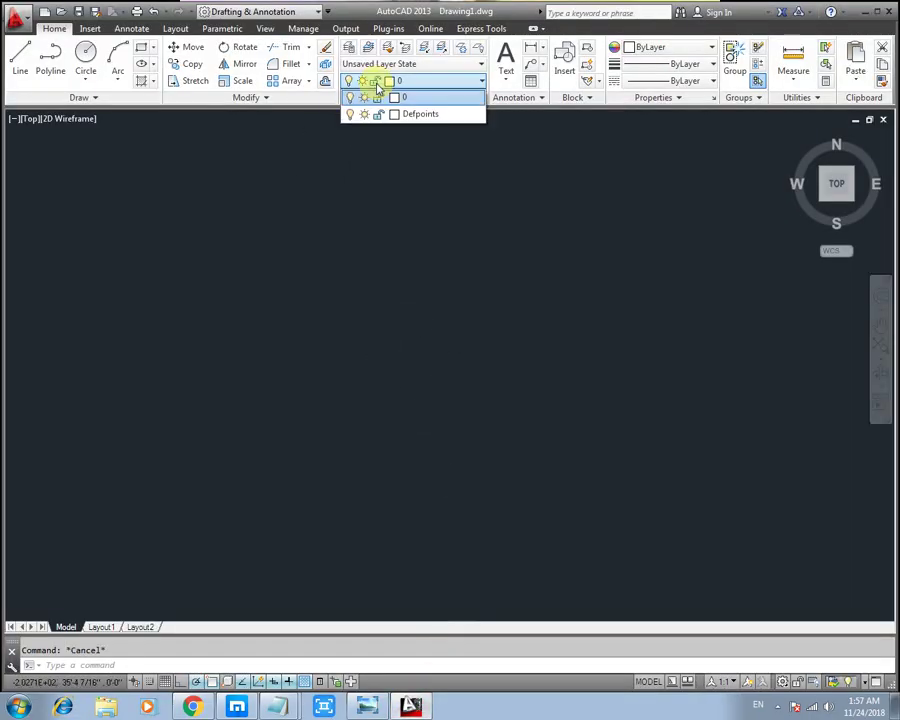
left_click(407, 120)
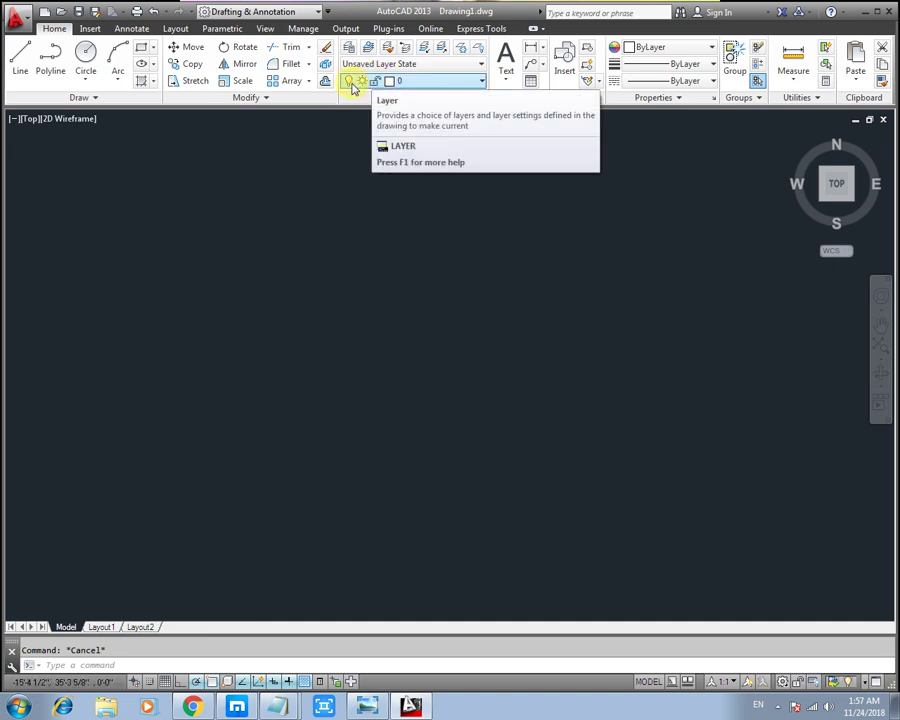
type("la")
key("Return")
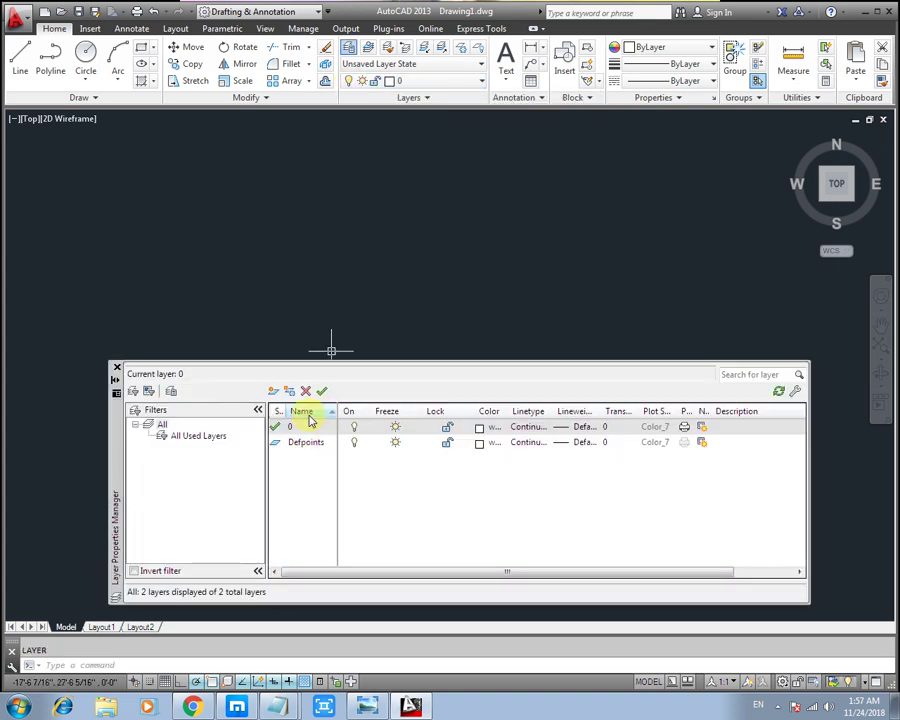
Create a layer named windows with green colour index 80, then add another new layer.
left_click(273, 392)
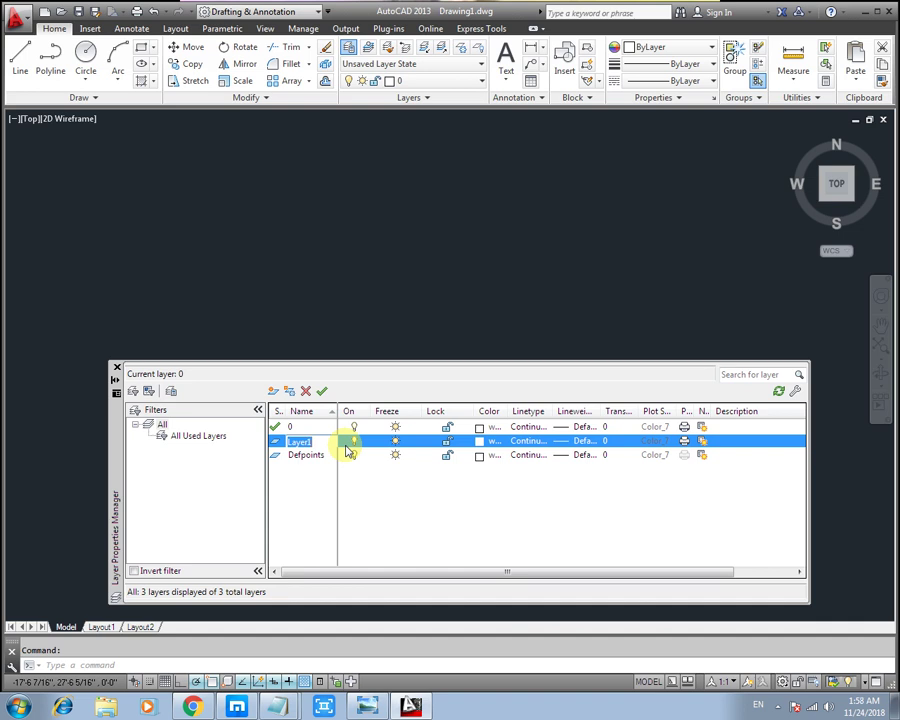
type("wind")
type("ows")
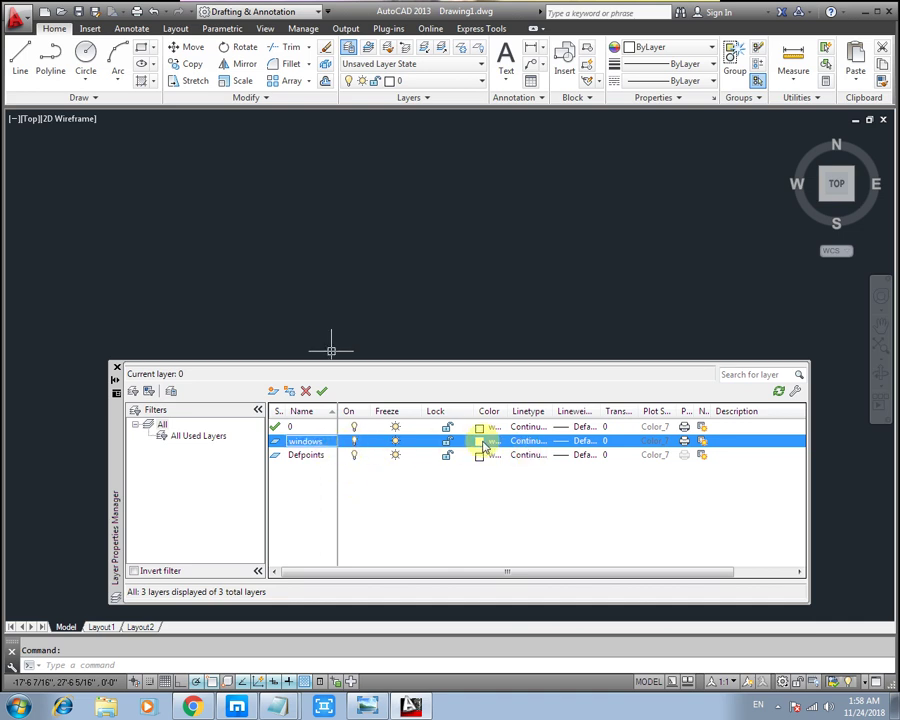
left_click(480, 445)
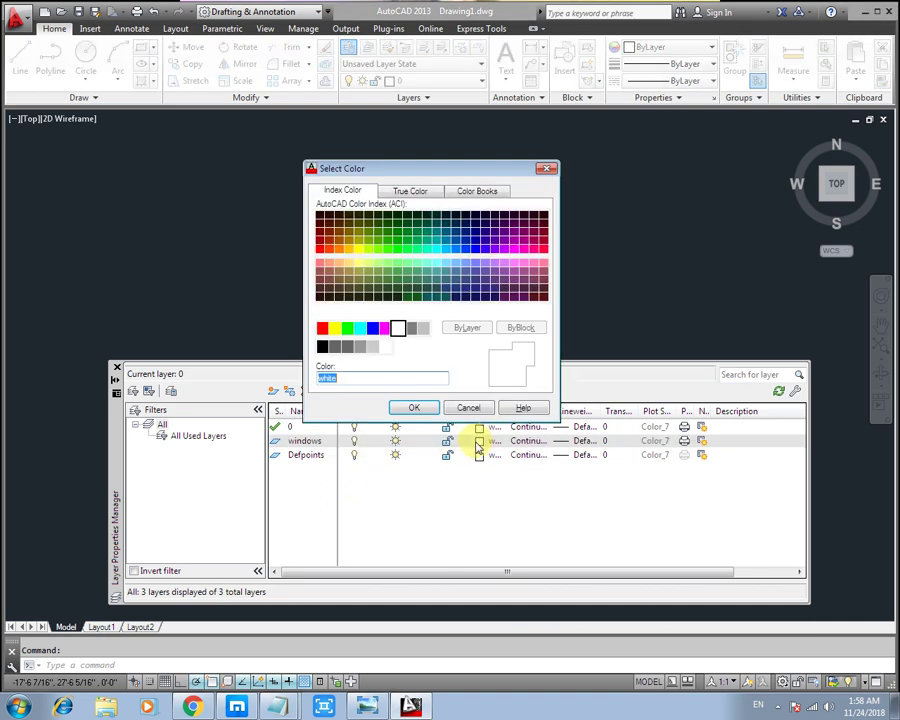
left_click(406, 246)
left_click(406, 255)
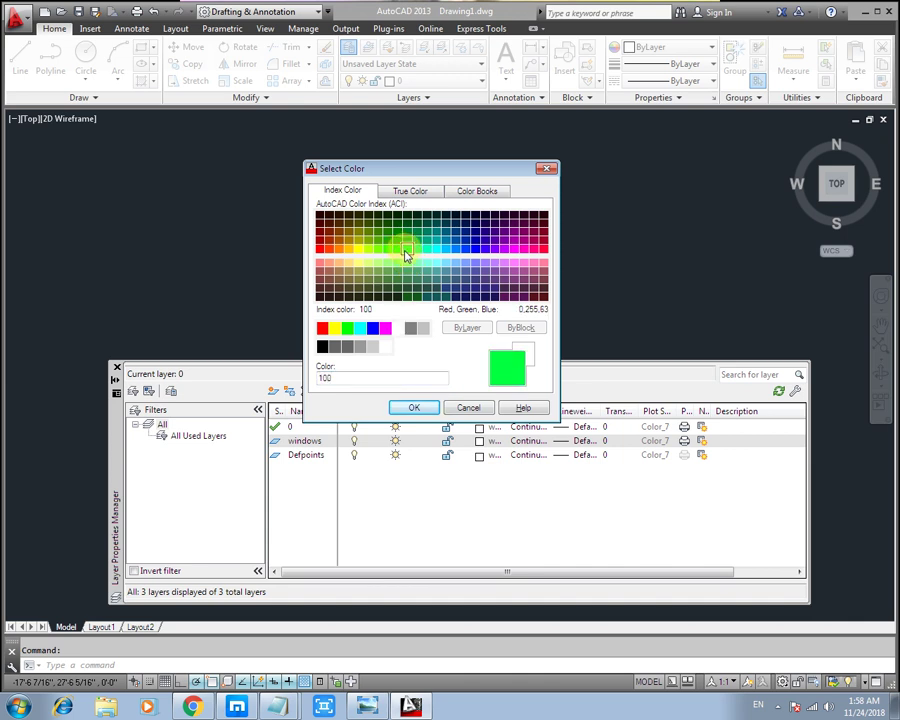
left_click(388, 249)
left_click(420, 409)
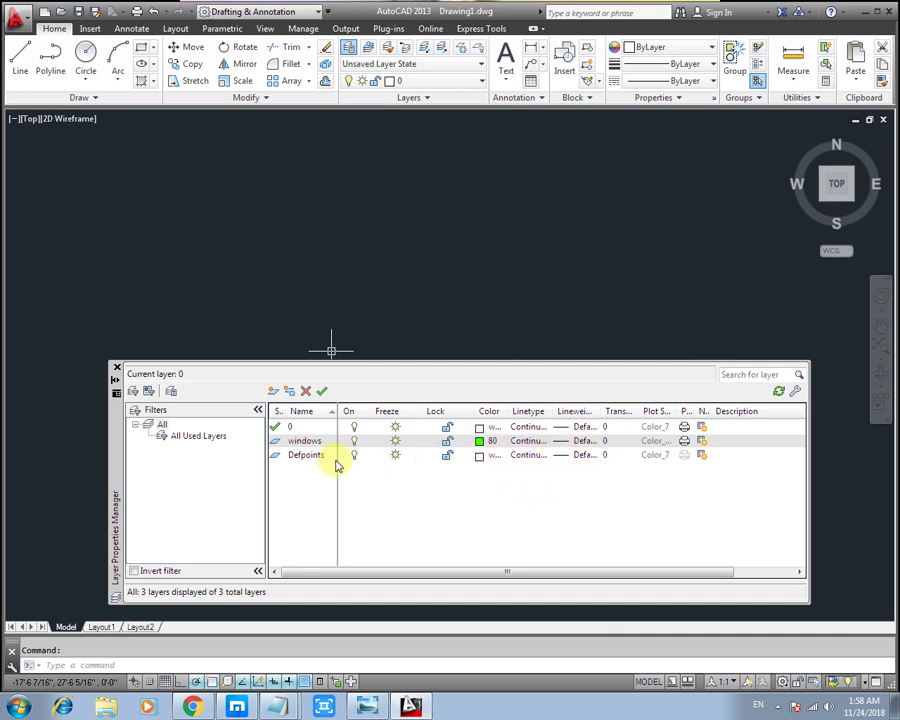
left_click(278, 392)
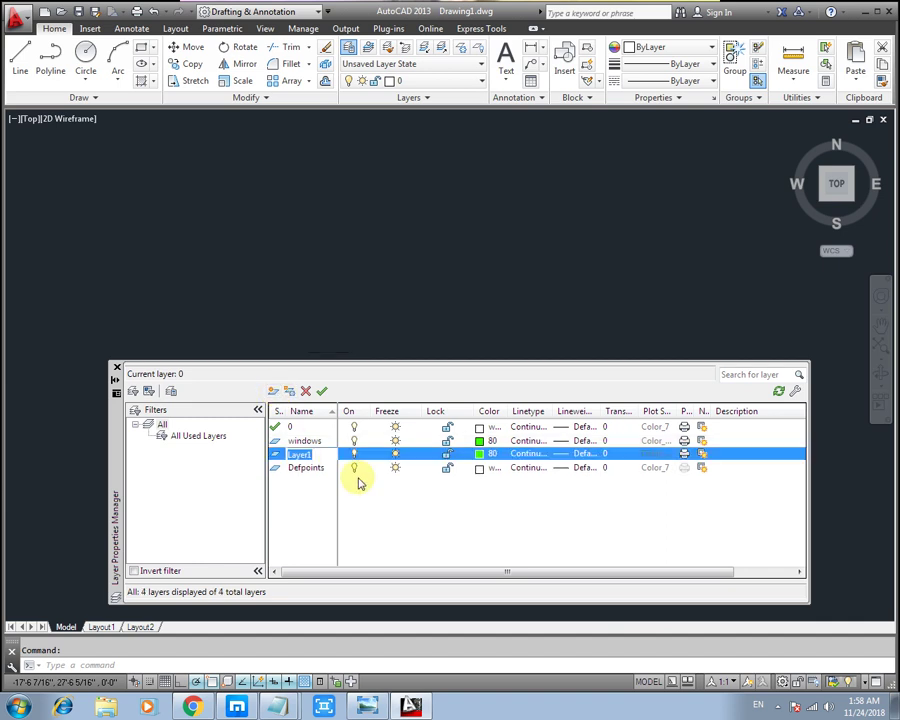
Rename the new layer to doors with colour 239, and close the Layer Properties Manager.
type("doors")
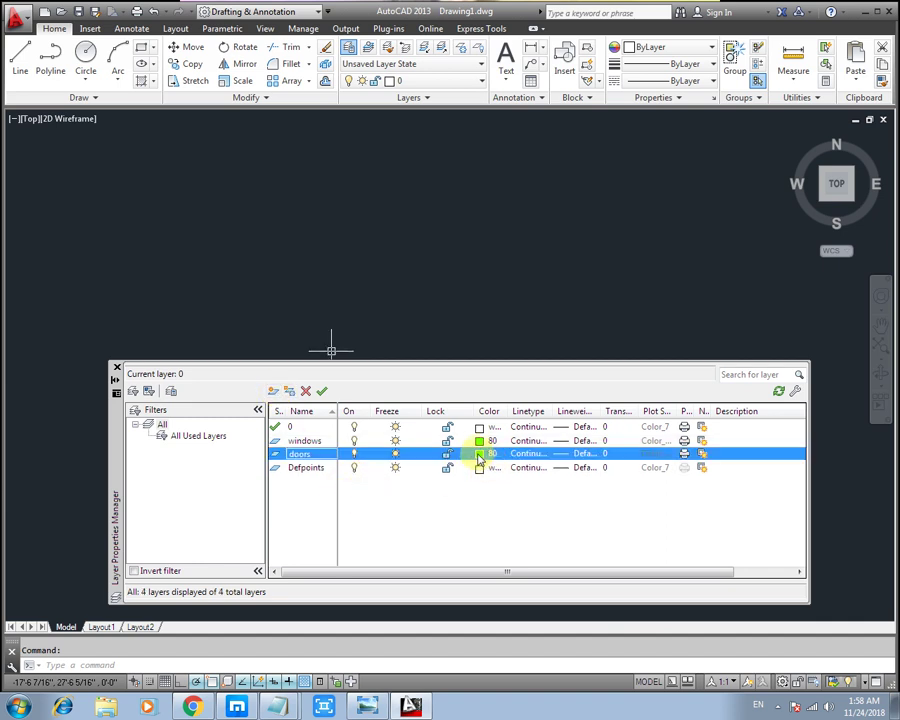
left_click(480, 455)
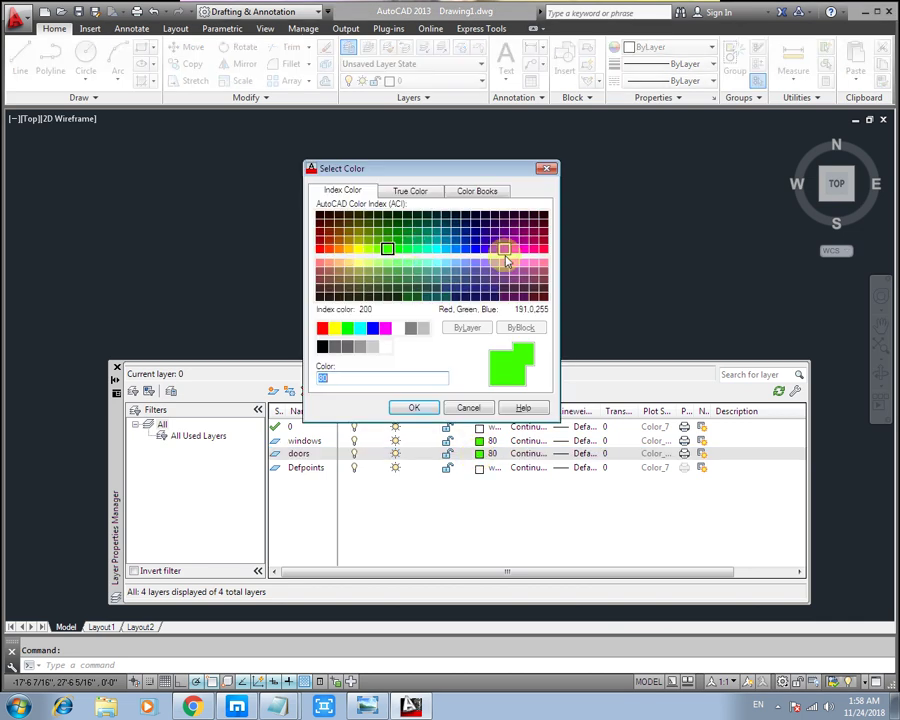
left_click(535, 298)
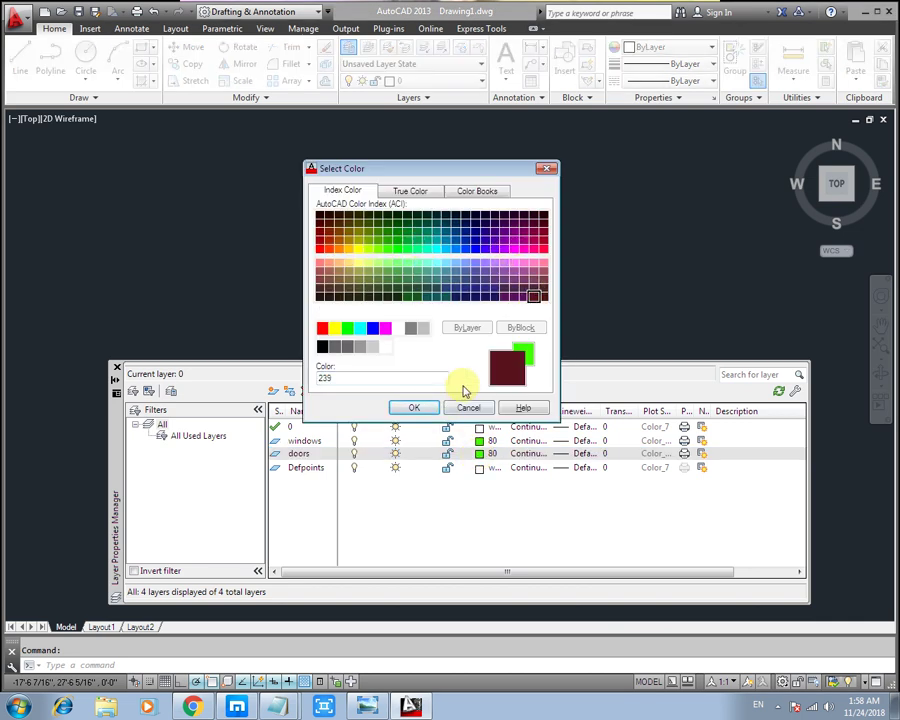
left_click(414, 408)
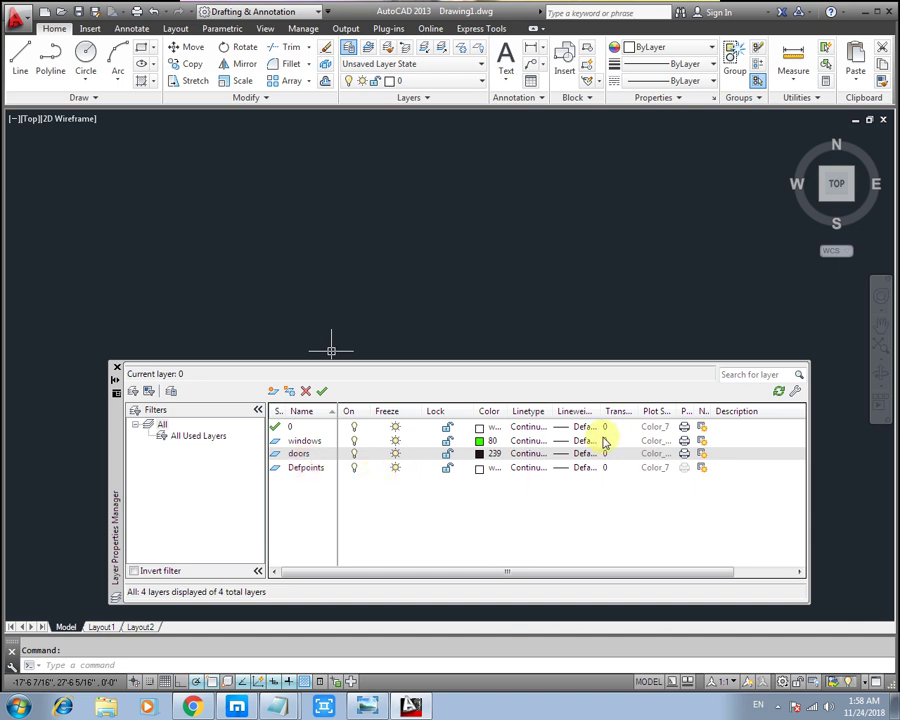
left_click(116, 367)
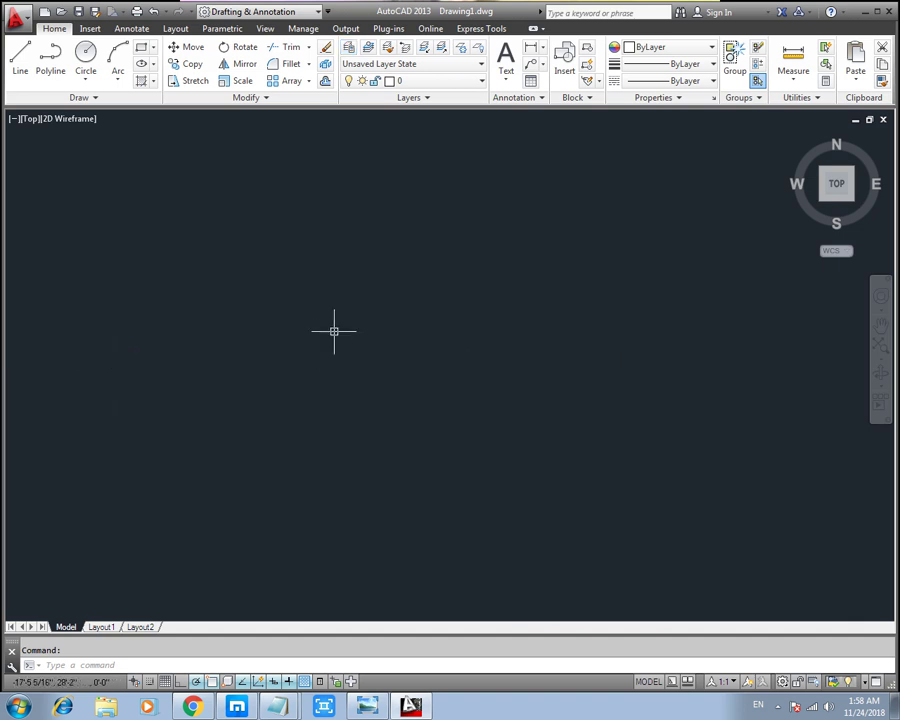
Draw a 12' by 12' square with the rectangle command and pan it into view.
key("Escape")
type("l")
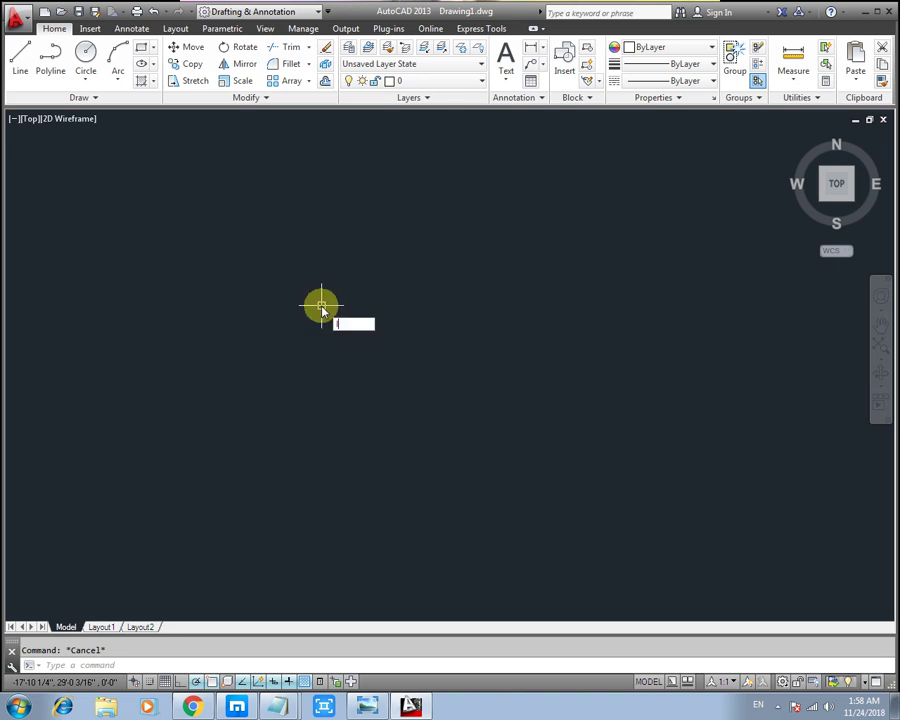
key("Return")
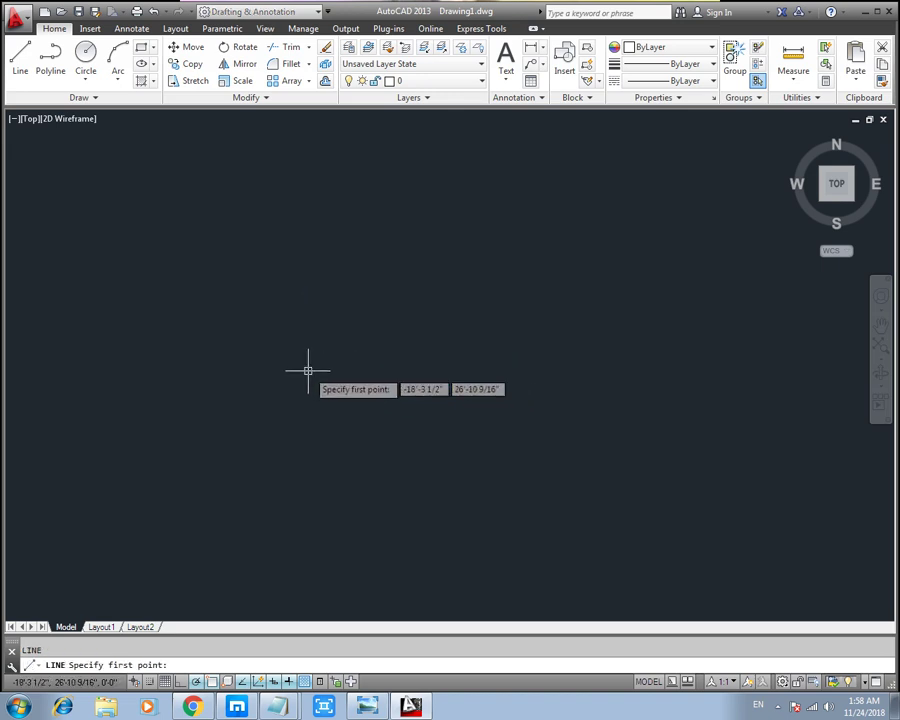
key("Escape")
type("rec")
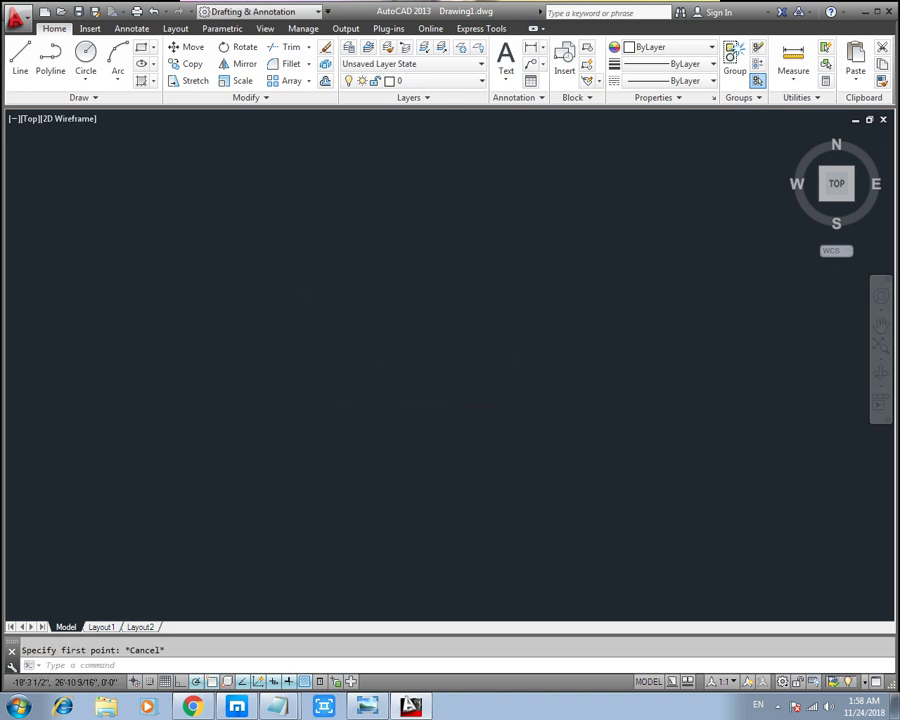
key("Return")
left_click(235, 198)
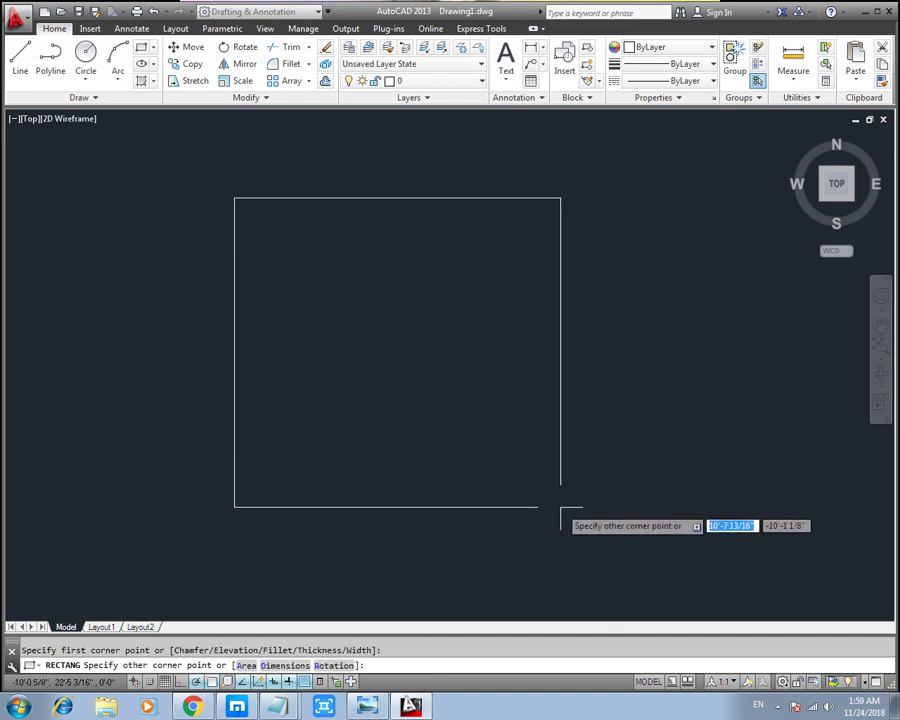
type("@12'")
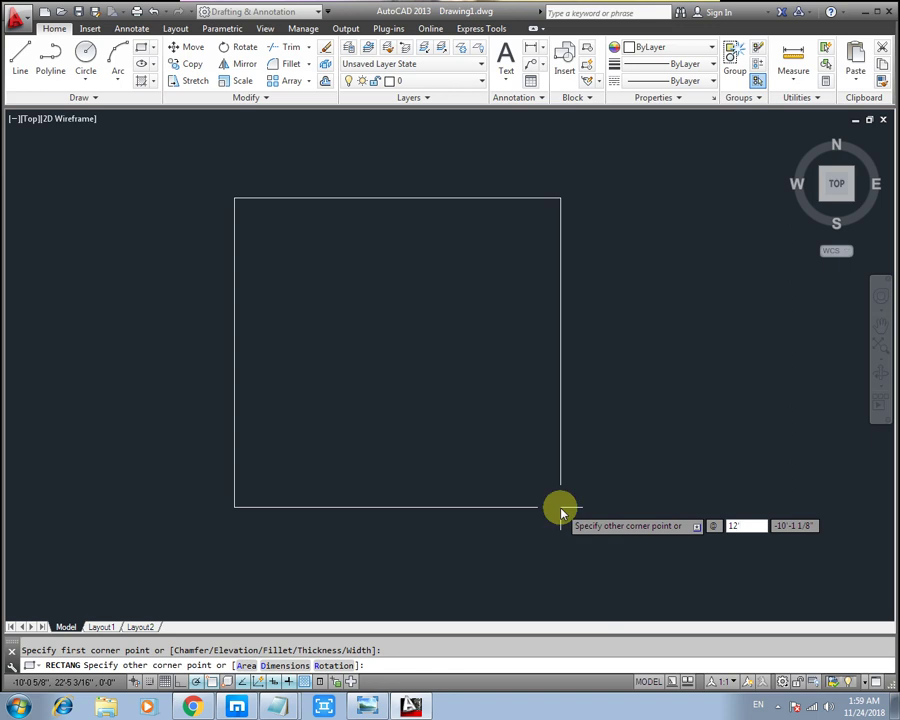
key("Tab")
type("12'")
key("Return")
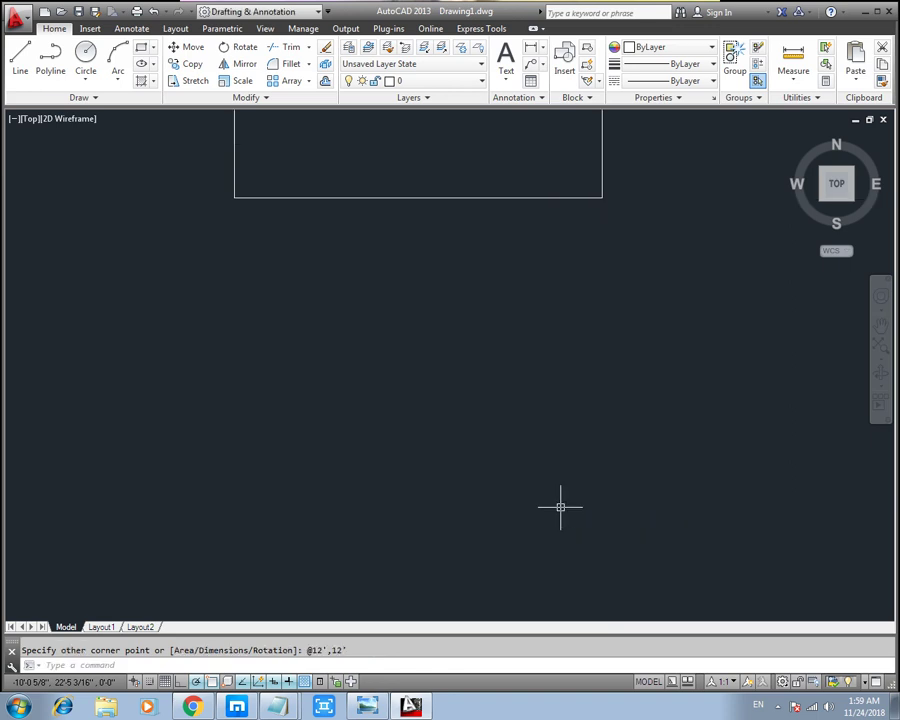
mouse_move(436, 251)
middle_mouse_down()
mouse_move(460, 484)
mouse_move(428, 337)
mouse_move(439, 360)
middle_mouse_up()
key("Escape")
Start offsetting the square by a distance of 9, picking the square.
type("o")
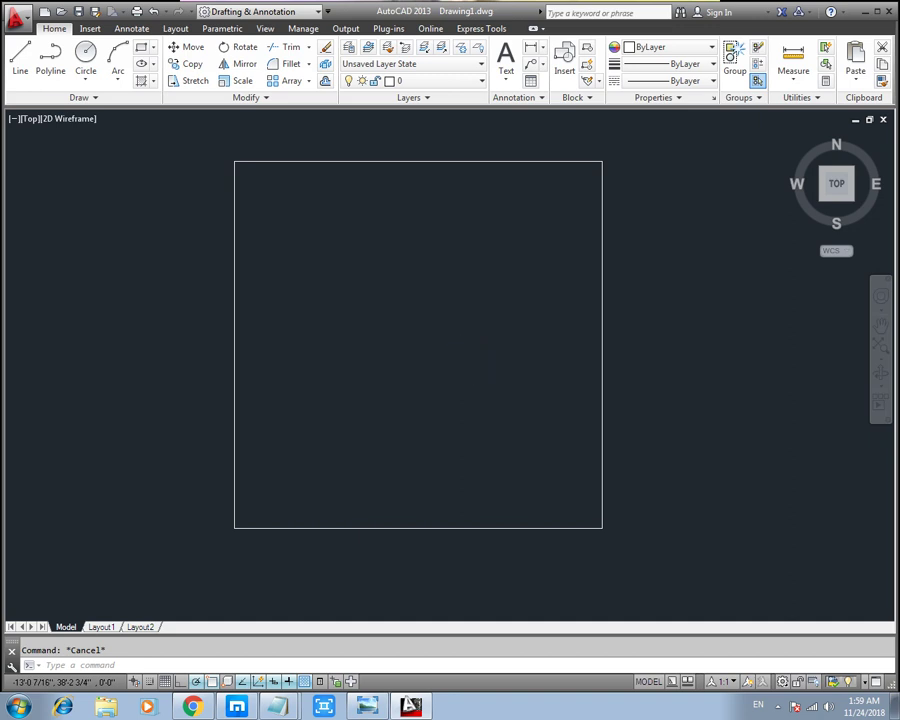
key("Return")
type("9")
key("Return")
left_click(414, 161)
Place the 9 offset copy outside the square, then explode both squares into lines.
left_click(413, 150)
key("Escape")
middle_click_drag(647, 180, 612, 203)
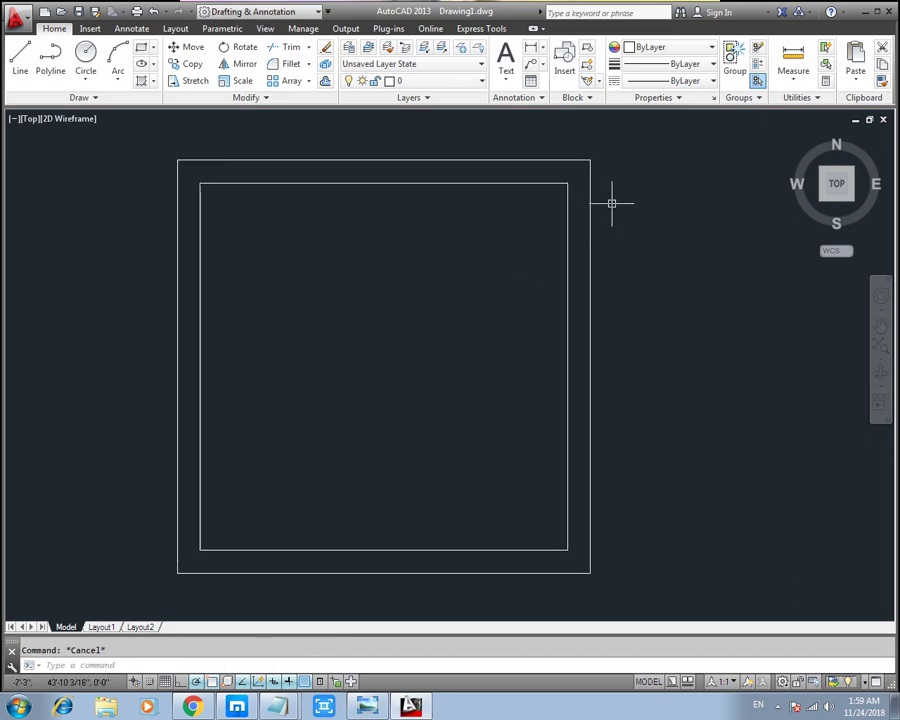
left_click(626, 149)
left_click(166, 568)
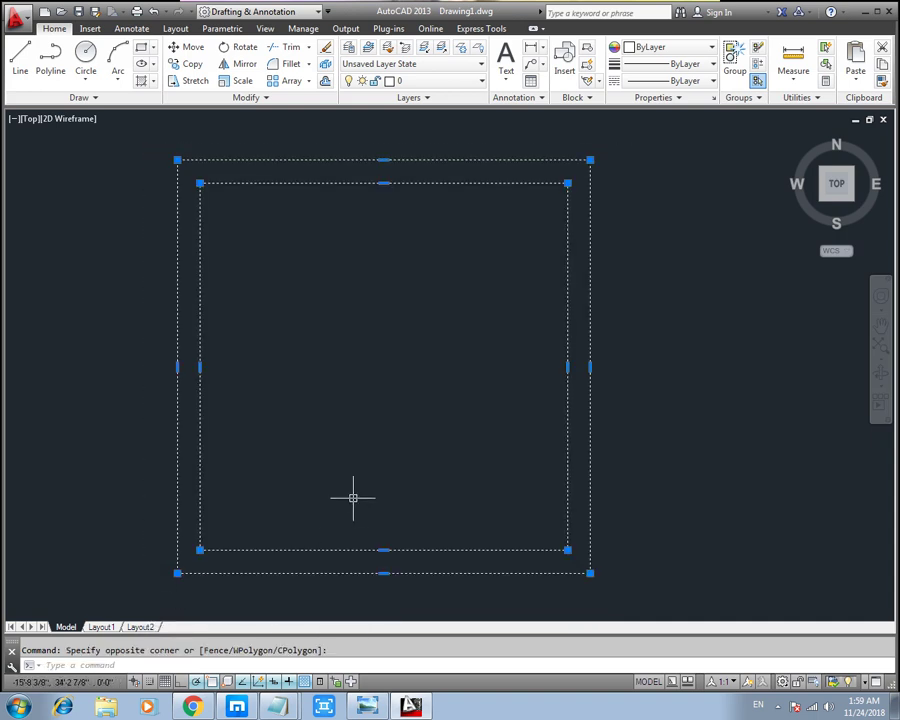
type("x")
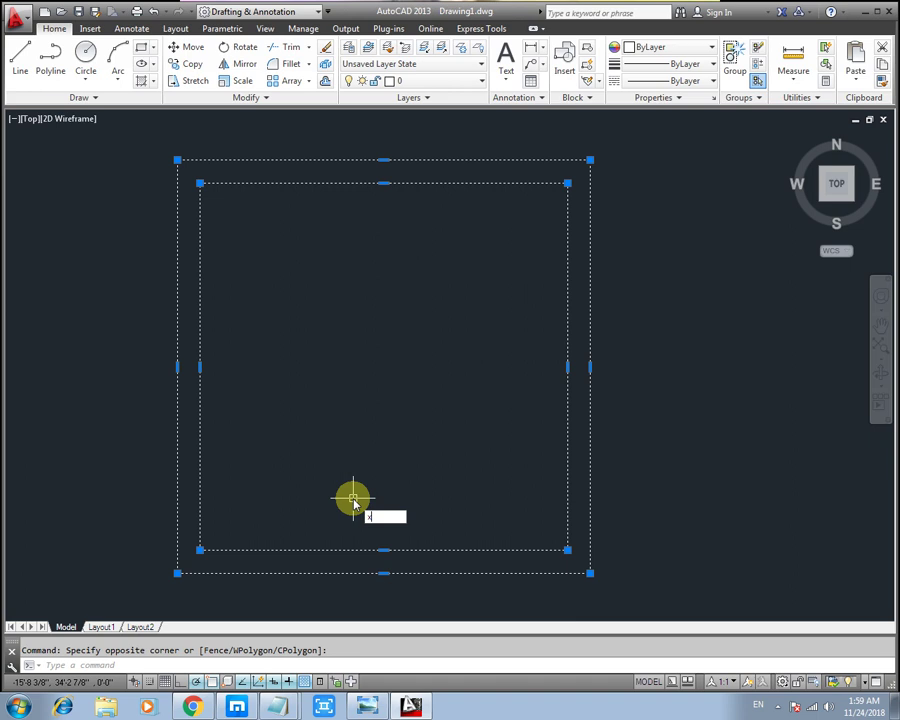
key("Return")
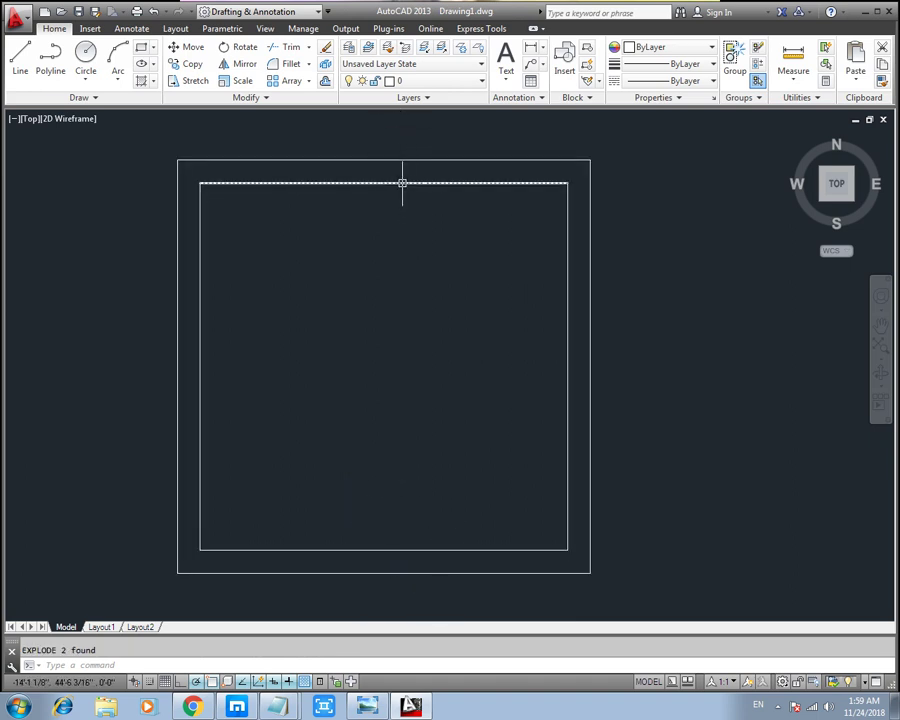
key("Escape")
middle_click_drag(428, 277, 418, 267)
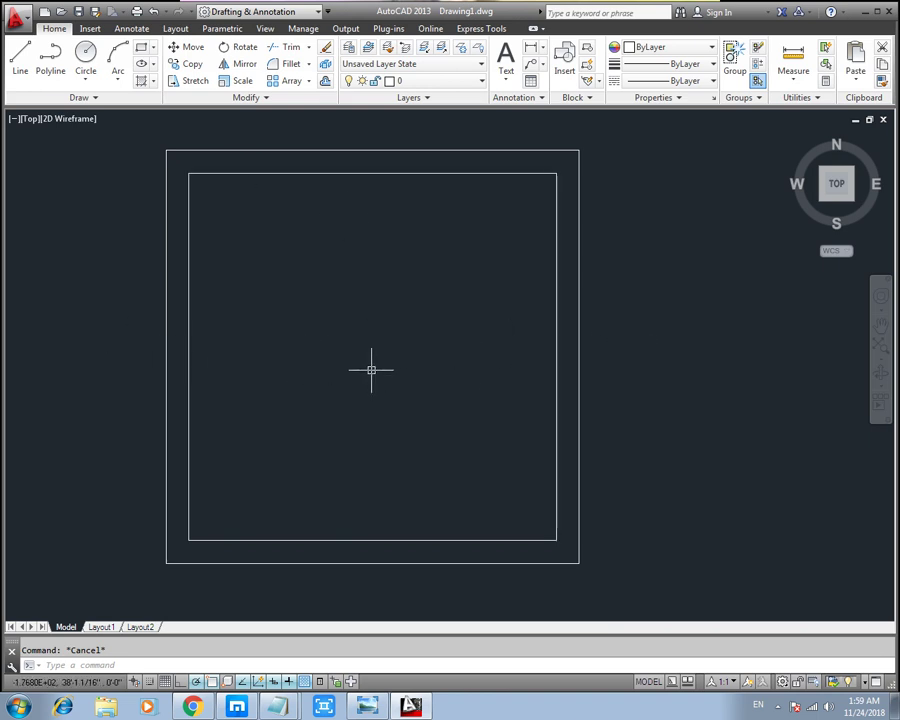
Turn on every object snap mode in the object snap settings.
key("l")
key("Return")
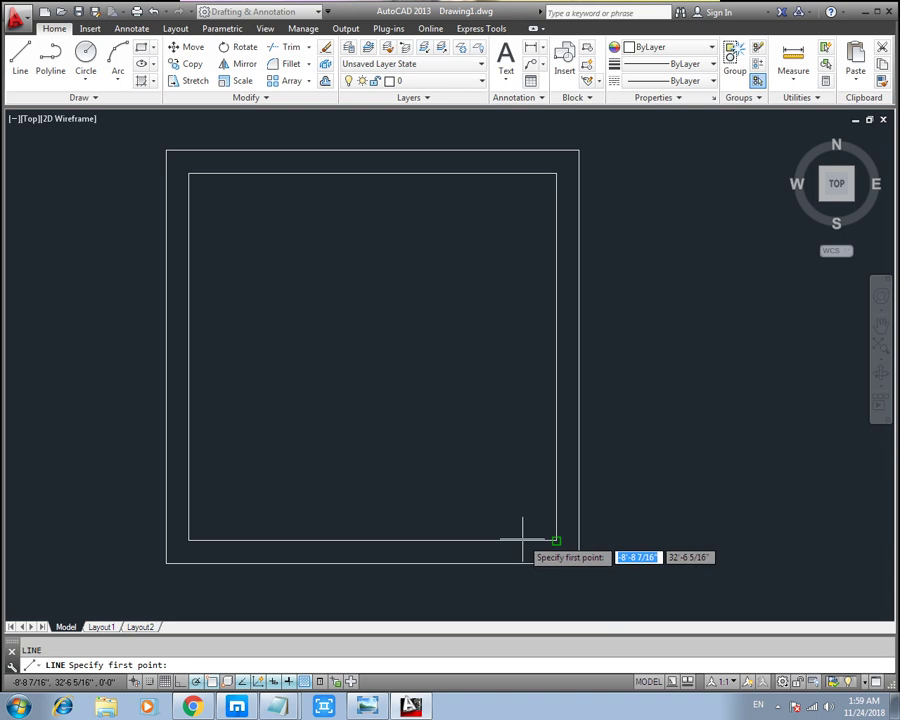
key("Escape")
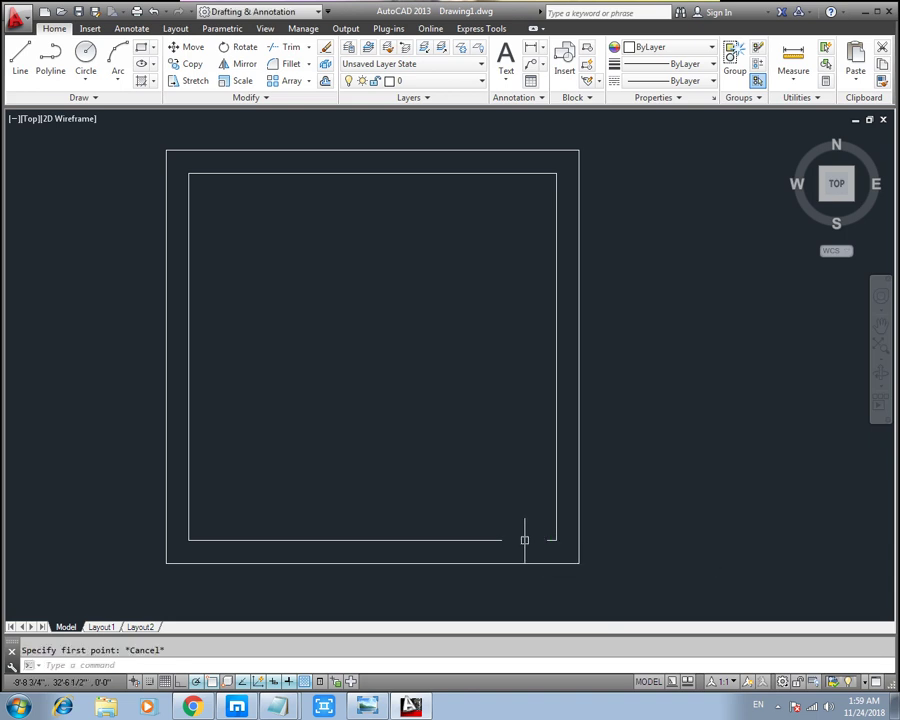
type("os")
key("Return")
left_click(566, 270)
left_click(485, 489)
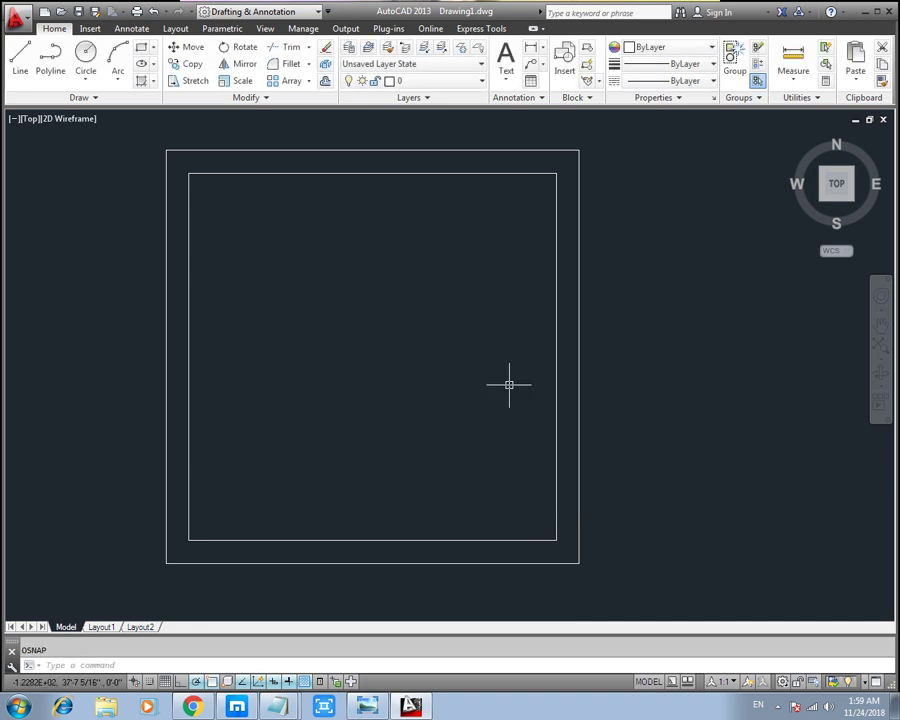
Draw a short jamb line across the bottom wall at the inner bottom-right corner.
type("l")
key("Return")
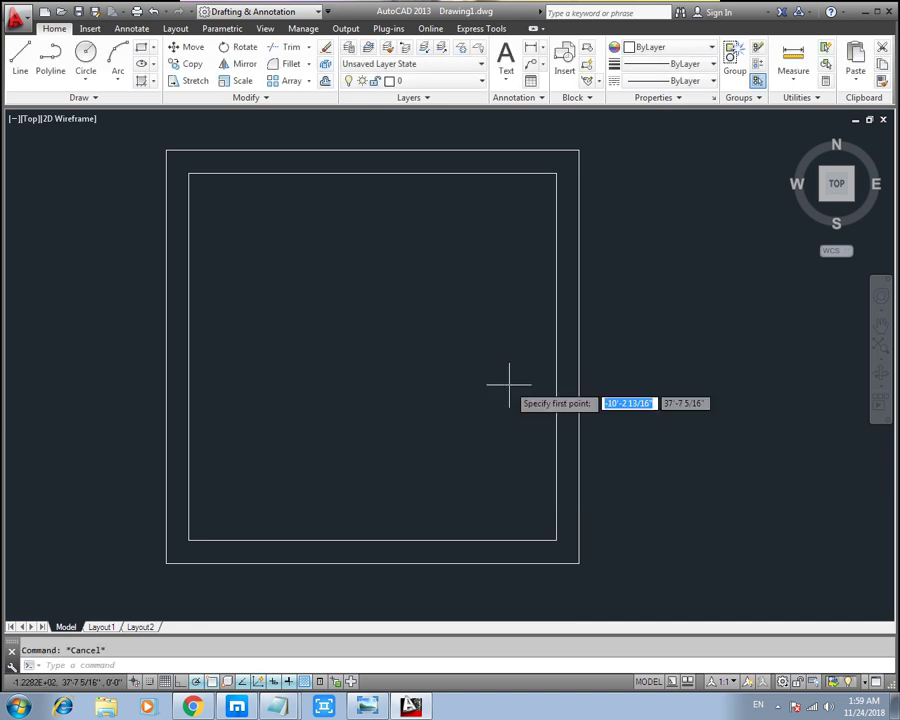
left_click(536, 541)
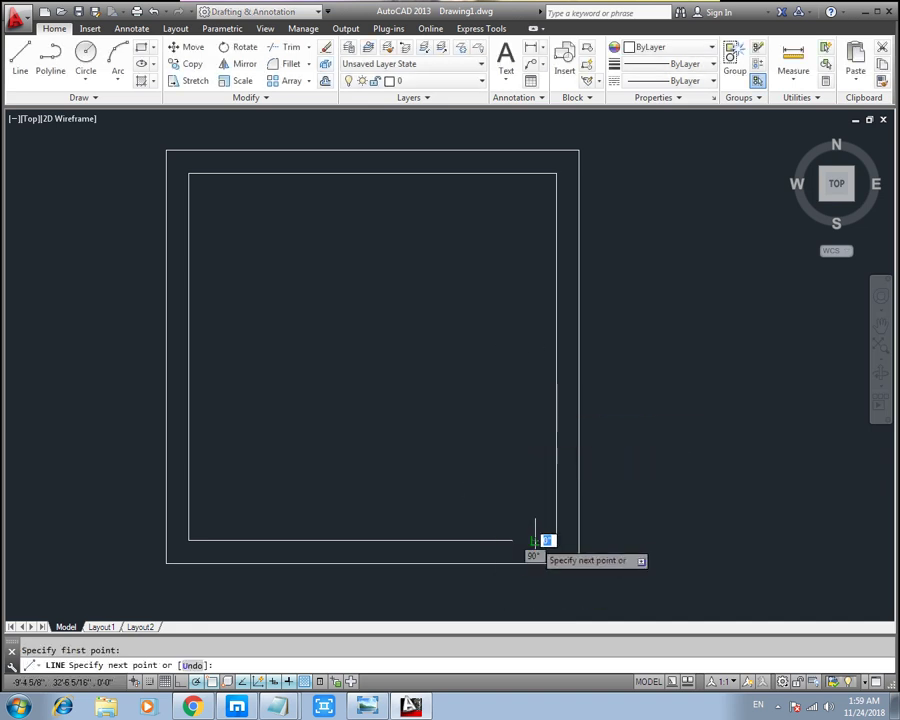
left_click(535, 563)
key("Escape")
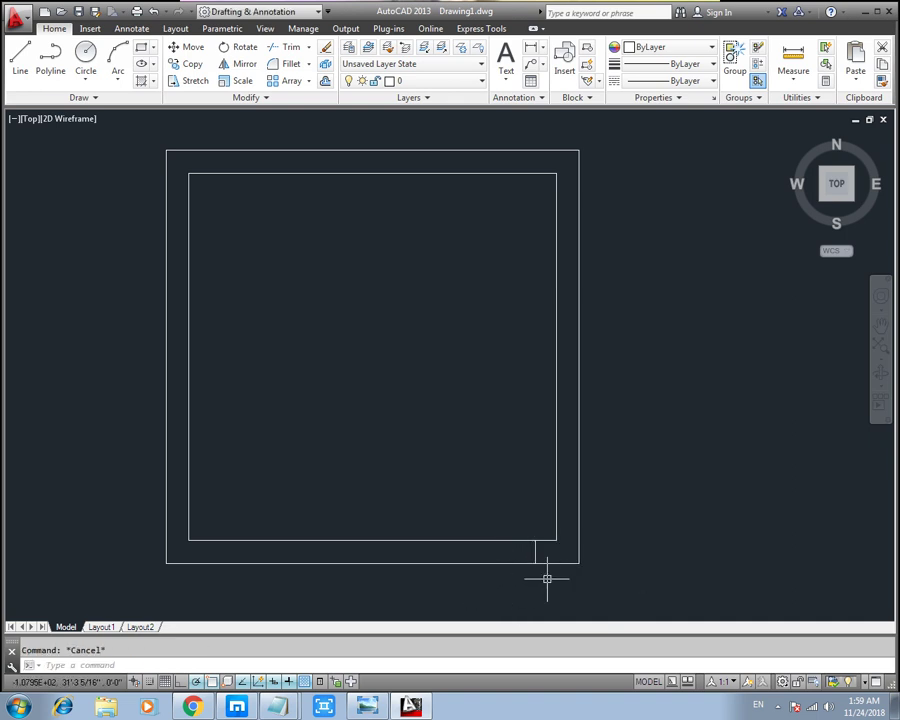
Offset the jamb line 4' to the left to form the second jamb.
type("o")
key("Return")
type("4'")
key("Return")
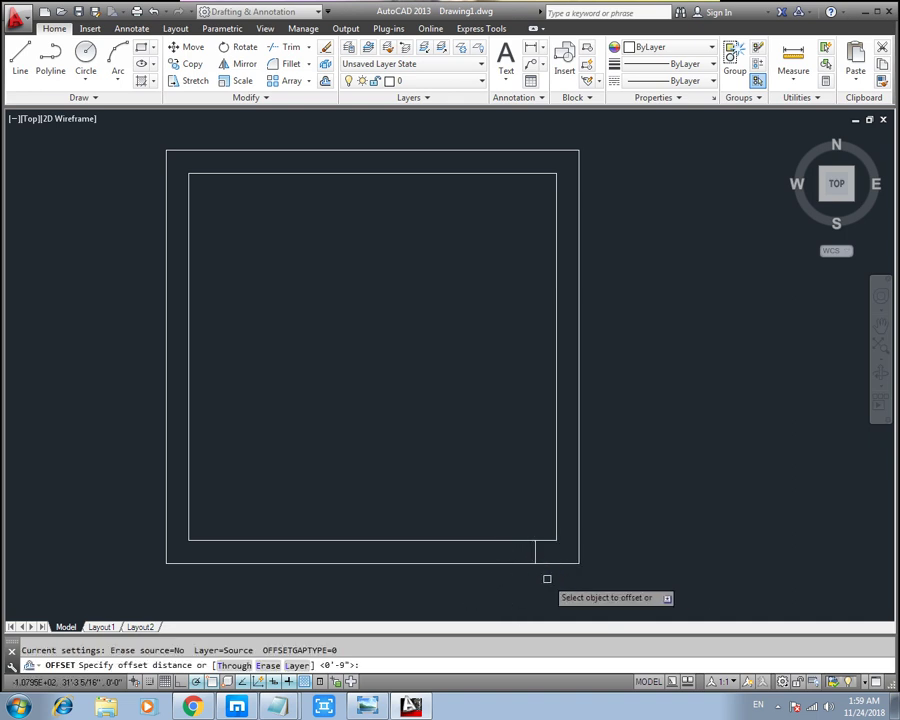
left_click(535, 551)
left_click(458, 550)
key("Escape")
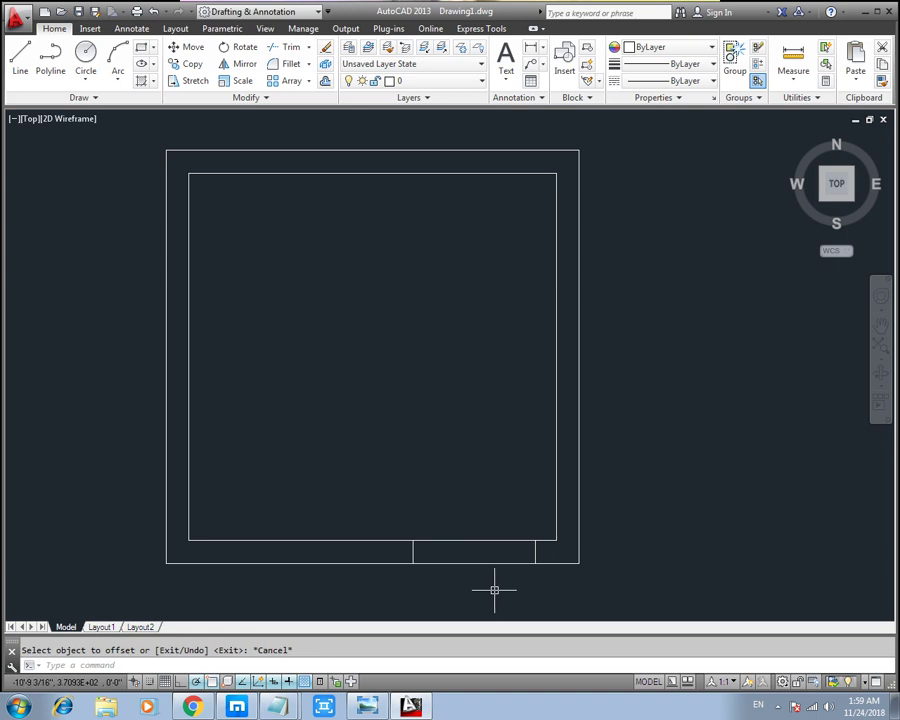
Trim away the wall lines between the two jambs to open the doorway.
type("tr")
key("Return")
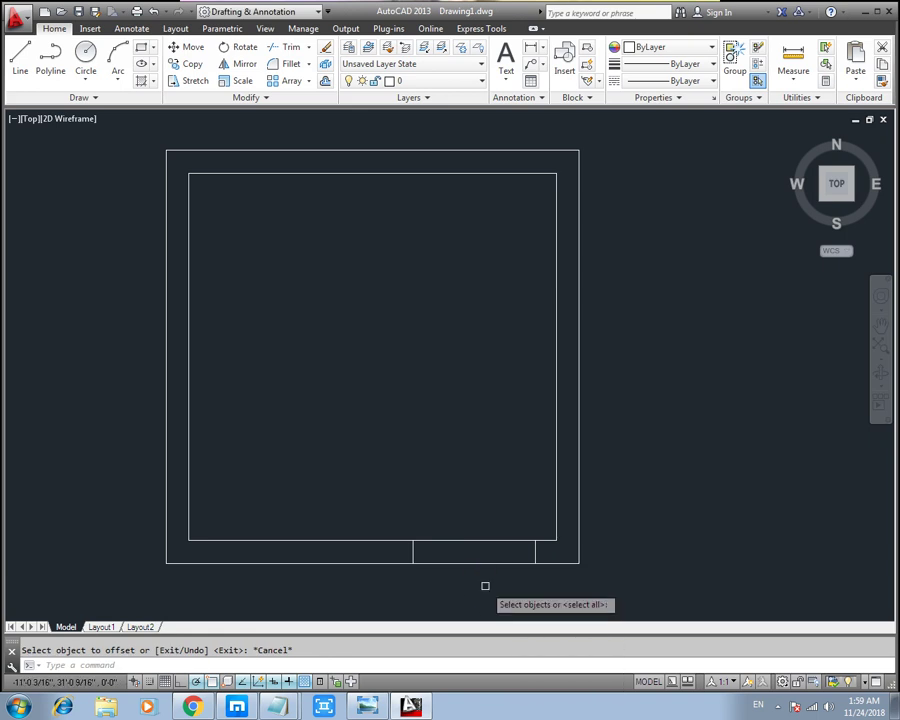
key("Return")
left_click(466, 508)
left_click(456, 584)
key("Escape")
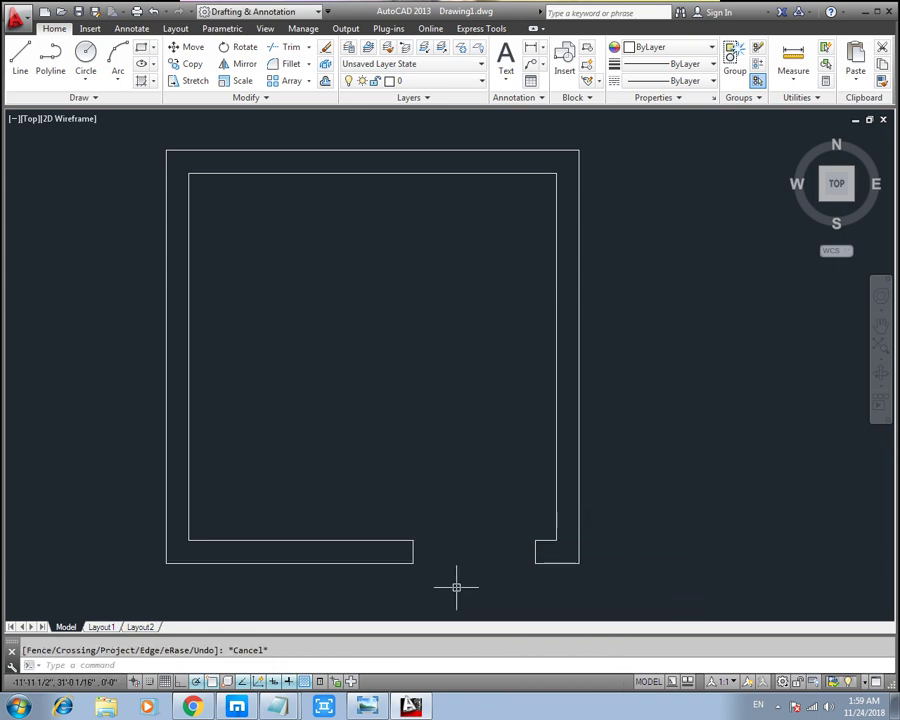
Draw a line across the doorway gap, then delete it again.
type("l")
key("Escape")
type("l")
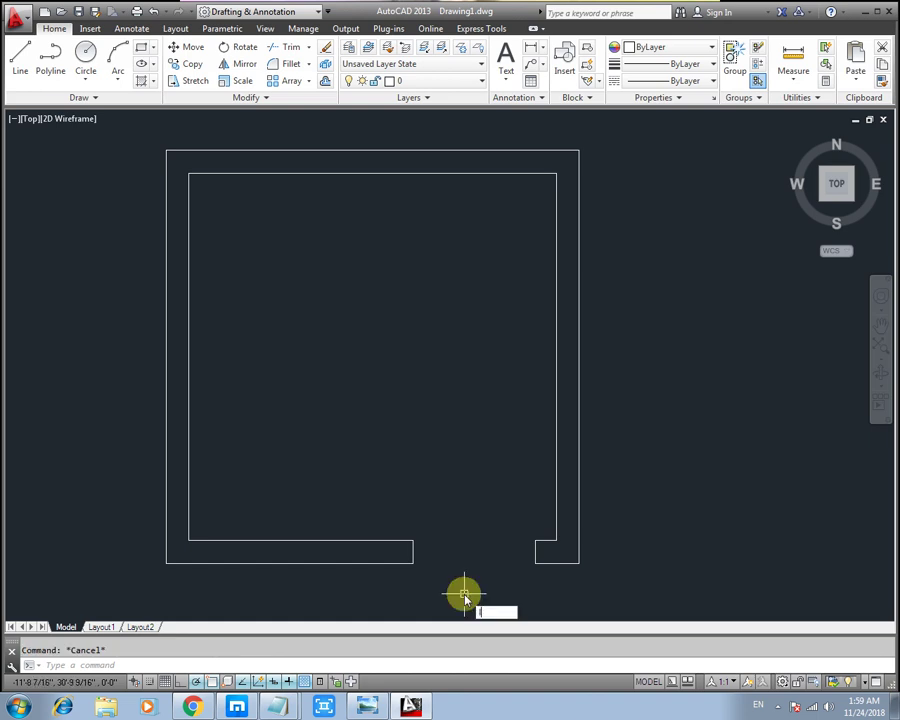
key("Return")
left_click(413, 551)
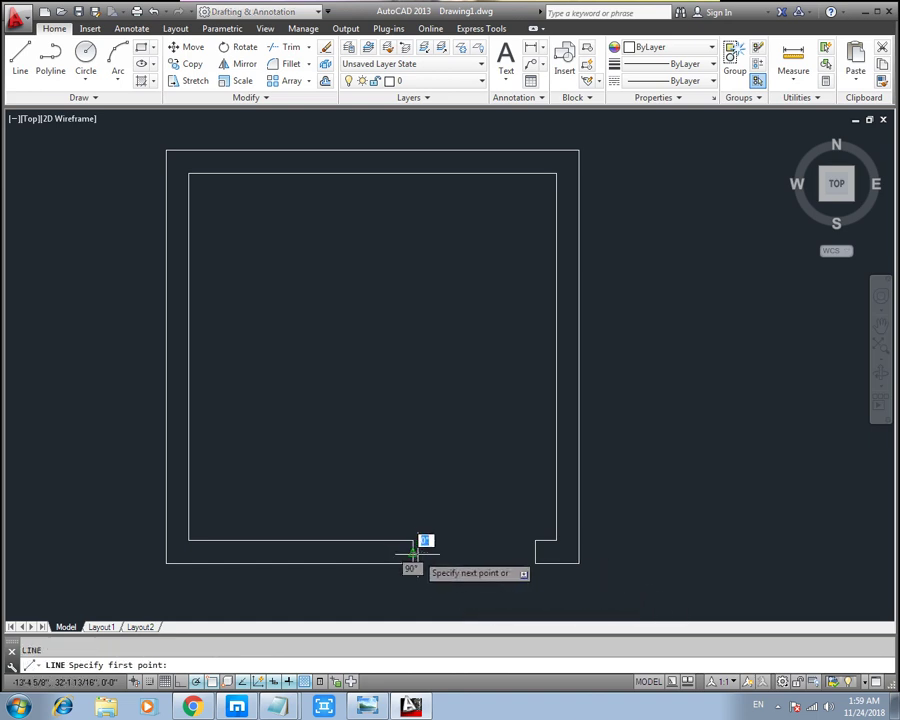
left_click(536, 552)
key("Escape")
middle_click_drag(472, 569, 484, 576)
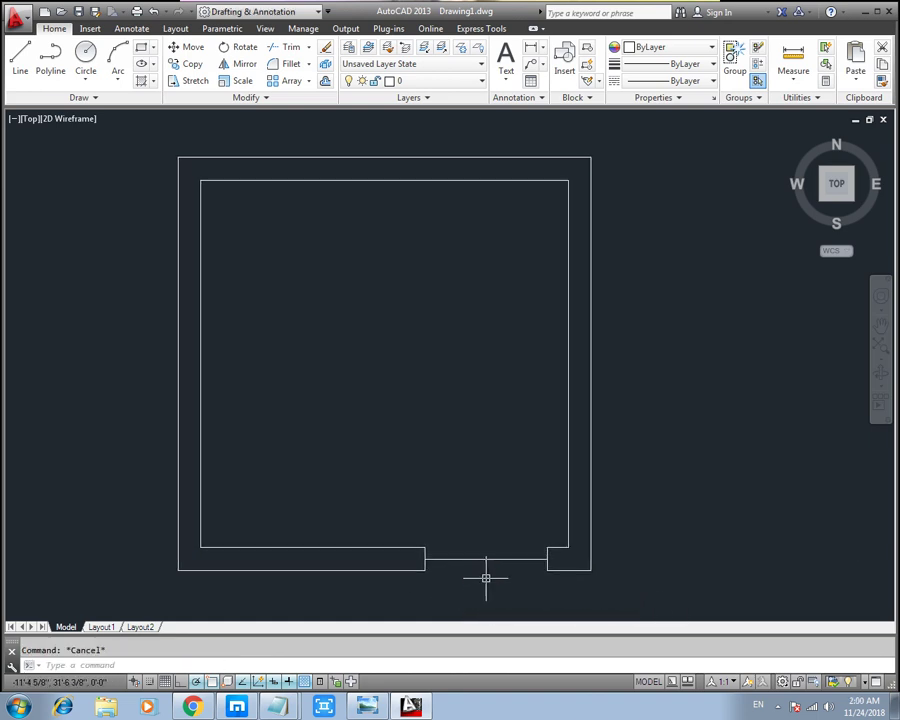
left_click(497, 559)
key("Delete")
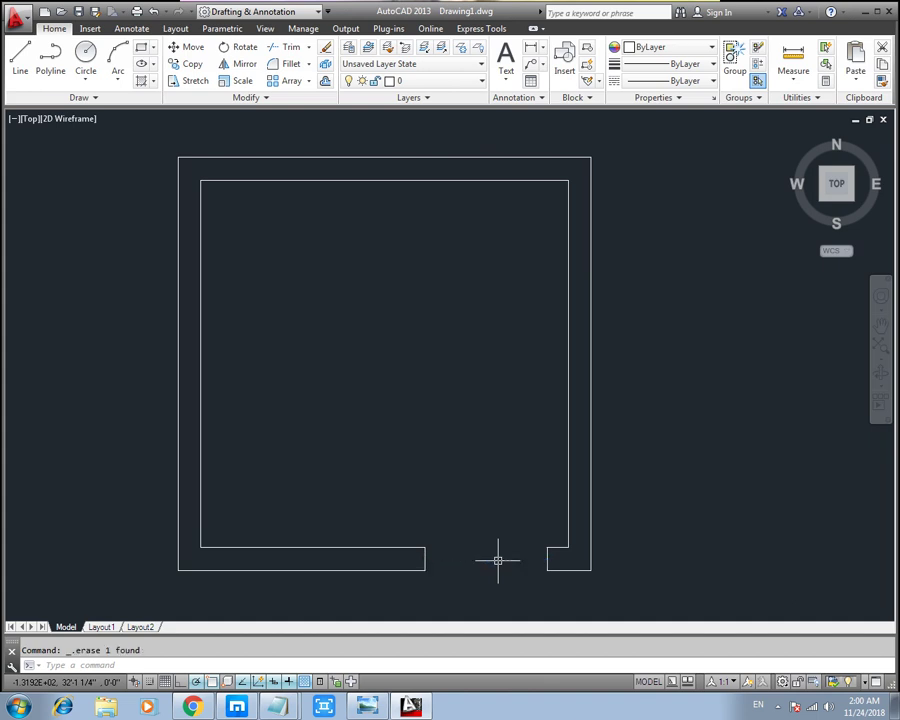
key("Escape")
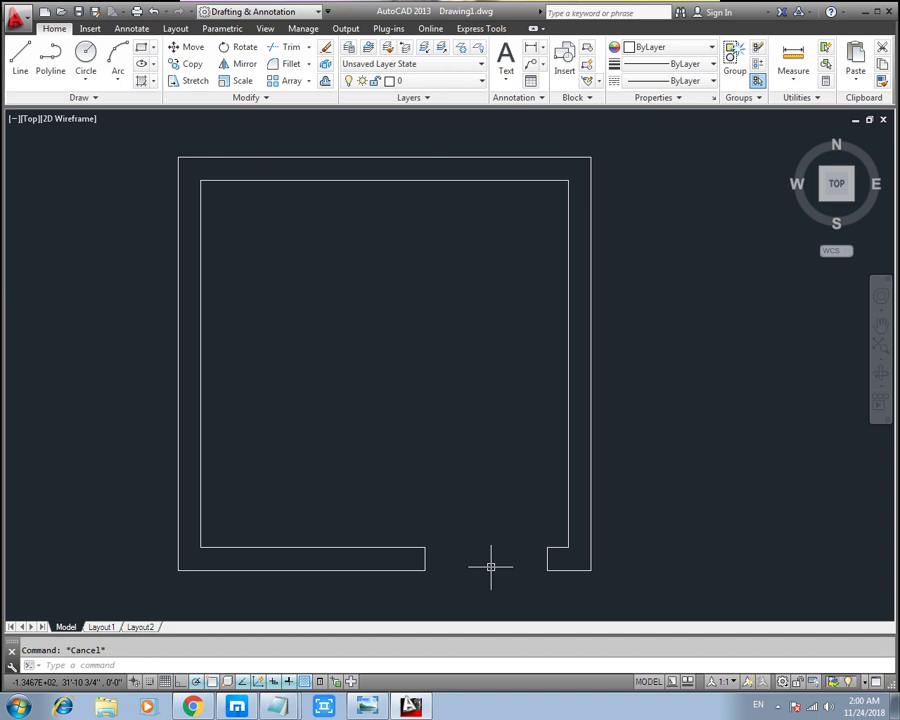
Draw a circle centred on the right jamb's inner corner reaching the opposite jamb.
type("c")
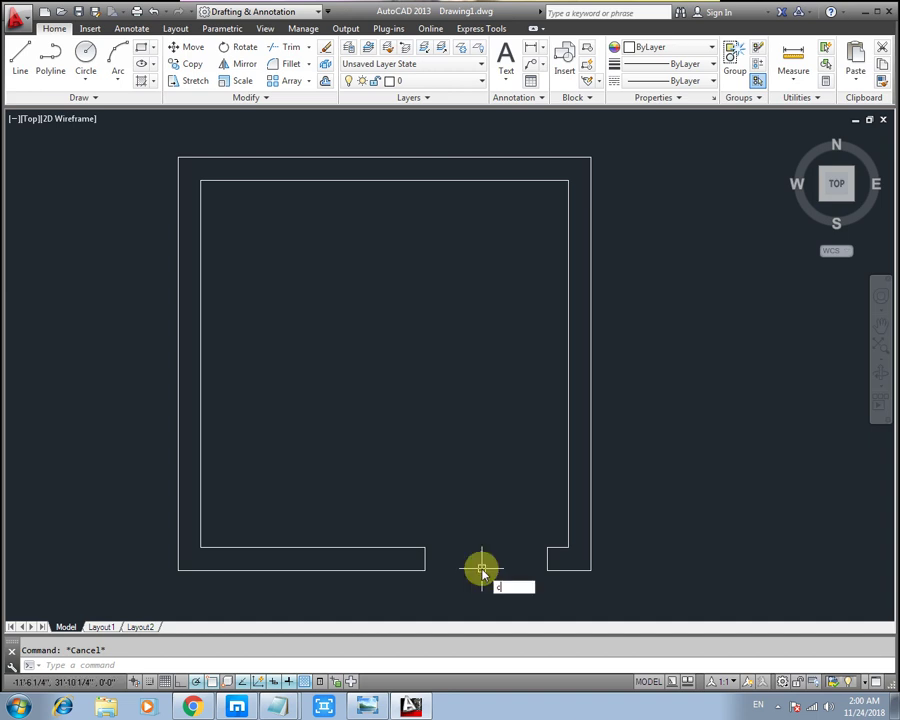
key("Return")
left_click(425, 547)
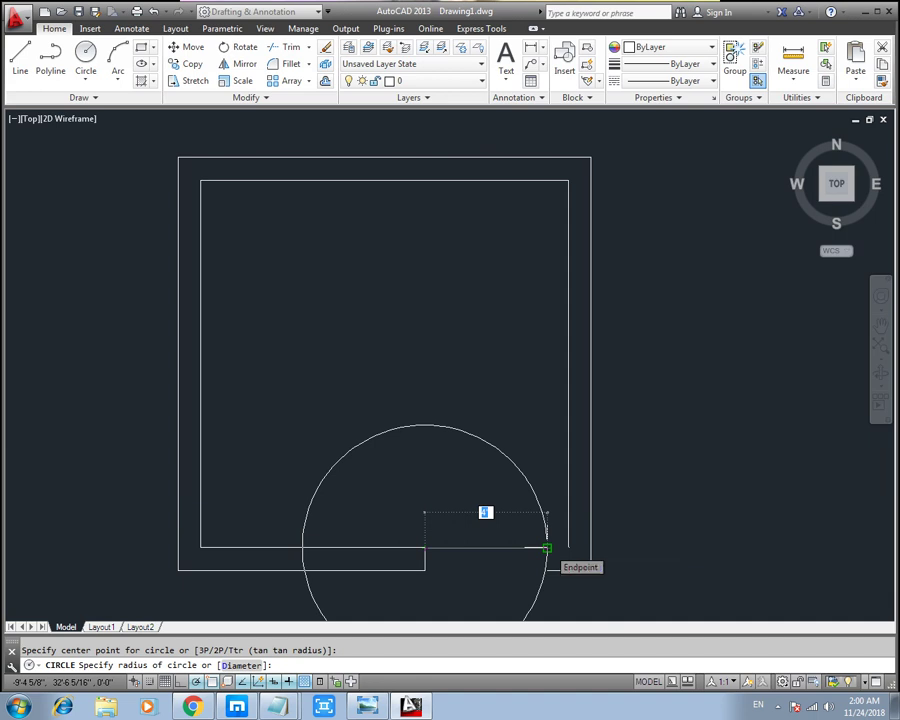
type("c")
key("Return")
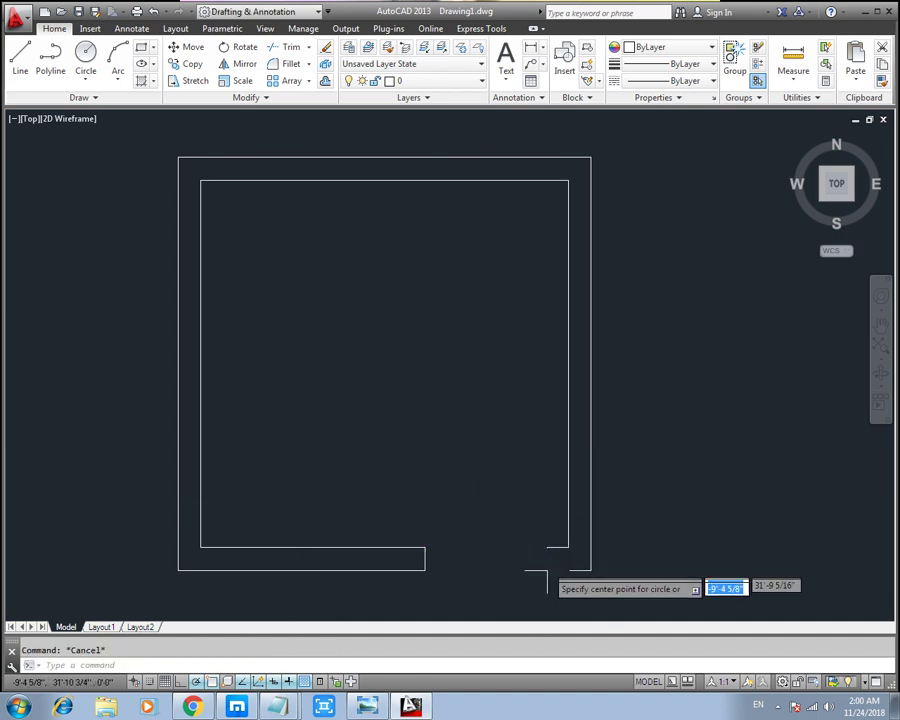
left_click(547, 547)
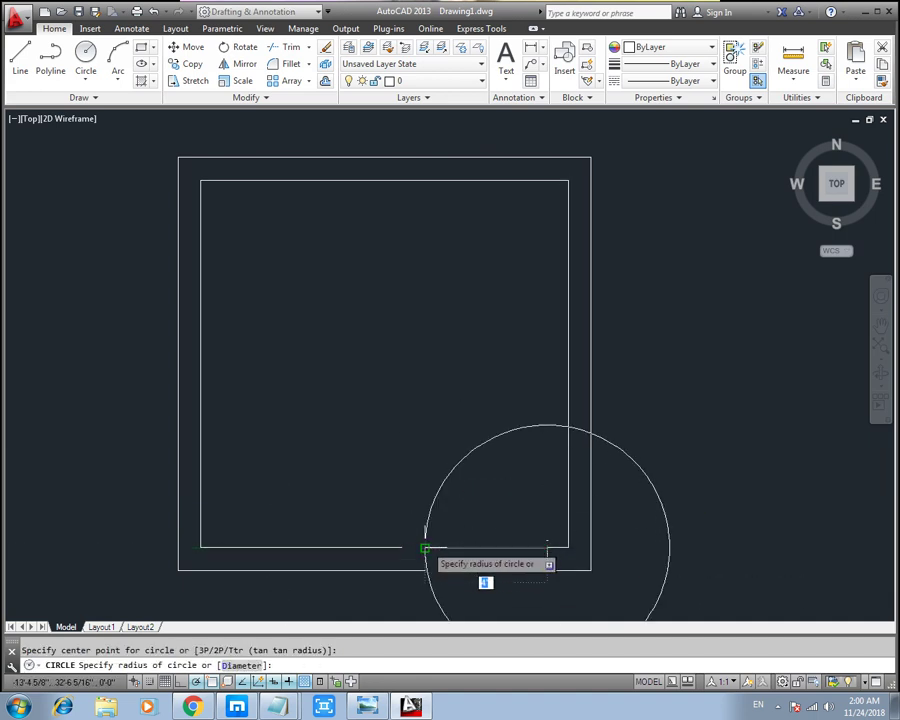
left_click(425, 547)
mouse_move(568, 667)
middle_mouse_down()
mouse_move(582, 556)
mouse_move(518, 571)
middle_mouse_up()
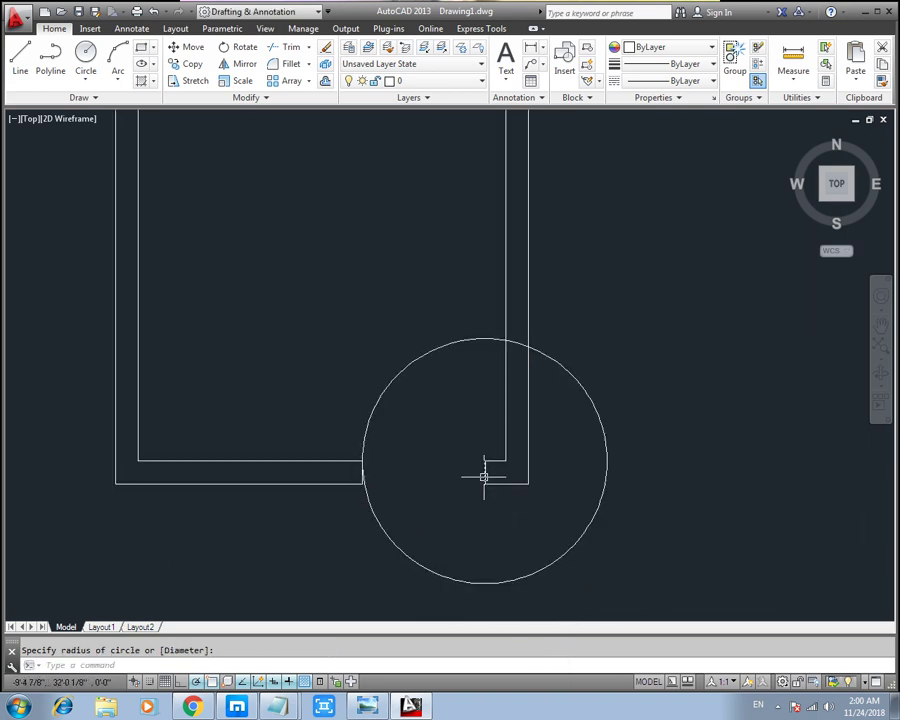
Use EXTEND to clean up the stray line below the jamb.
type("ex")
key("Return")
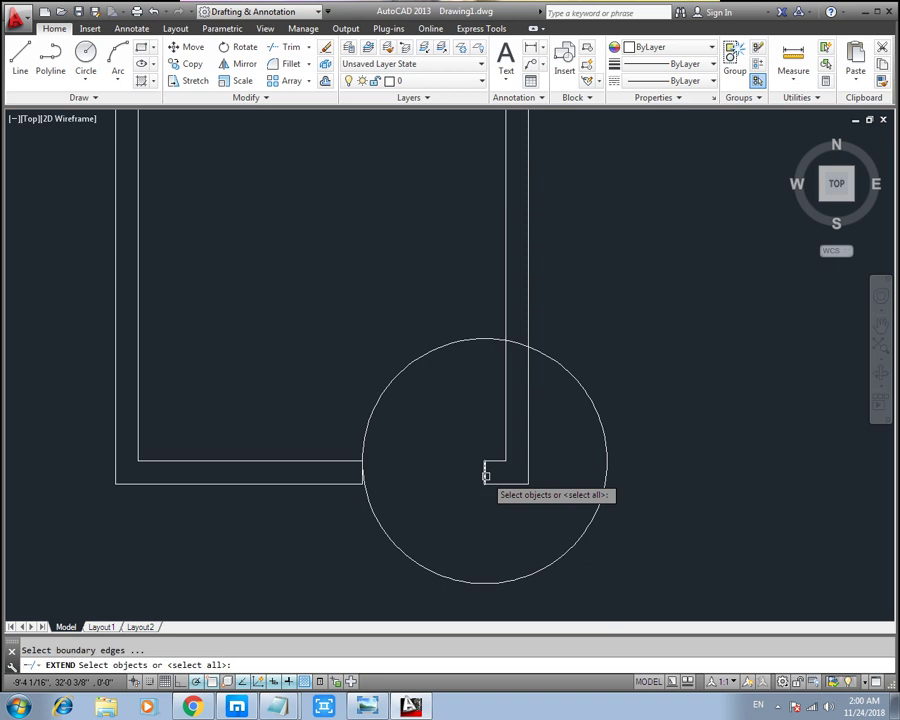
key("Return")
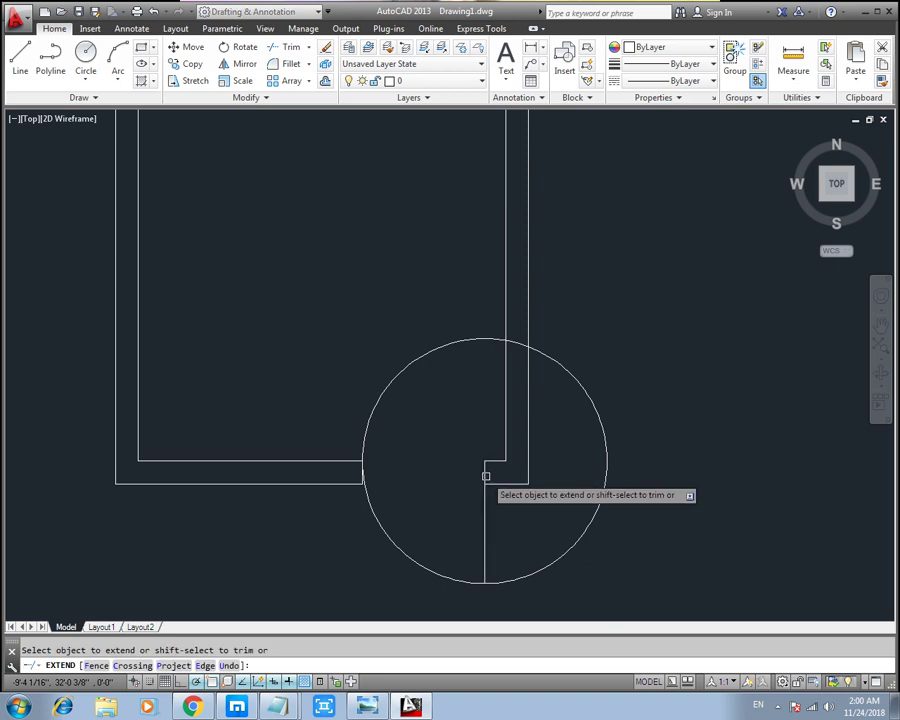
left_click(486, 505, "shift")
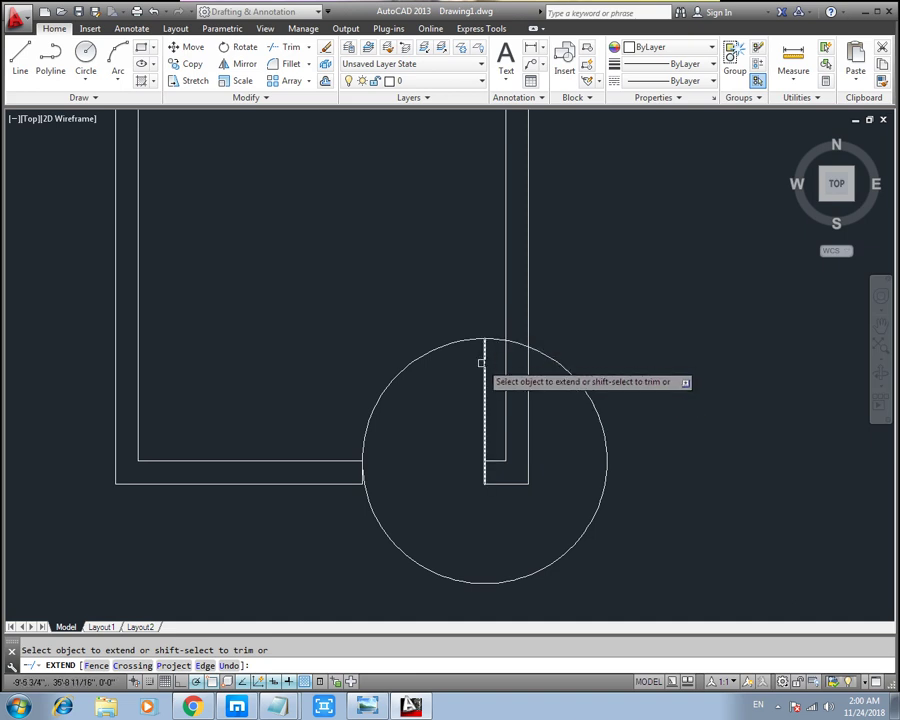
key("Escape")
Trim the circle down to a quarter-circle door swing arc.
type("tr")
key("Return")
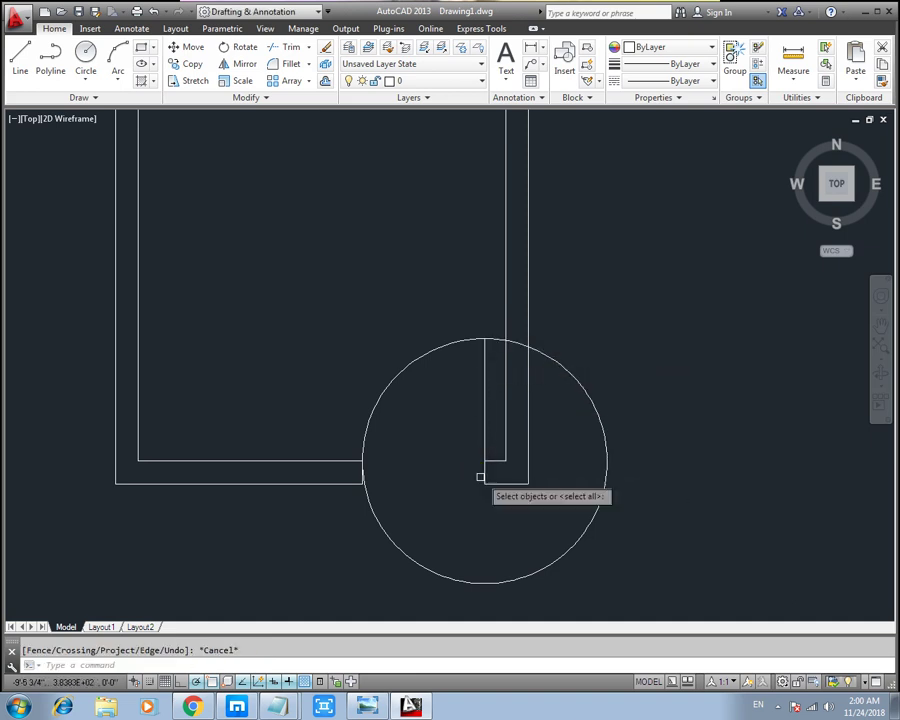
key("Return")
left_click(562, 363)
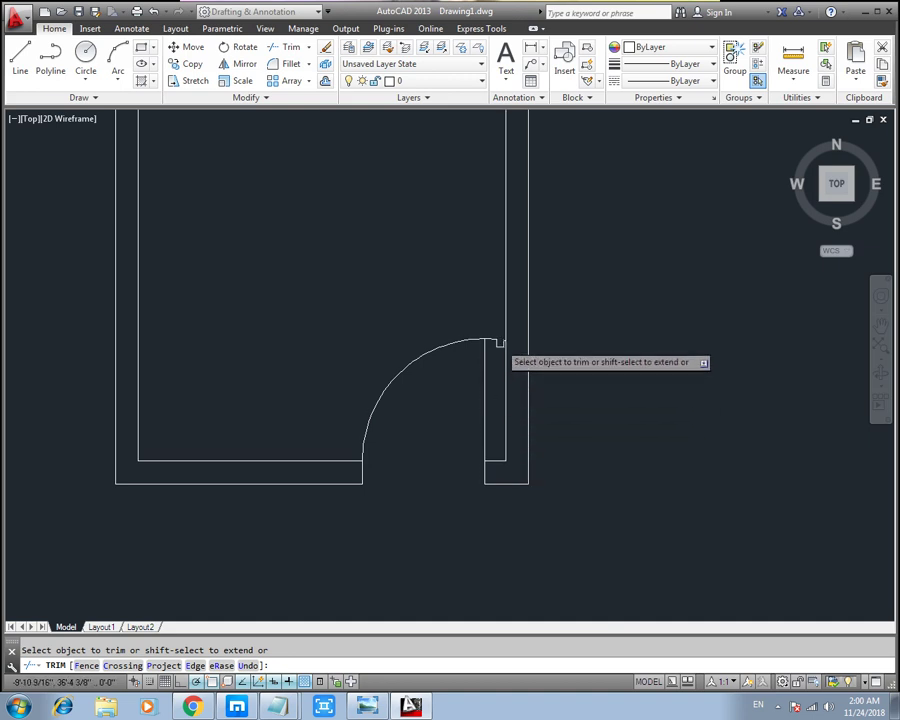
key("Escape")
mouse_move(467, 473)
middle_mouse_down()
mouse_move(490, 512)
mouse_move(433, 509)
middle_mouse_up()
Try aligned dimensions on the door leaf and jamb, discarding them unplaced.
type("dal")
key("Return")
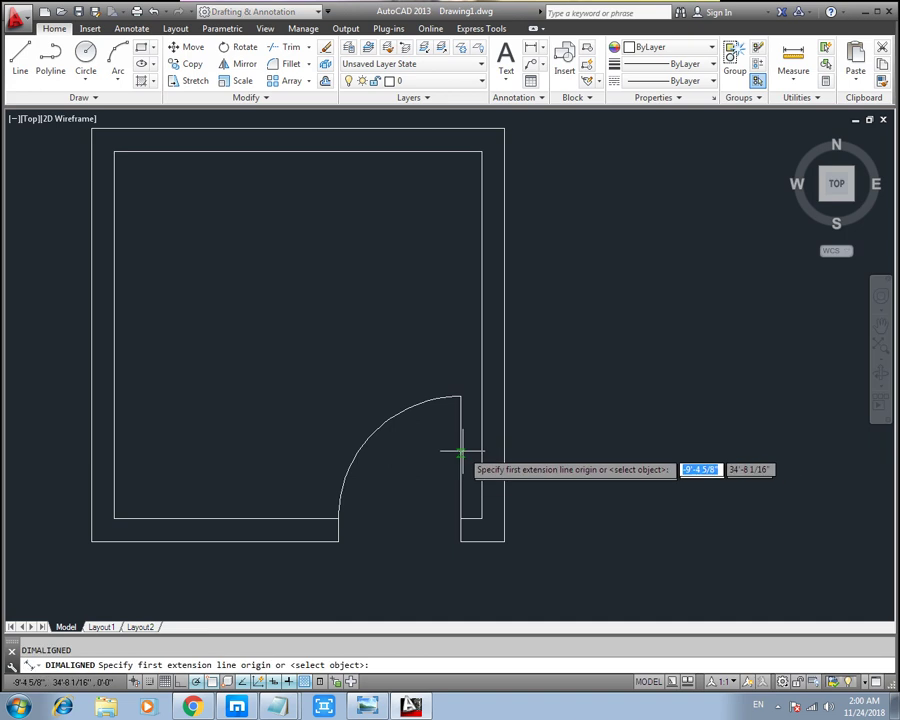
key("Return")
left_click(462, 410)
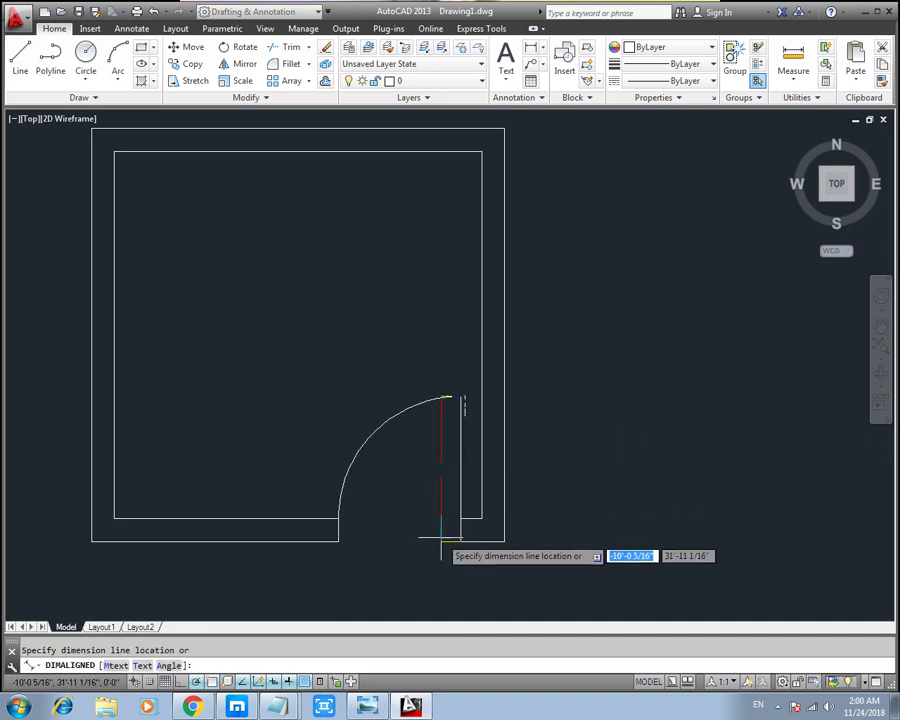
key("Escape")
type("da")
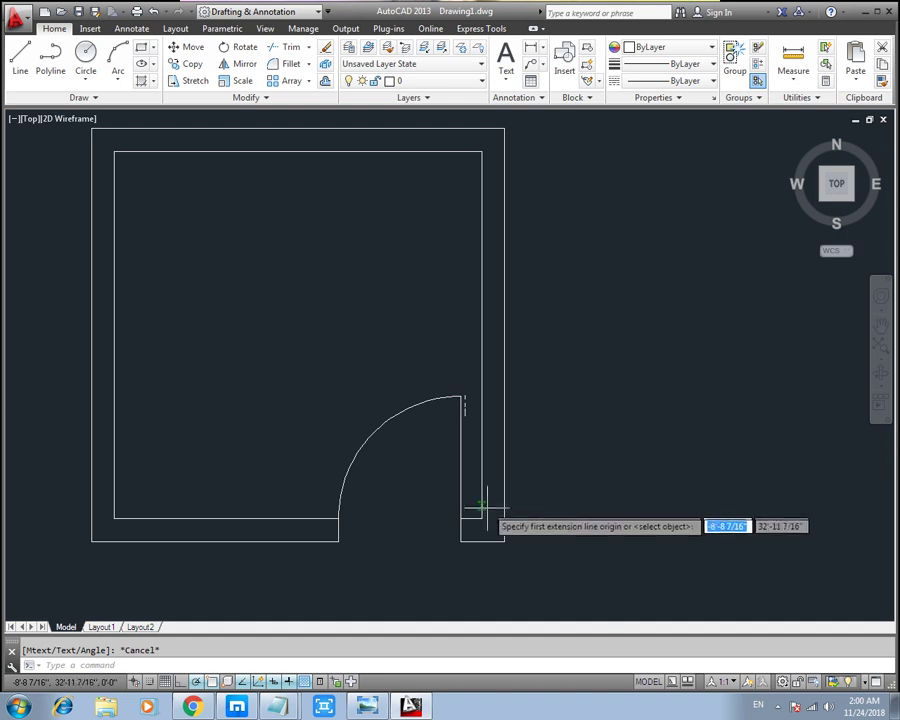
key("Return")
left_click(461, 518)
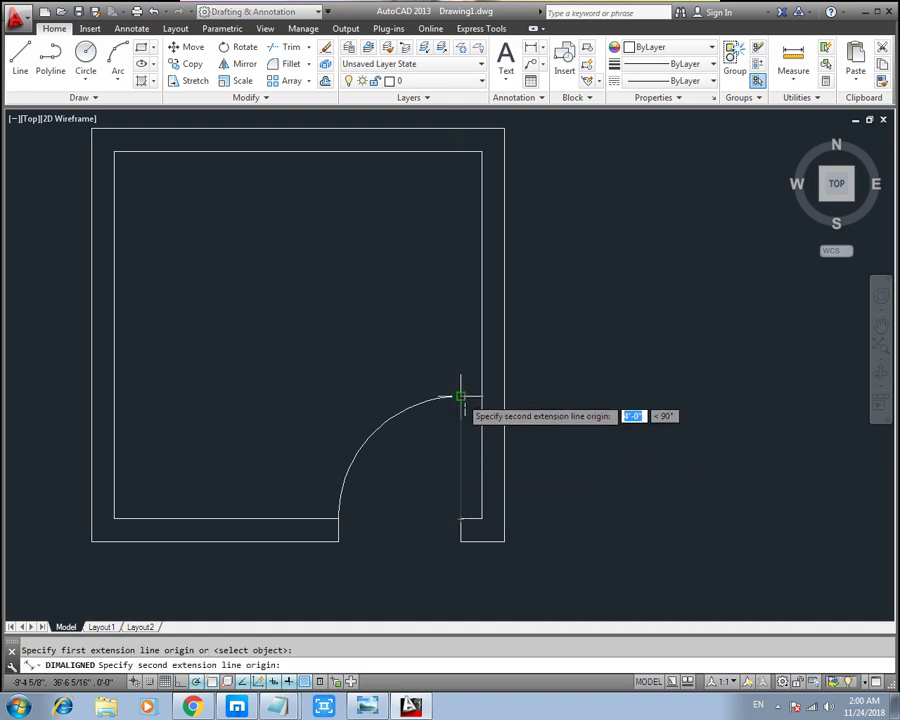
left_click(461, 399)
key("Escape")
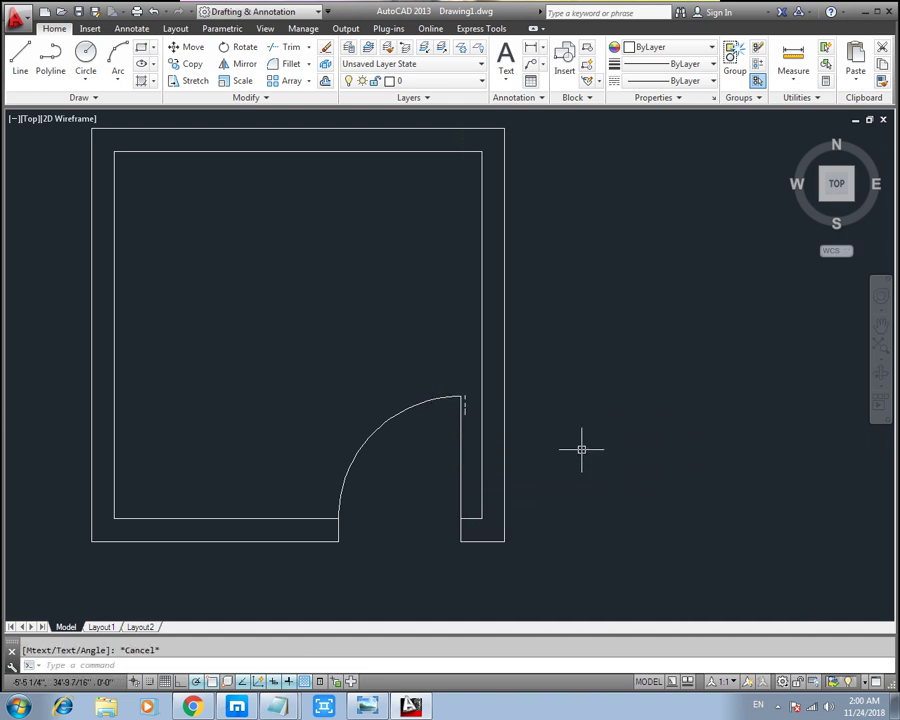
middle_click_drag(488, 438, 510, 467)
middle_click_drag(310, 277, 364, 269)
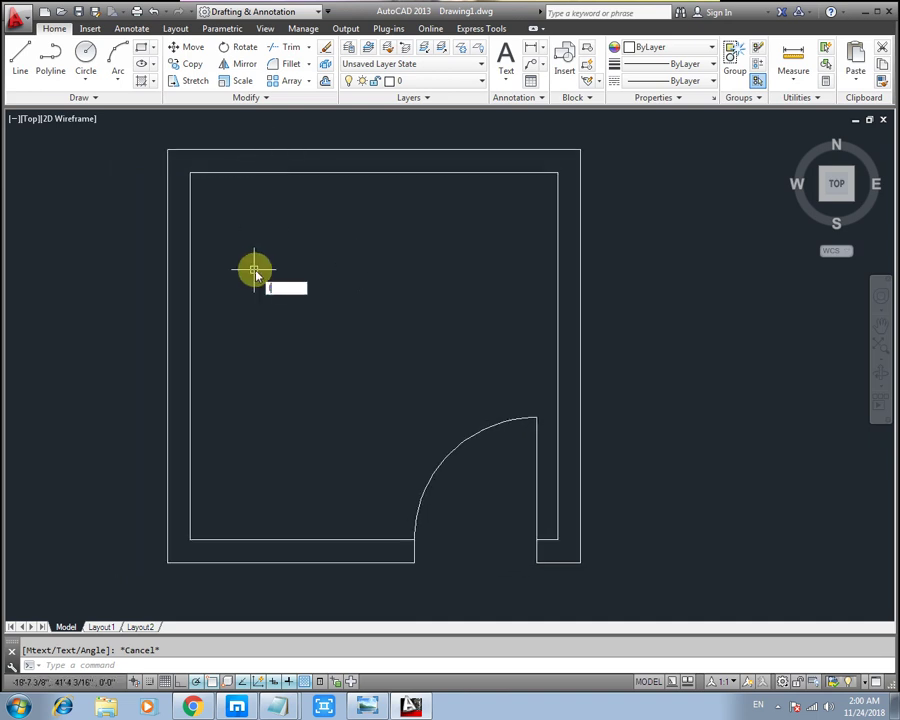
Mark the door opening near the top-left corner with a line across the top wall and a copy 3' to the right.
type("l")
key("Return")
left_click(167, 150)
left_click(206, 176)
key("Escape")
type("o")
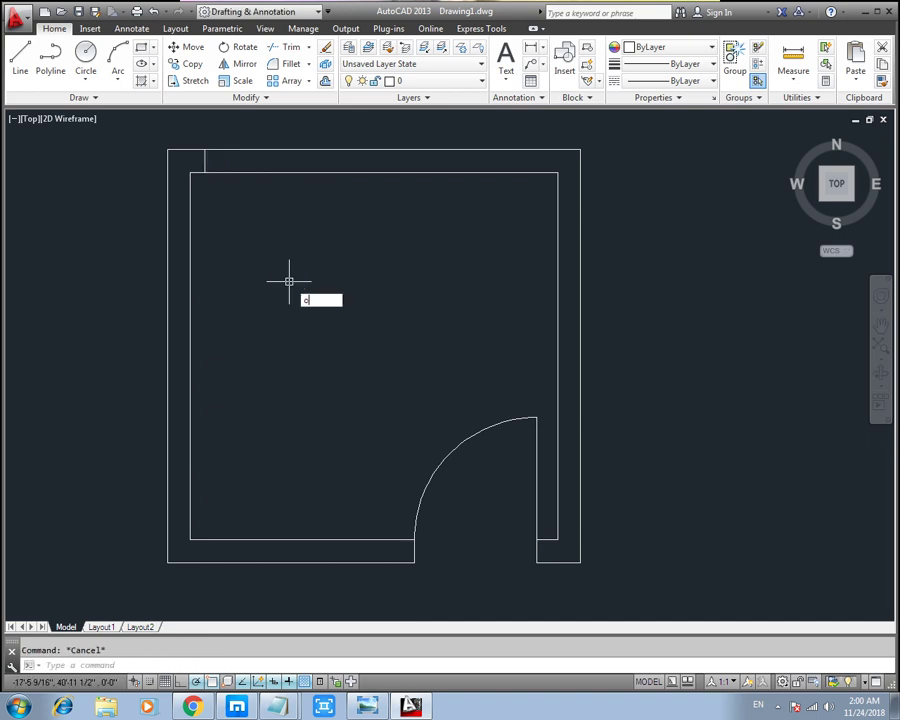
key("Return")
key("Return")
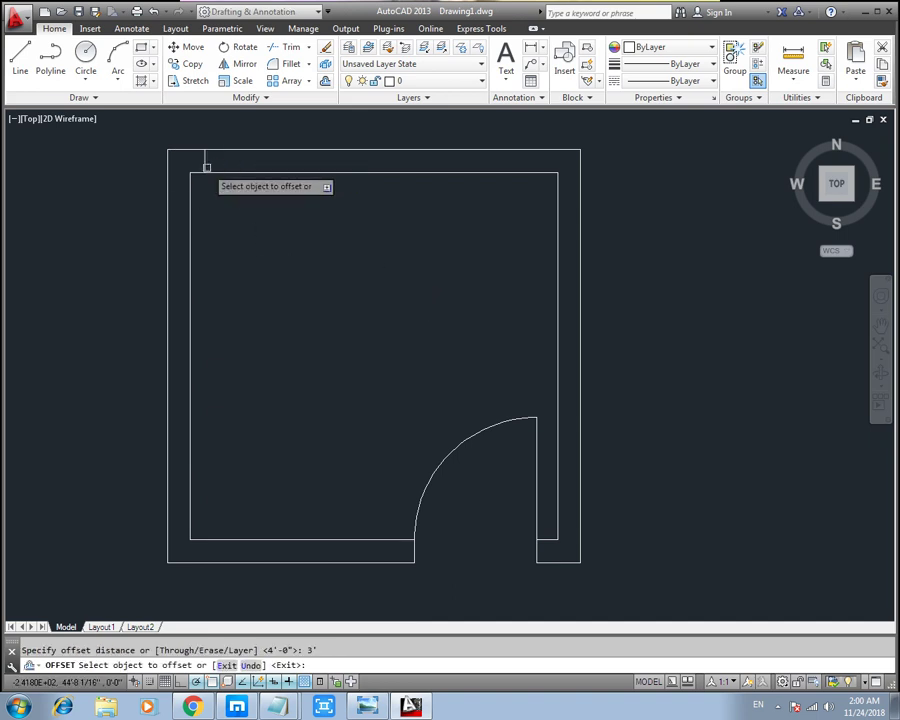
left_click(206, 163)
left_click(250, 158)
key("Escape")
Trim the outer and inner top wall between the two marks to open the doorway.
middle_click_drag(297, 199, 297, 226)
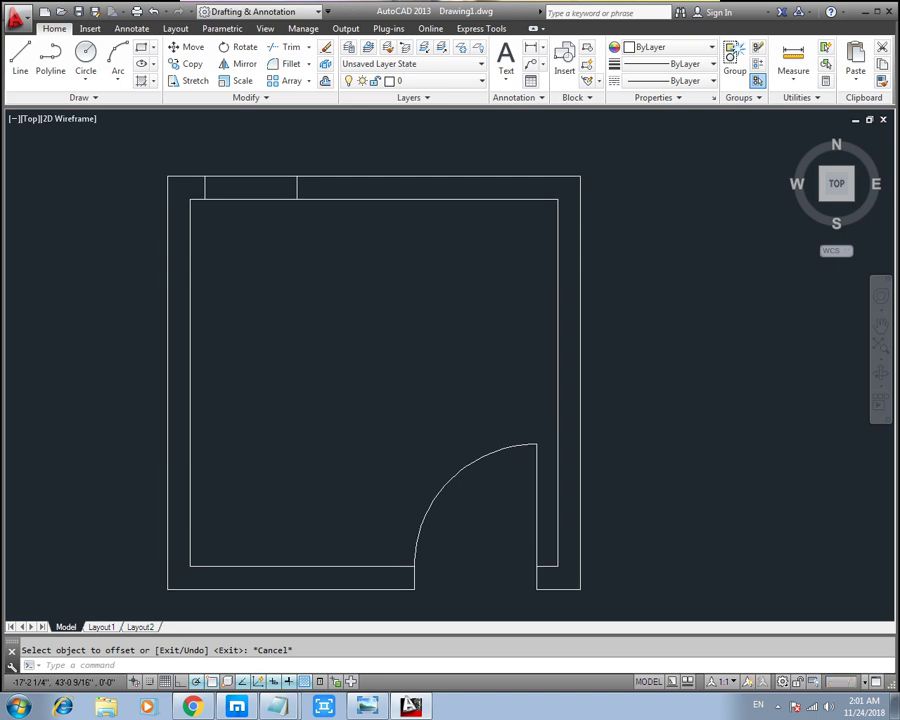
type("r")
key("Return")
Draw a circle centred at the opening's corner with its radius reaching the opening's far end.
key("Return")
left_click(250, 176)
left_click(250, 199)
key("Escape")
type("c")
key("Return")
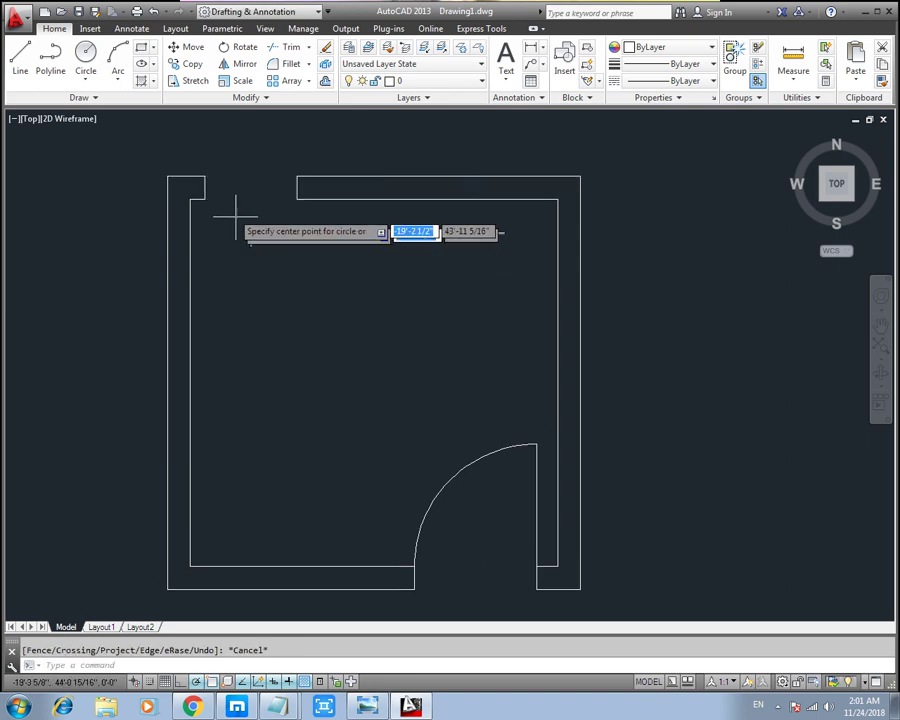
left_click(205, 199)
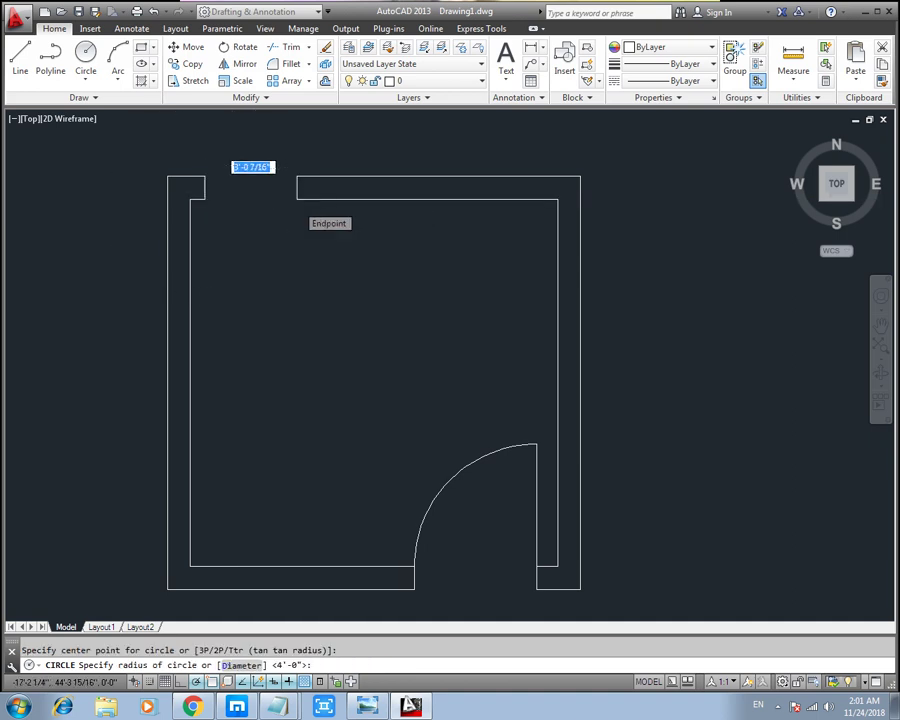
left_click(297, 200)
key("Escape")
Trim the circle down to a quarter-circle door swing arc.
type("ex")
key("Return")
key("Return")
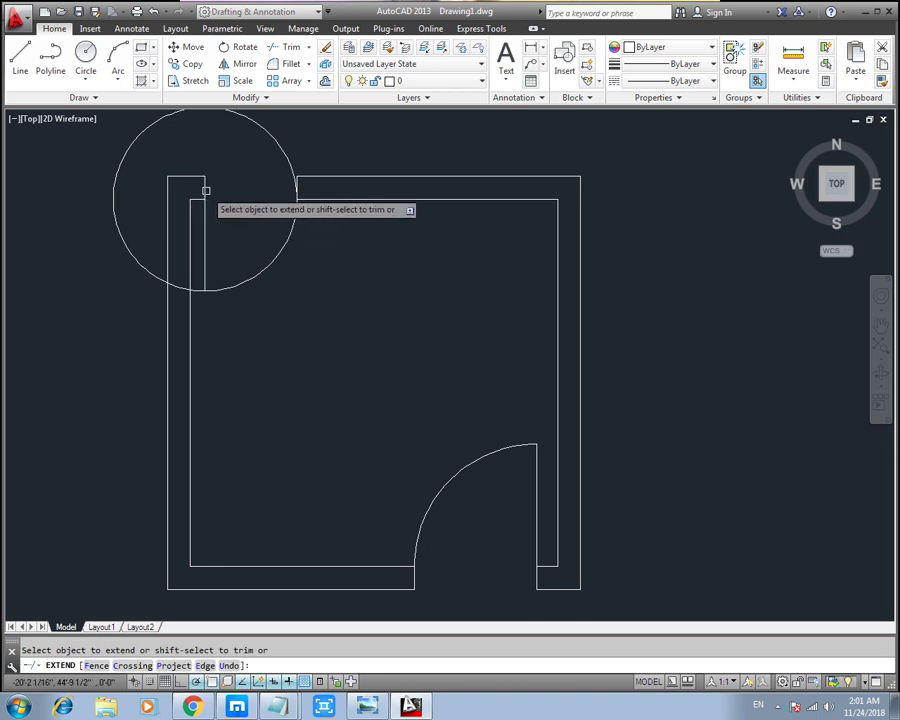
key("Escape")
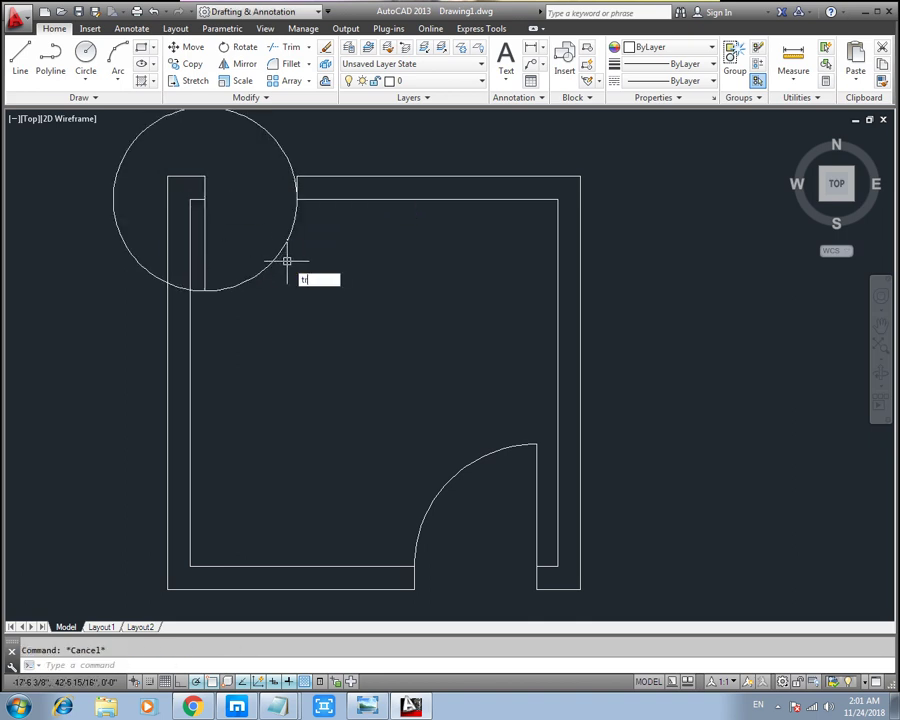
key("Return")
key("Return")
left_click(258, 125)
key("Escape")
Erase the leftover circle fragment.
left_click(178, 288)
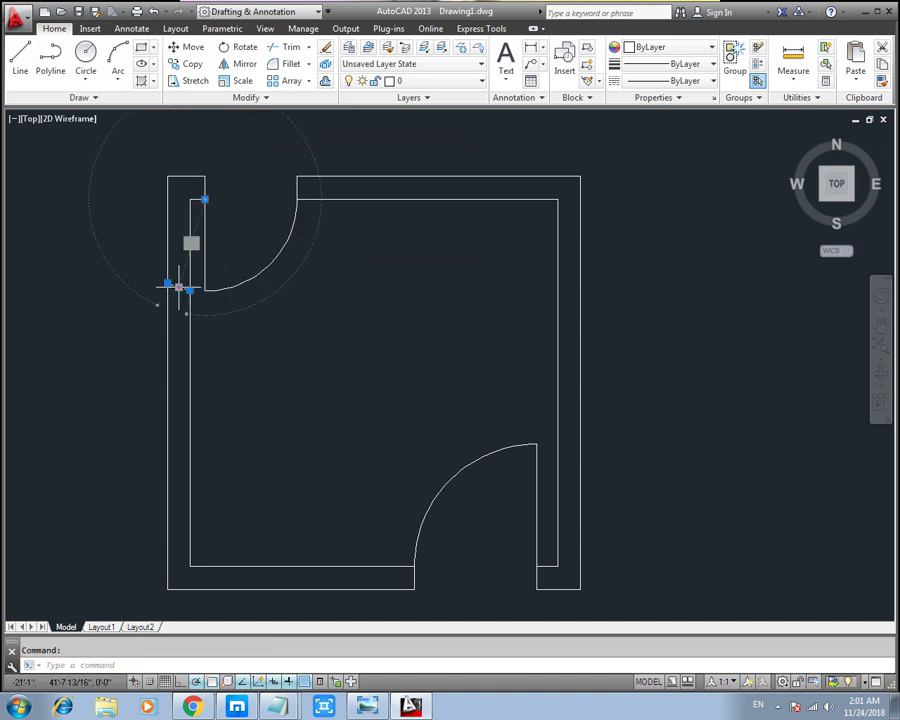
left_click(235, 318)
key("Escape")
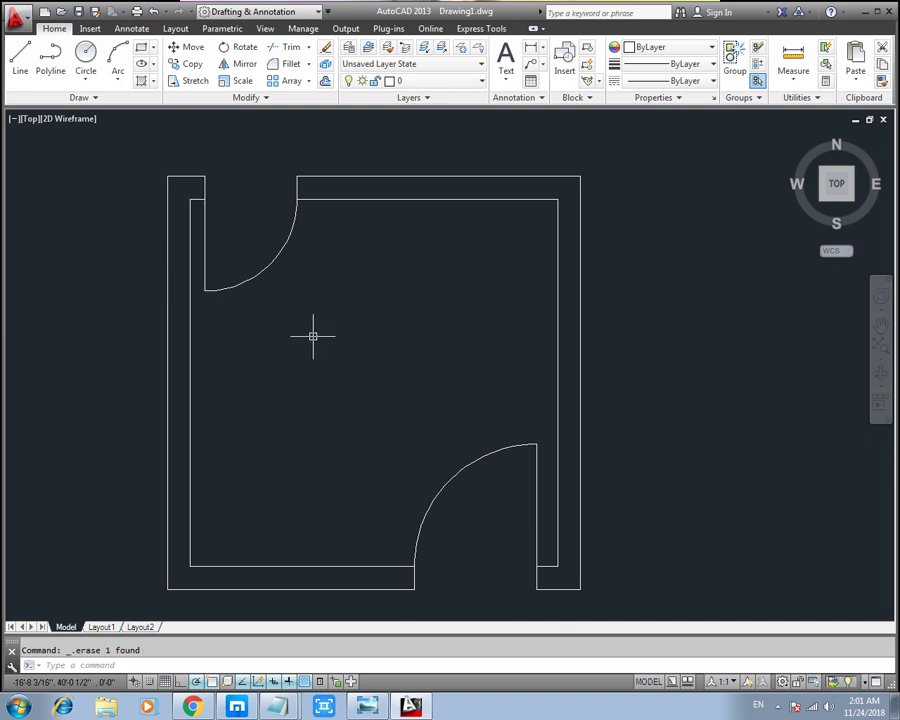
mouse_move(298, 321)
middle_mouse_down()
mouse_move(360, 287)
mouse_move(334, 310)
middle_mouse_up()
Draw a line across the right wall and offset a copy 3' lower to mark the window.
type("l")
key("Return")
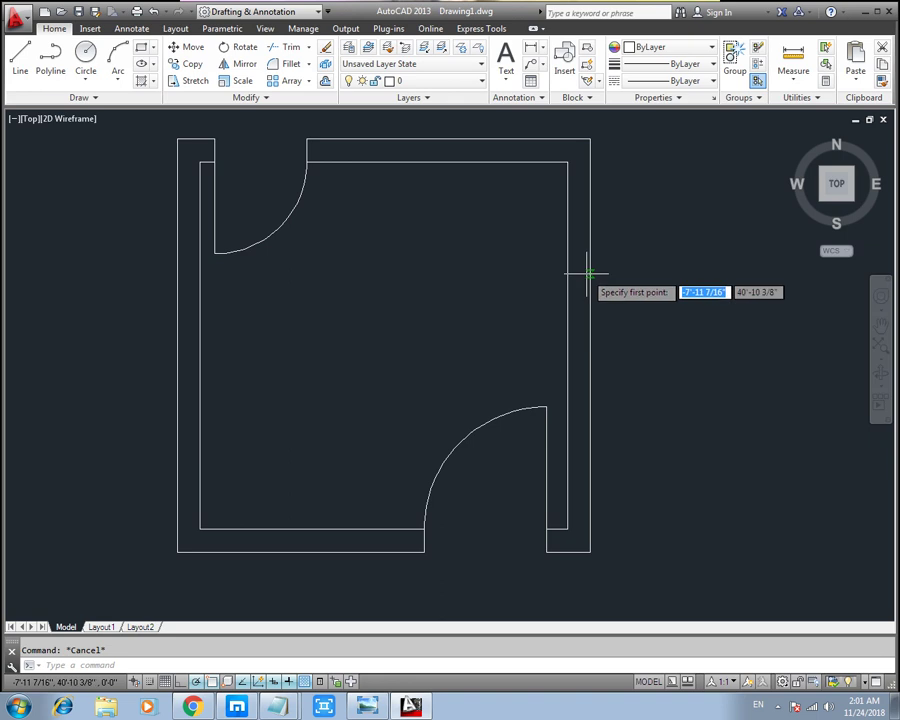
left_click(568, 284)
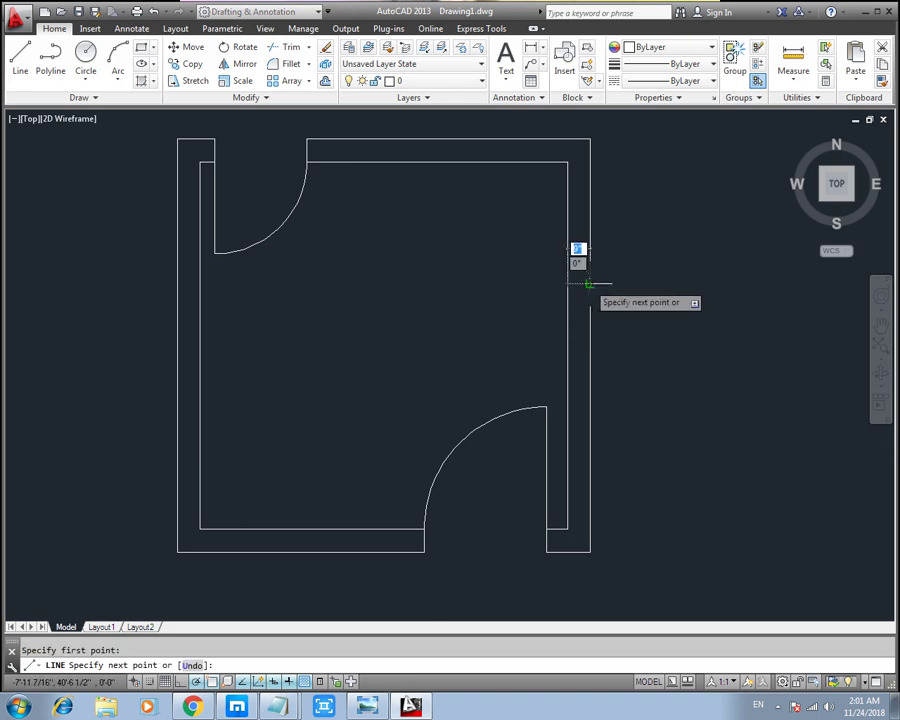
left_click(590, 284)
key("Escape")
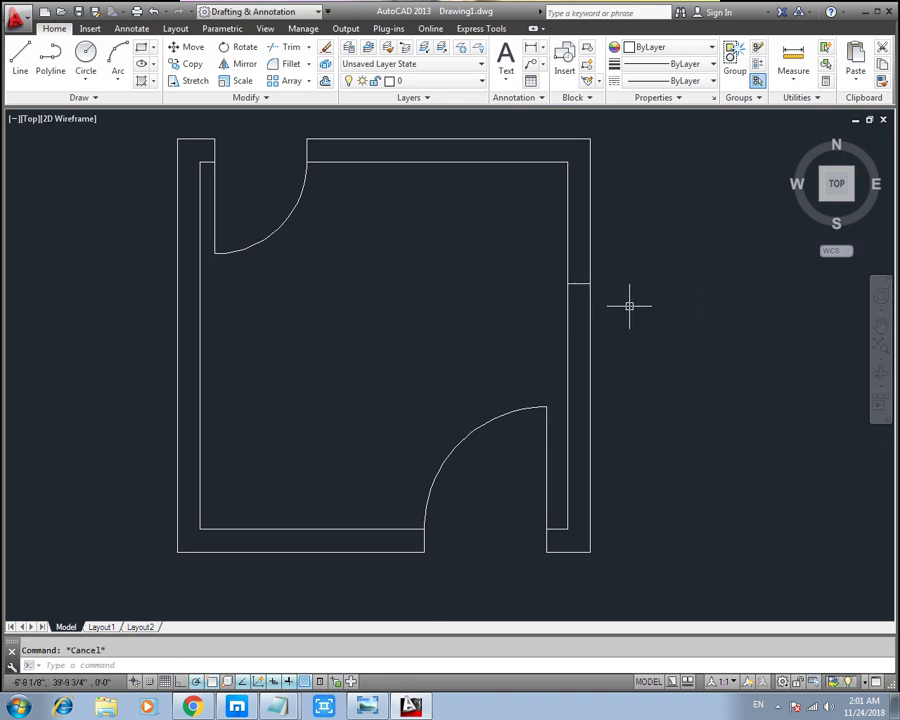
type("o")
key("Return")
key("Return")
left_click(580, 285)
left_click(594, 368)
key("Escape")
Trim the right wall between the marks to cut the window opening.
key("Escape")
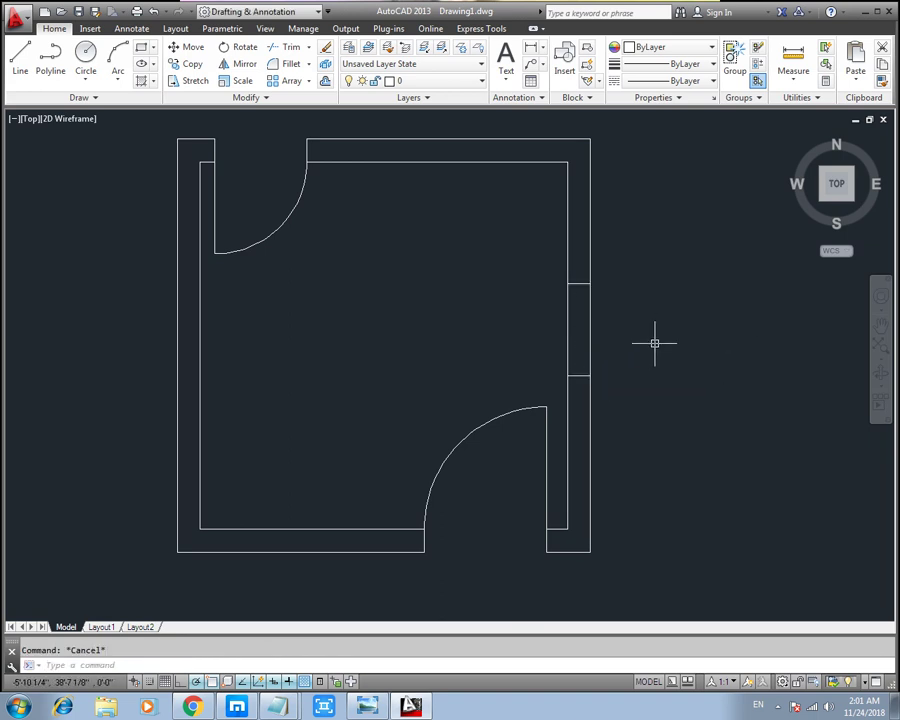
type("tr")
key("Return")
Close the opening with a line along the outer wall edge.
key("Return")
left_click(625, 329)
left_click(560, 332)
key("Escape")
type("l")
key("Return")
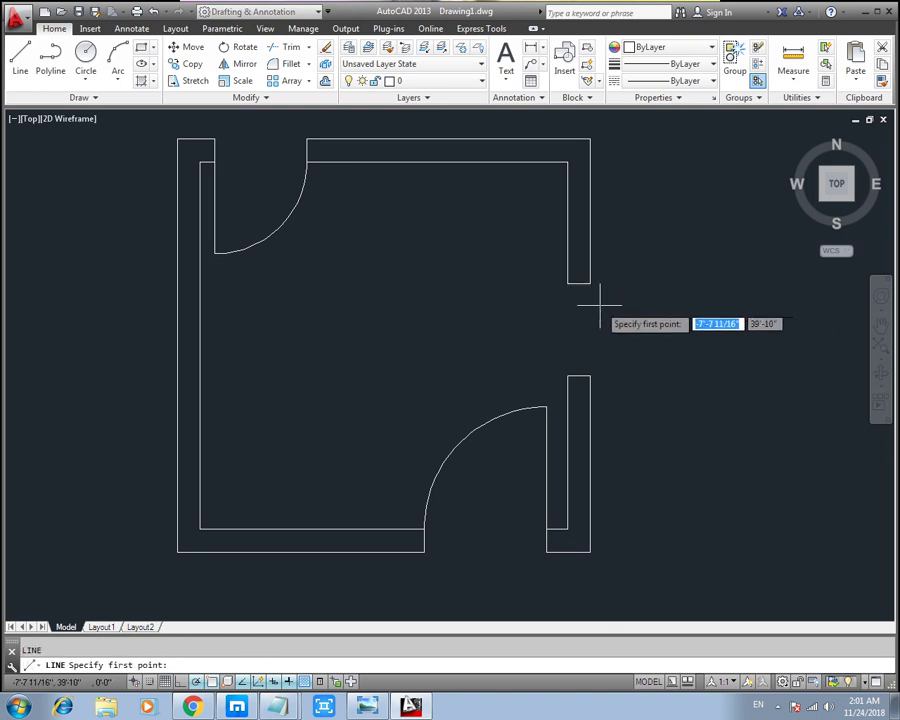
left_click(590, 284)
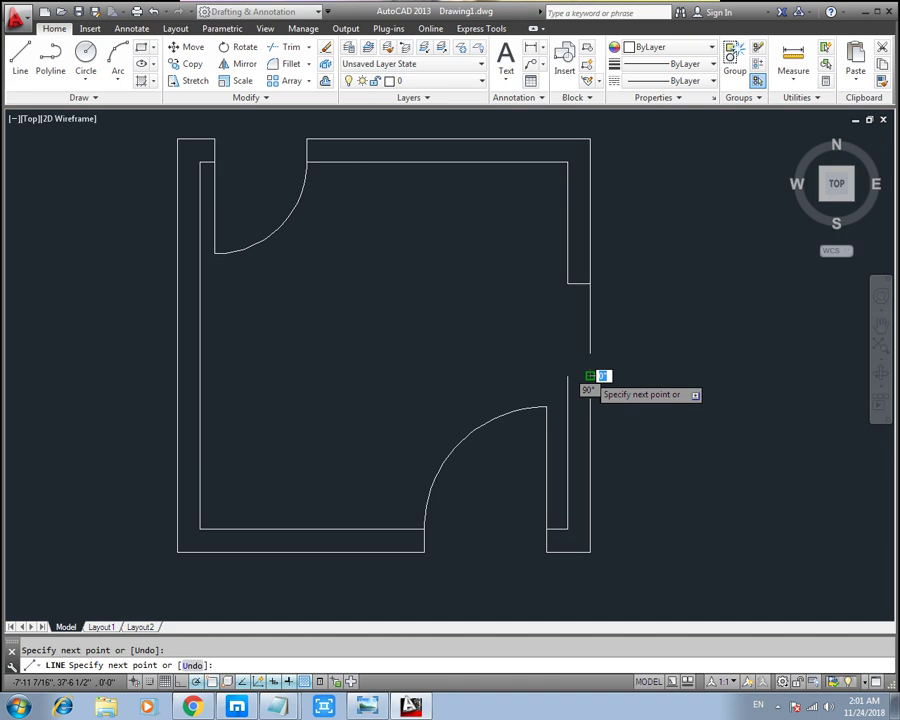
left_click(590, 376)
key("Escape")
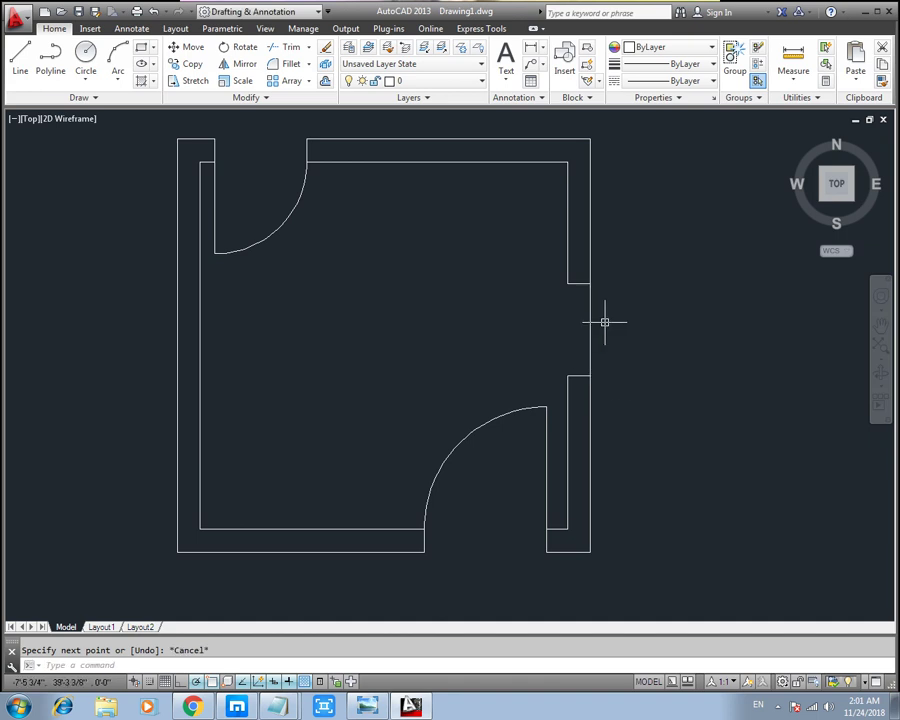
Offset the closing line twice by 4 into the opening to form the window's parallel lines.
type("o")
key("Return")
type("4")
key("Return")
left_click(588, 325)
left_click(569, 323)
left_click(578, 318)
left_click(576, 327)
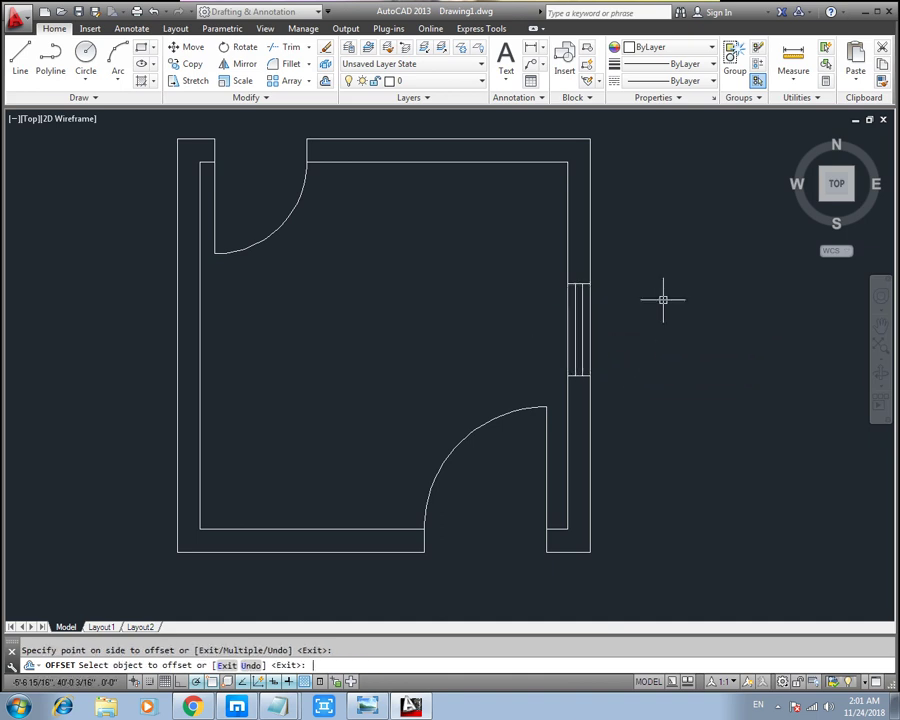
key("Escape")
scroll(592, 305, "up", 2)
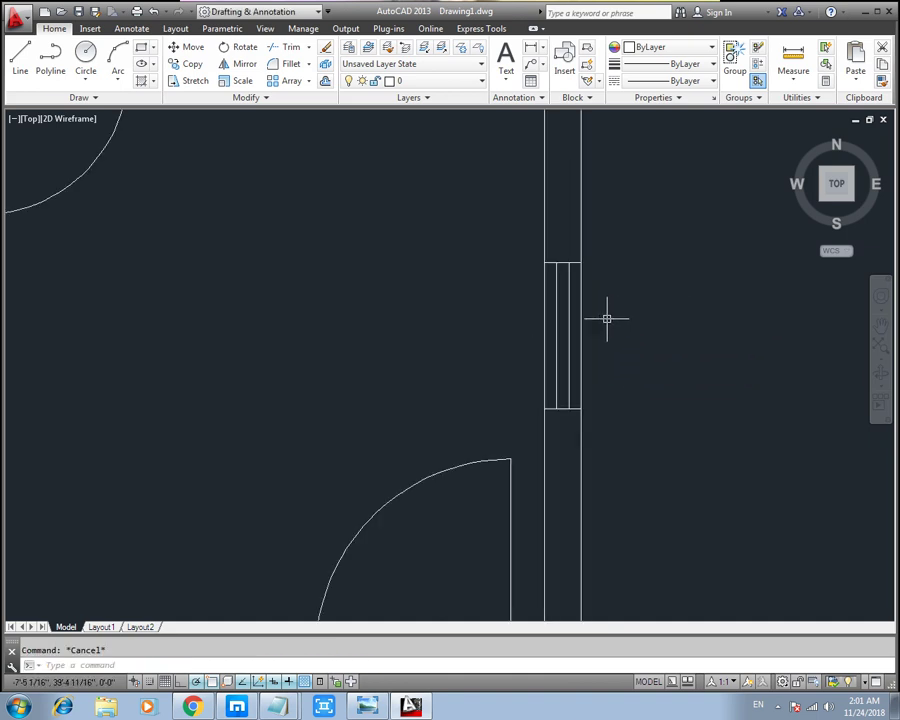
middle_click_drag(194, 332, 277, 313)
middle_click_drag(498, 287, 404, 287)
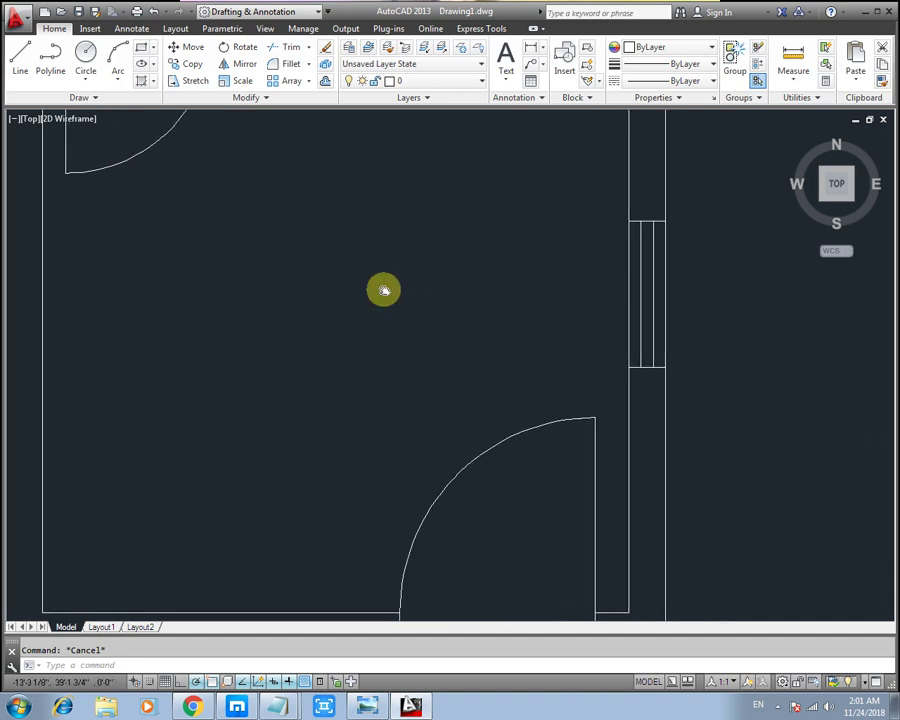
left_click(631, 207)
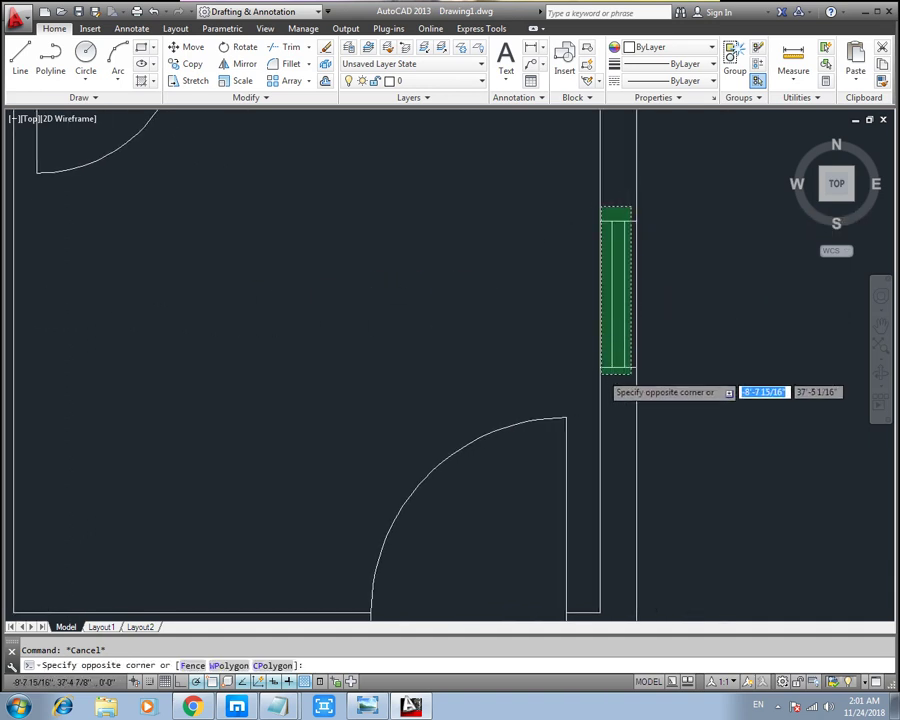
left_click(607, 379)
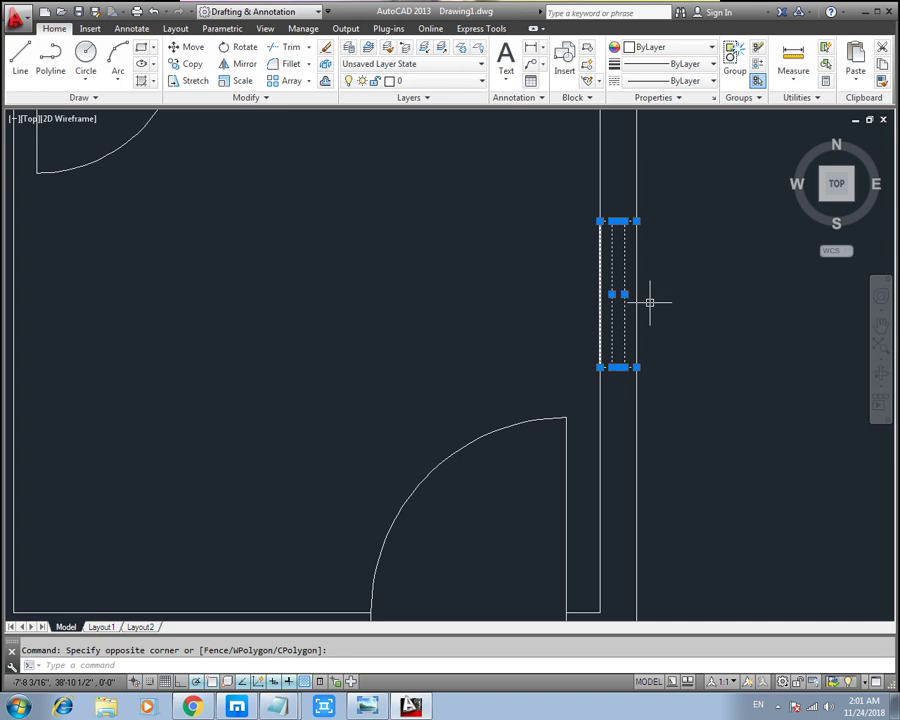
left_click(664, 265)
left_click(575, 300)
scroll(530, 315, "down", 2)
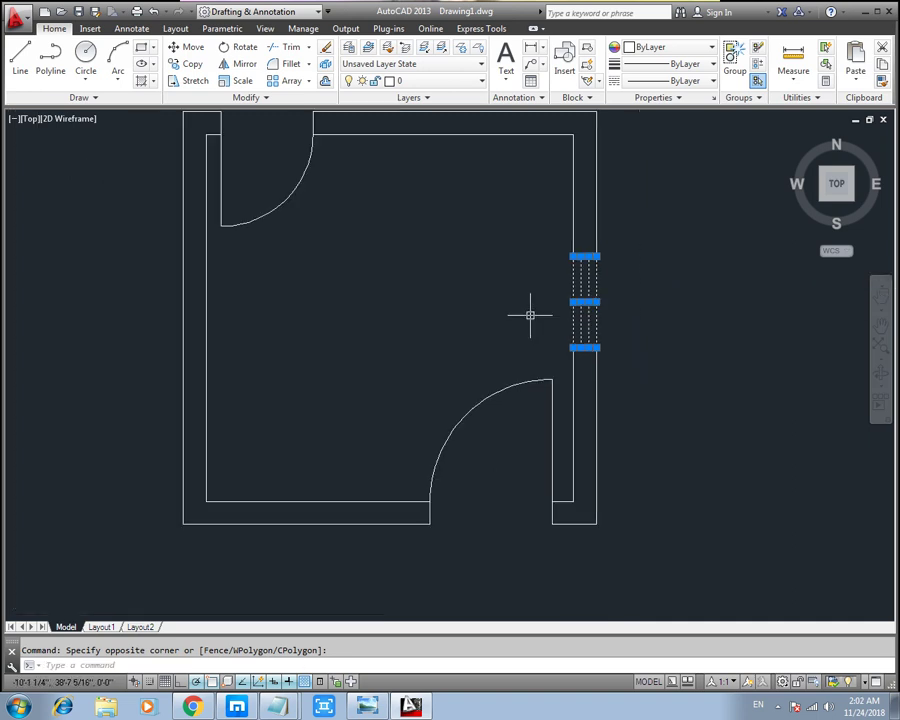
type("mi")
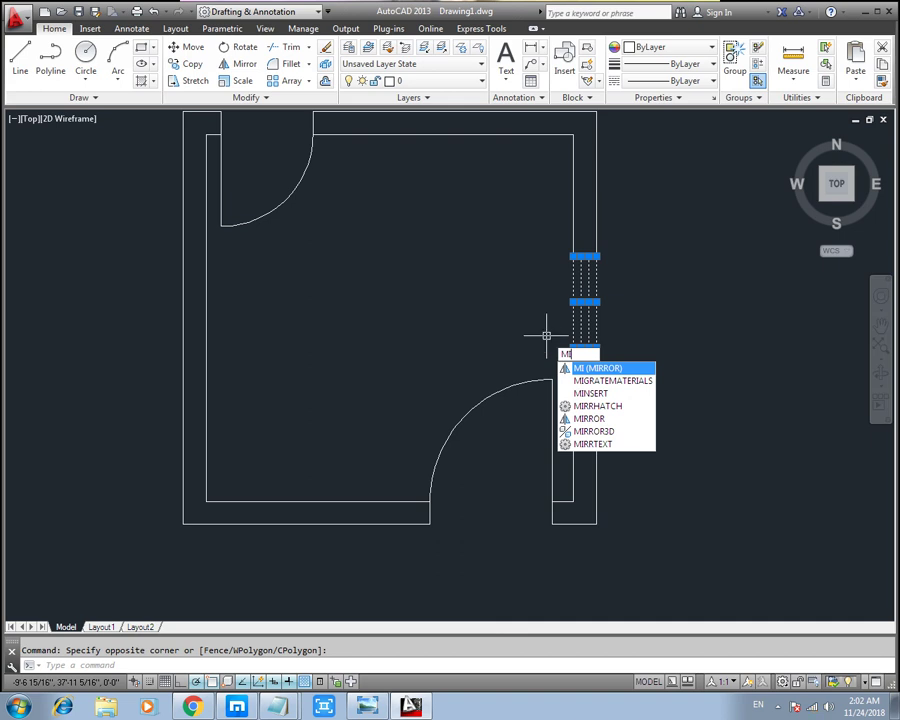
key("Return")
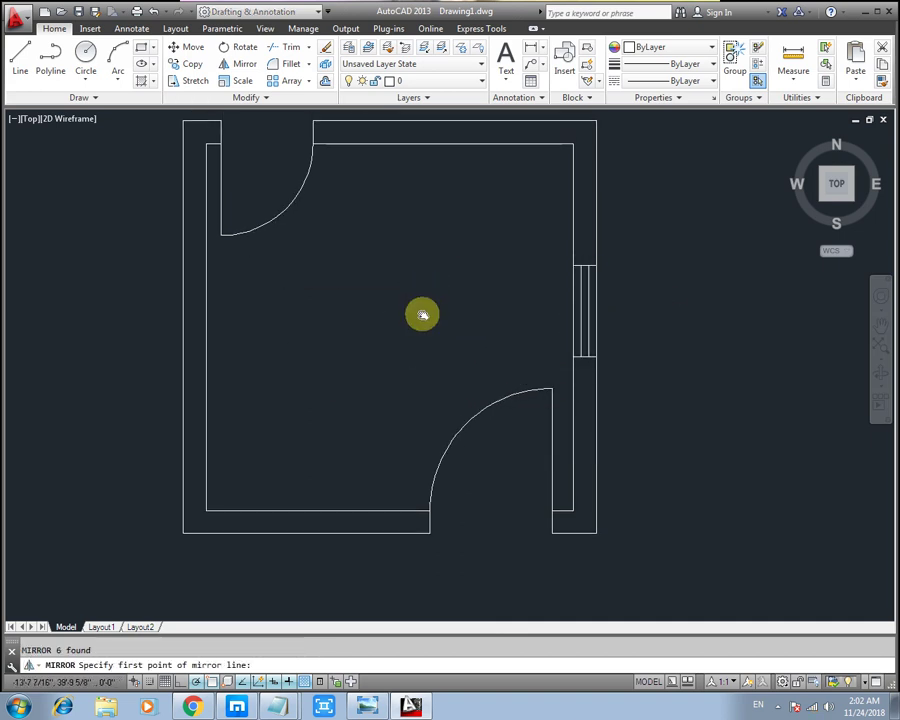
middle_click_drag(420, 310, 425, 410)
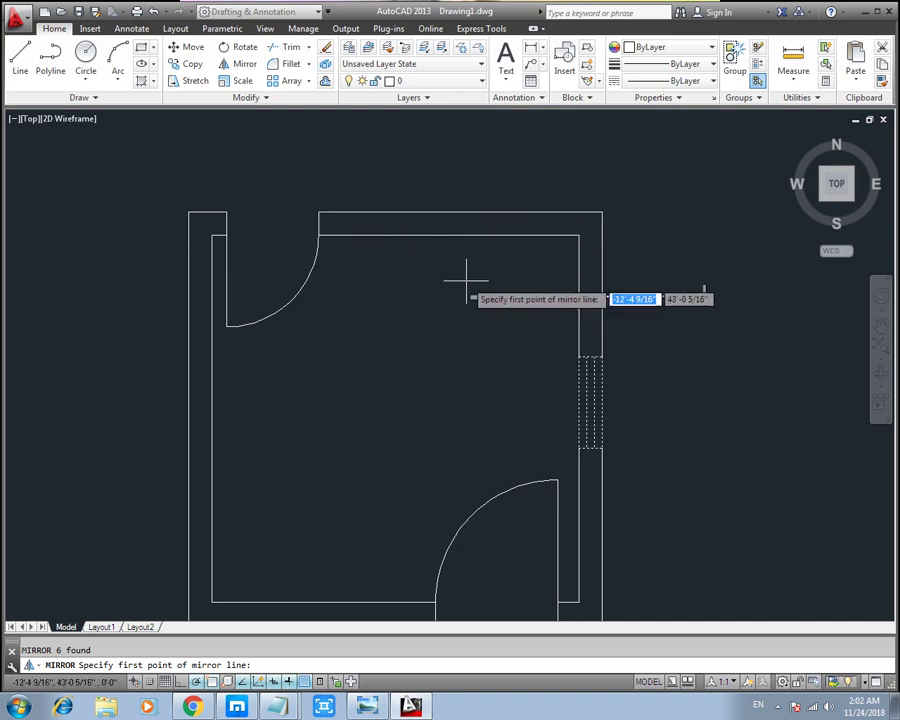
key("Escape")
key("Escape")
scroll(589, 357, "up", 4)
middle_click_drag(589, 357, 529, 284)
left_click(542, 268)
left_click(518, 403)
left_click(565, 398)
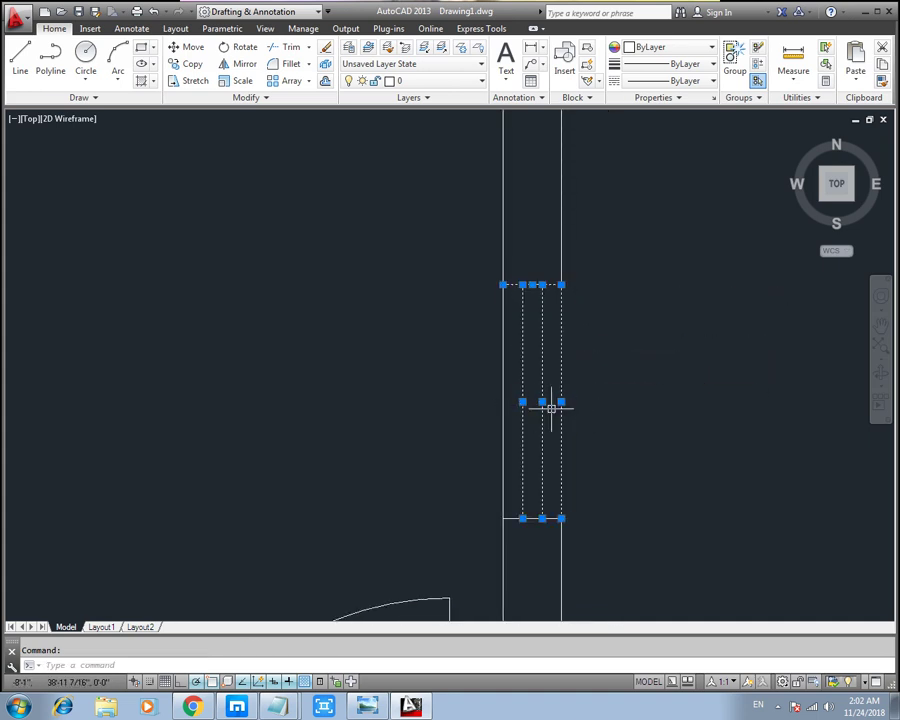
type("mi")
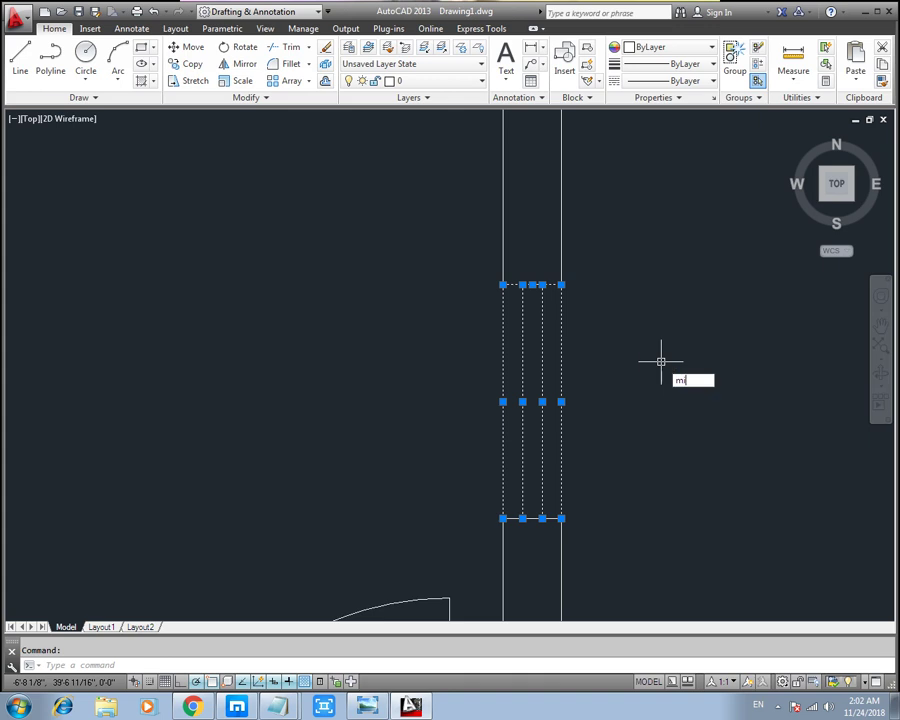
key("Return")
scroll(446, 384, "down", 3)
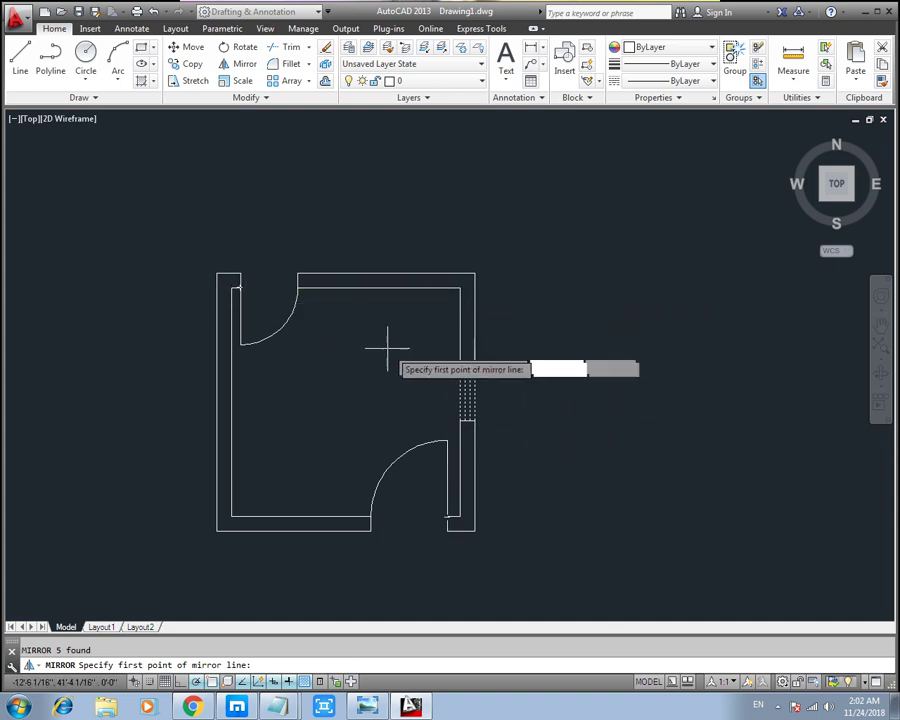
key("Escape")
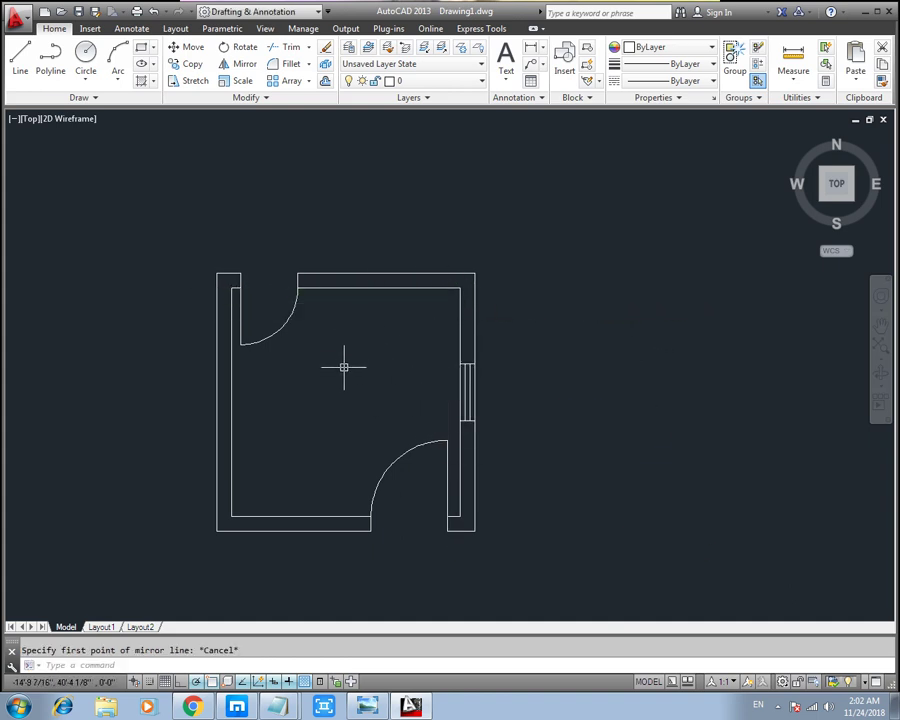
key("l")
key("Return")
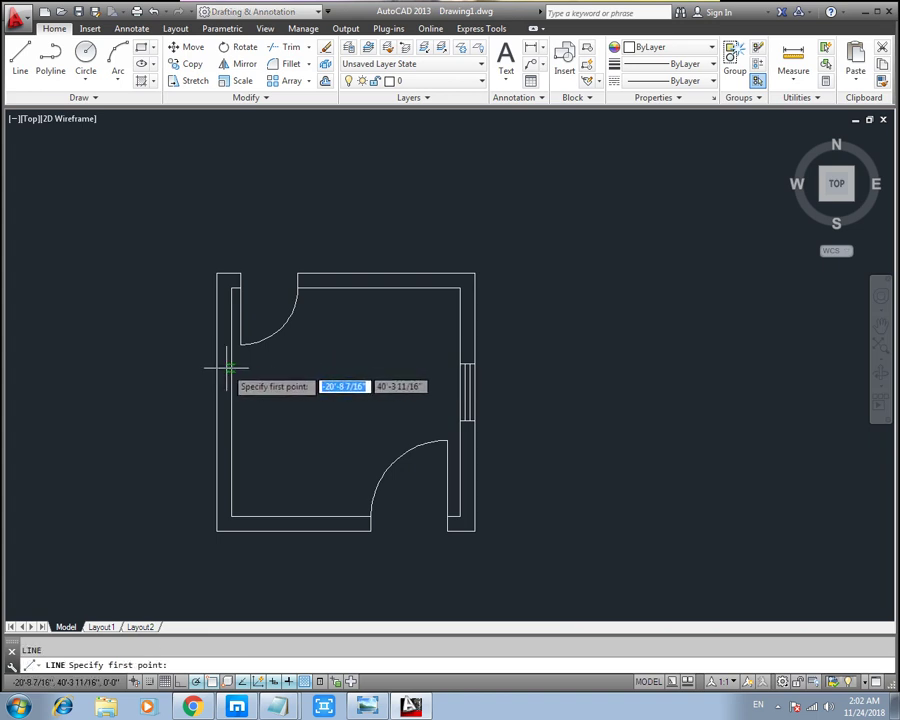
Draw a horizontal guide line across the room from the inner left wall to the right-wall window.
left_click(229, 368)
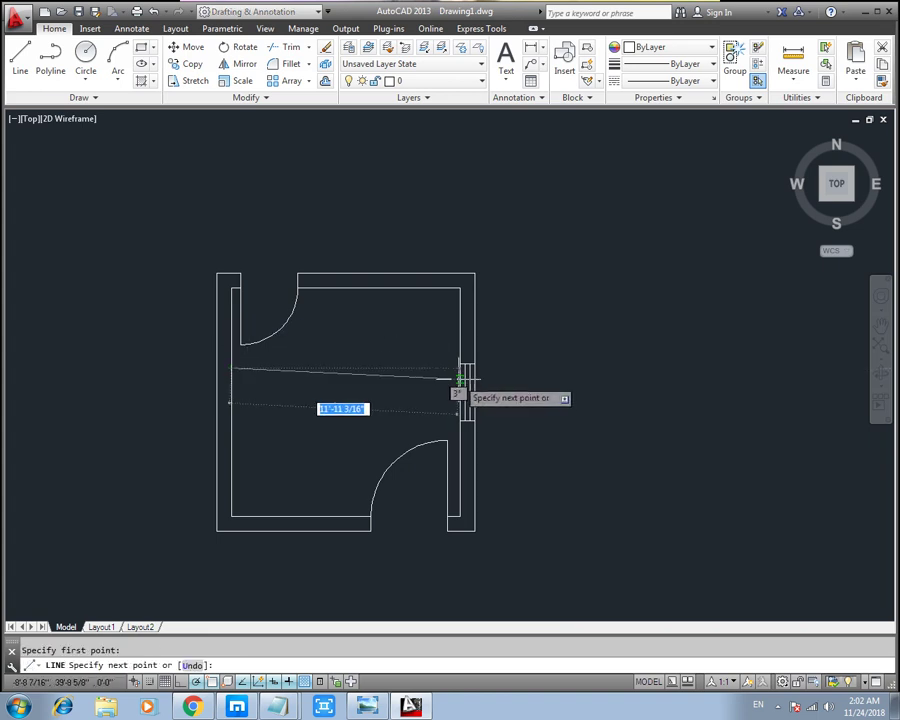
left_click(459, 368)
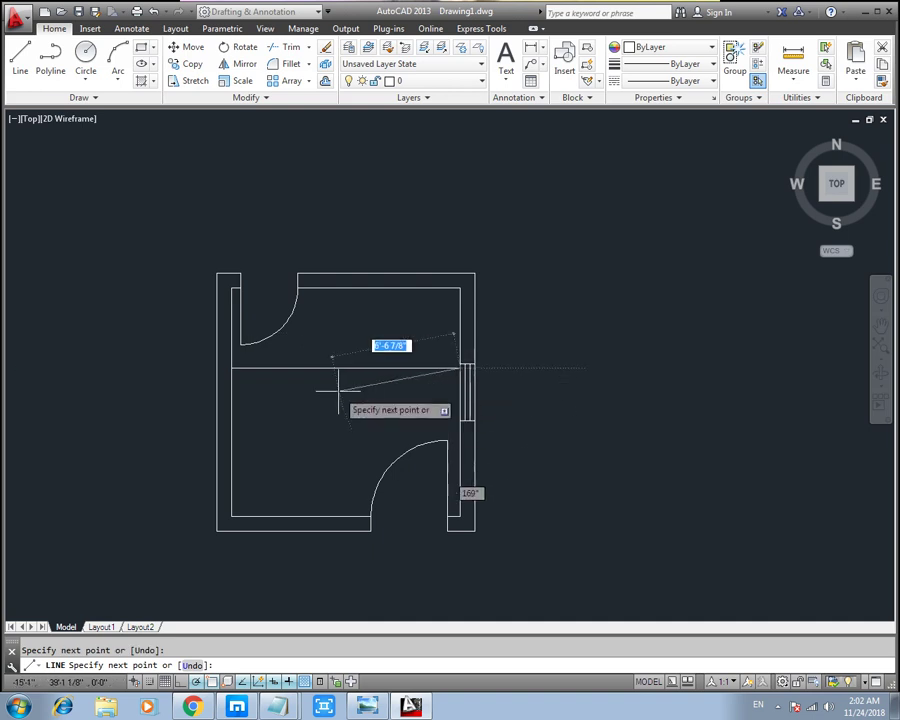
key("Escape")
scroll(463, 410, "up", 3)
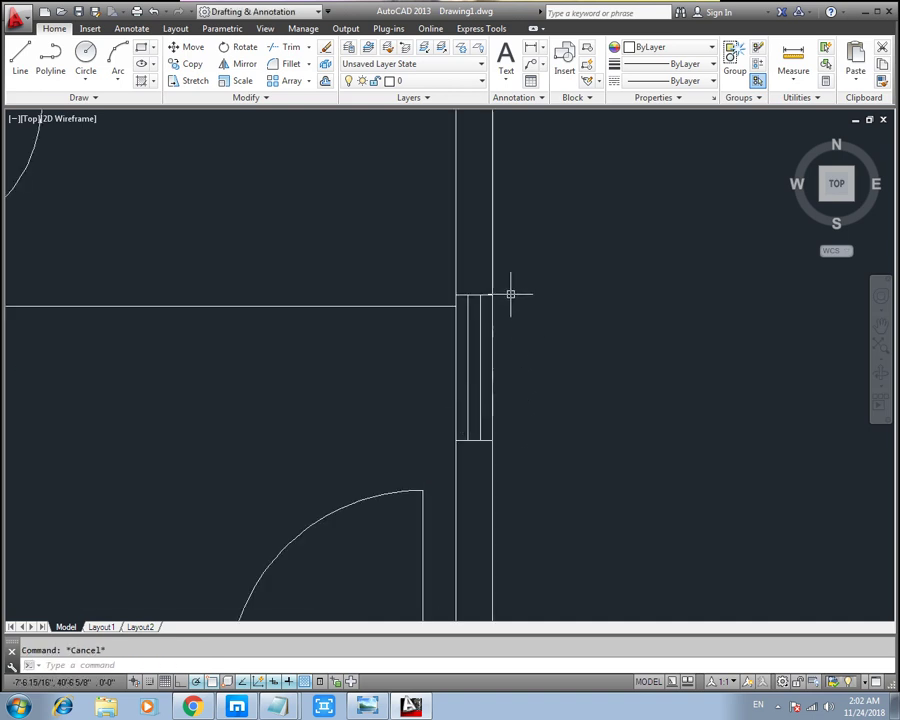
Mirror the right-wall window about a vertical axis through the guide line's midpoint, keeping the original.
left_click(489, 286)
left_click(459, 442)
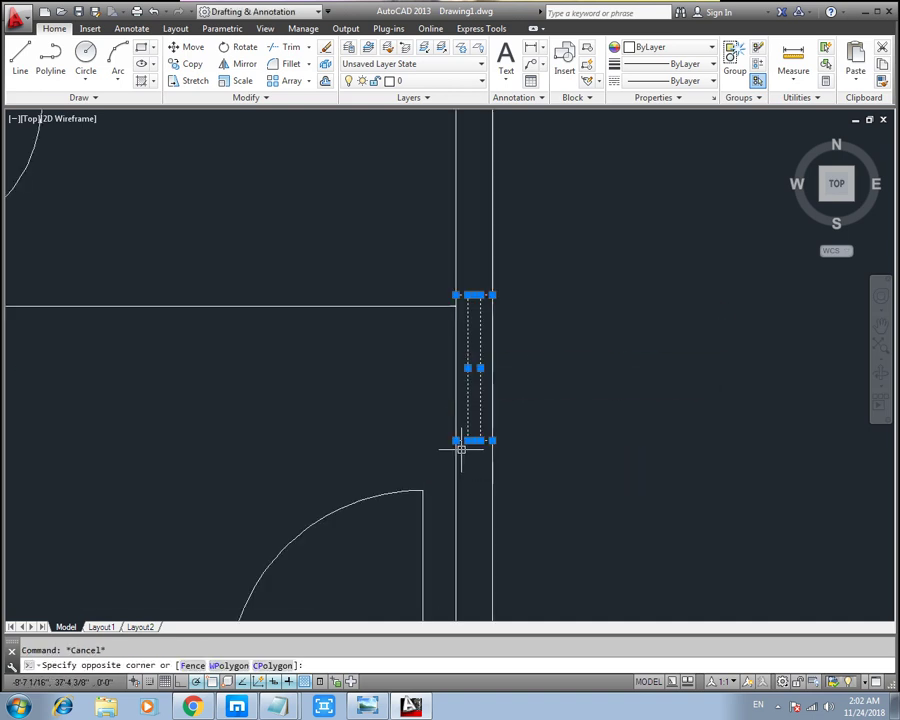
left_click(455, 368)
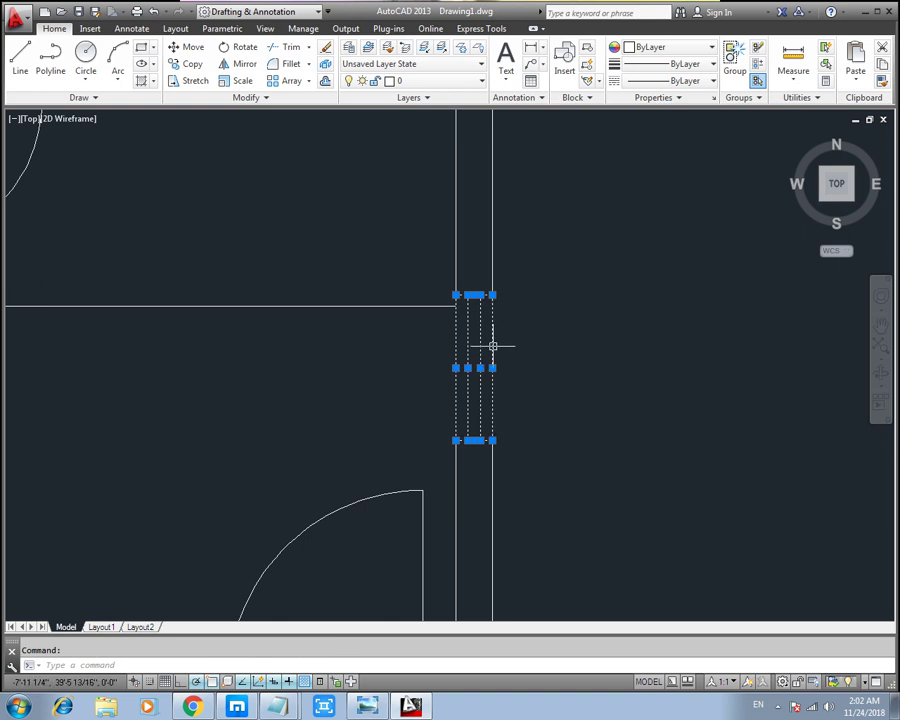
type("mi")
key("Return")
scroll(280, 315, "down", 2)
scroll(273, 314, "down", 2)
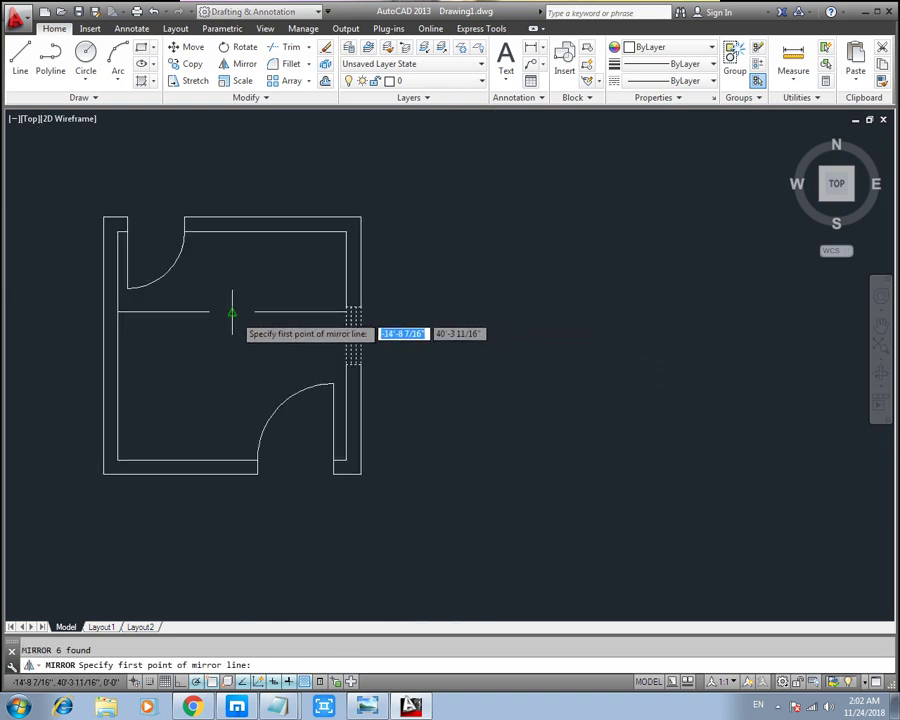
left_click(232, 312)
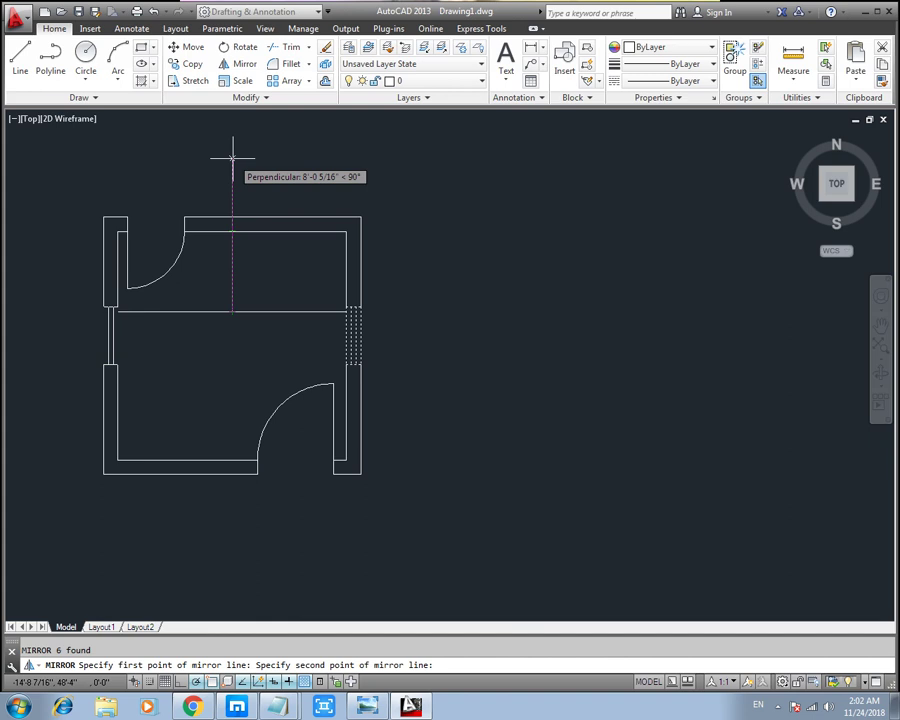
left_click(232, 157)
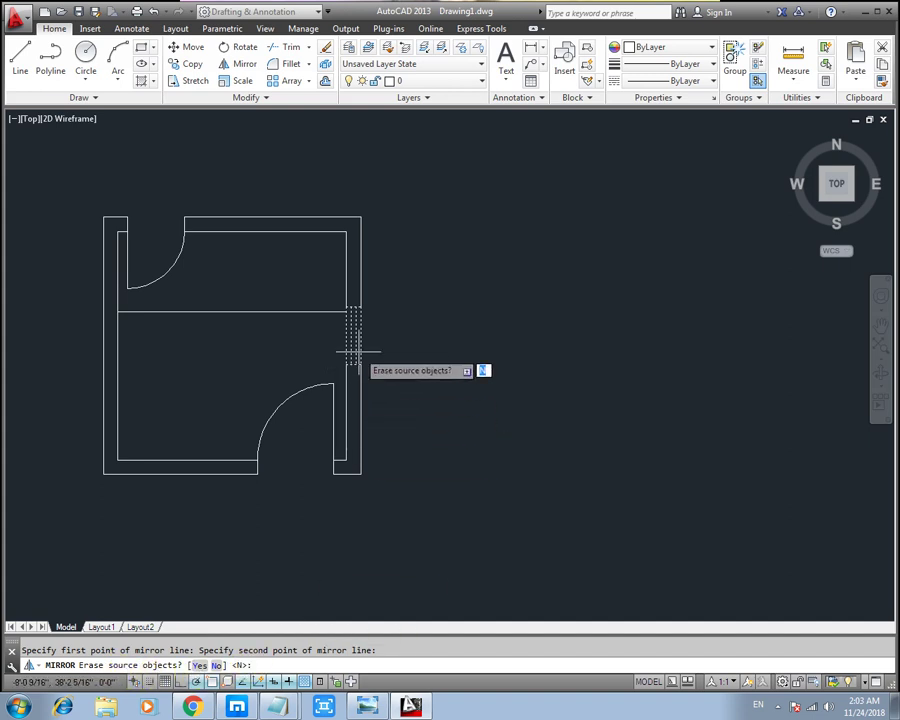
key("Return")
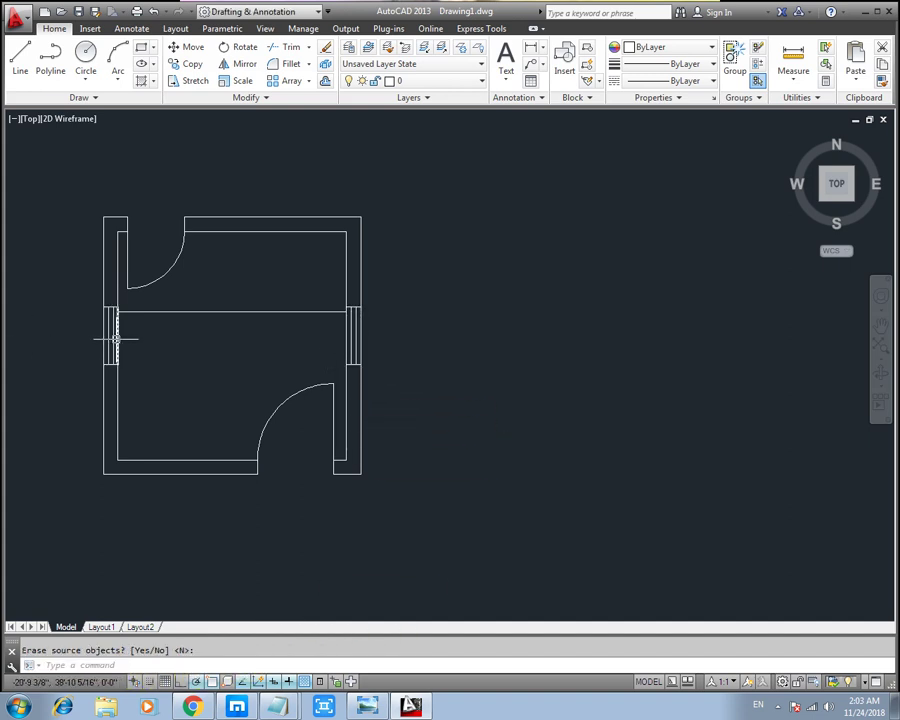
Delete the horizontal guide line and recentre the room plan.
key("Escape")
left_click(256, 306)
left_click(224, 313)
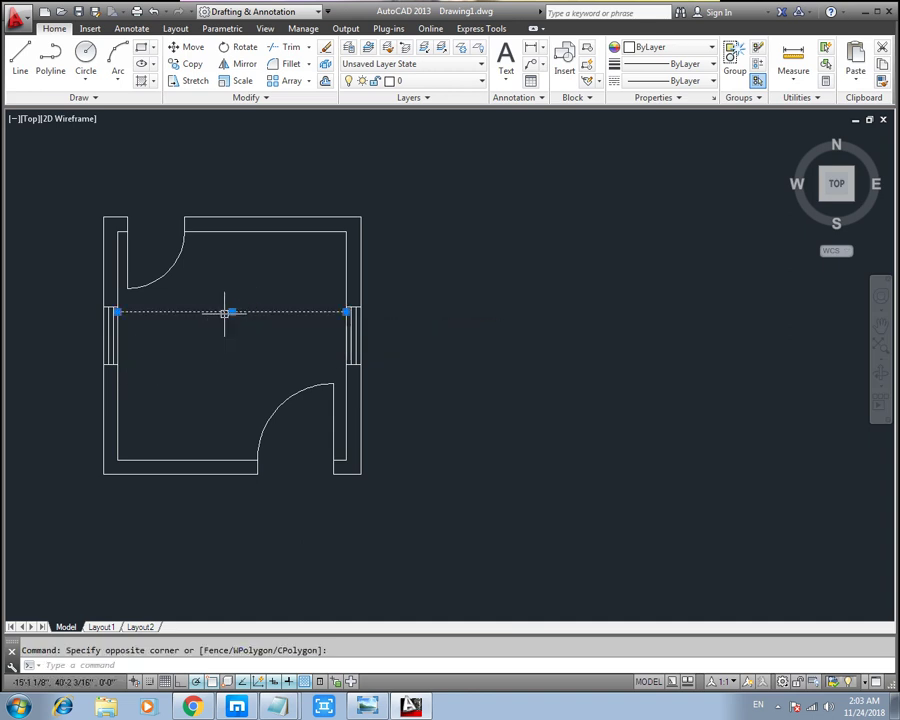
key("Delete")
key("Escape")
middle_click_drag(221, 388, 304, 387)
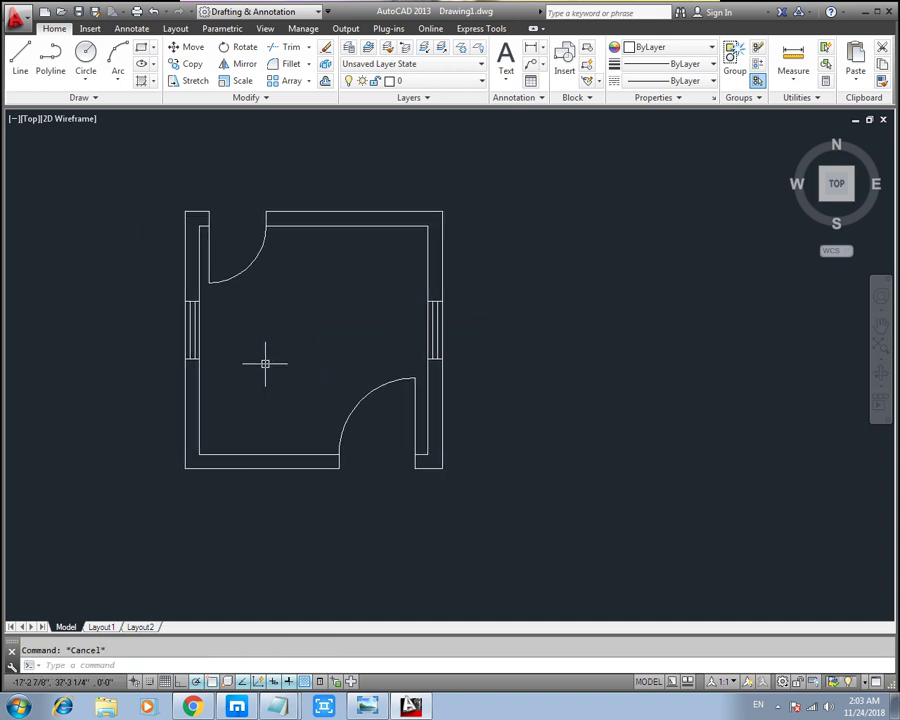
middle_click_drag(269, 329, 290, 305)
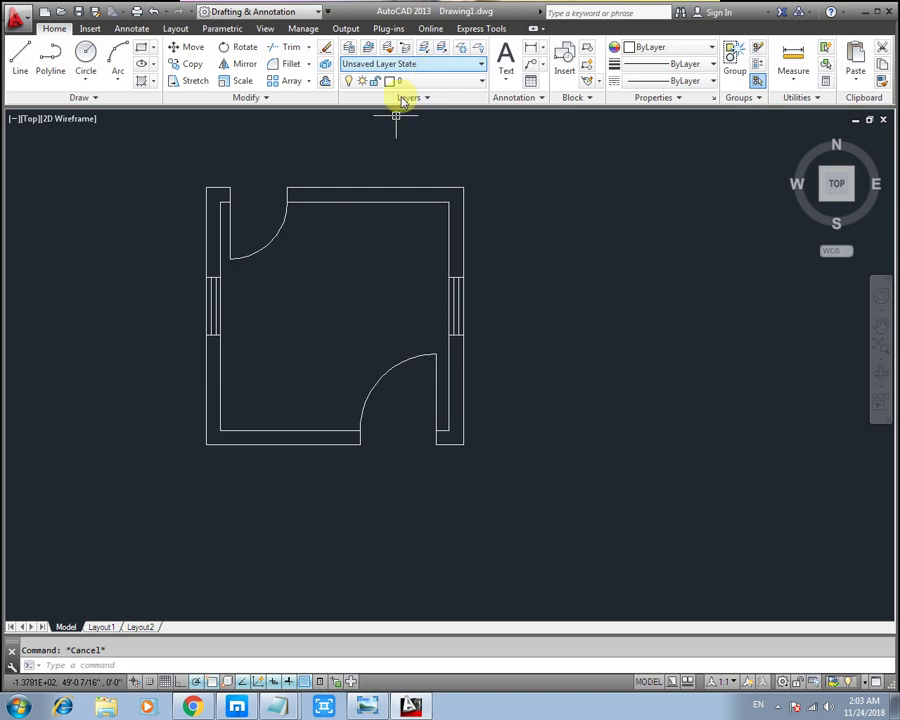
Select the upper and lower door swing arcs with their leaf lines and move them onto the doors layer.
left_click(305, 222)
left_click(230, 267)
left_click(230, 241)
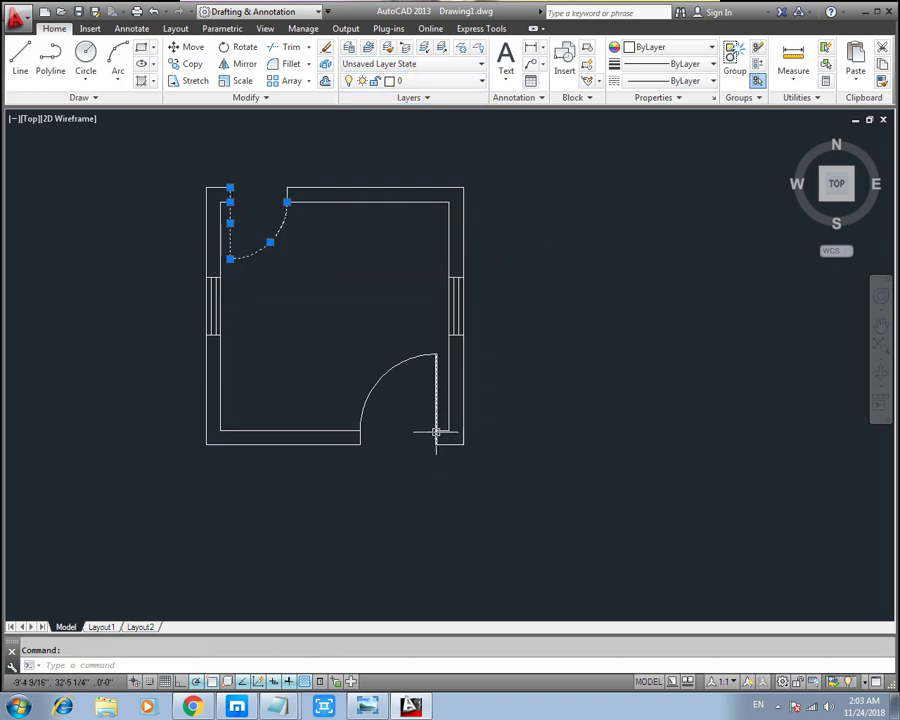
left_click(438, 362)
left_click(373, 393)
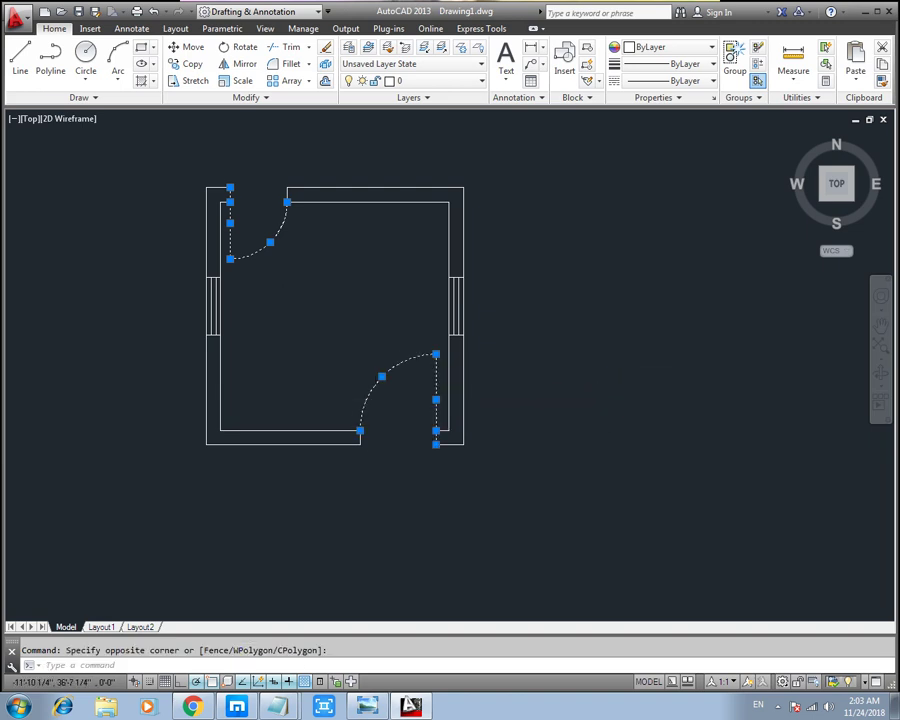
left_click(482, 82)
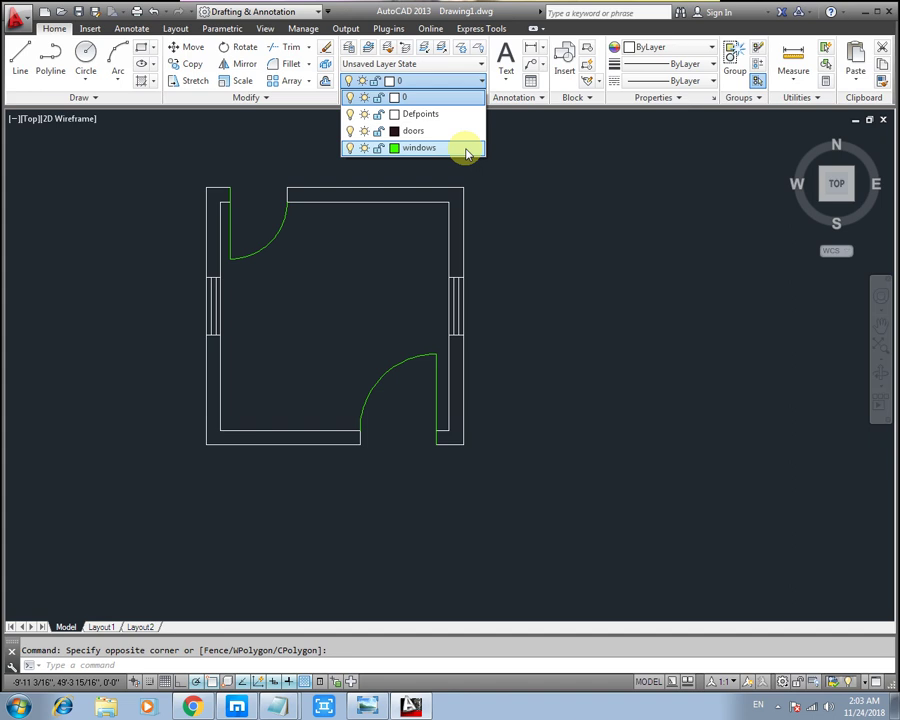
left_click(484, 83)
left_click(484, 83)
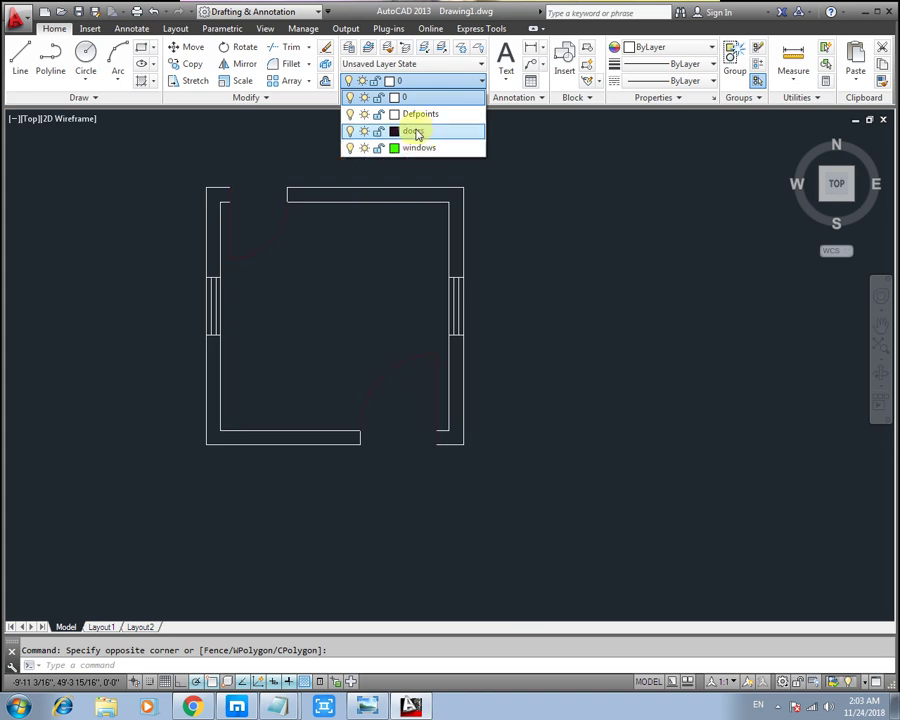
left_click(422, 132)
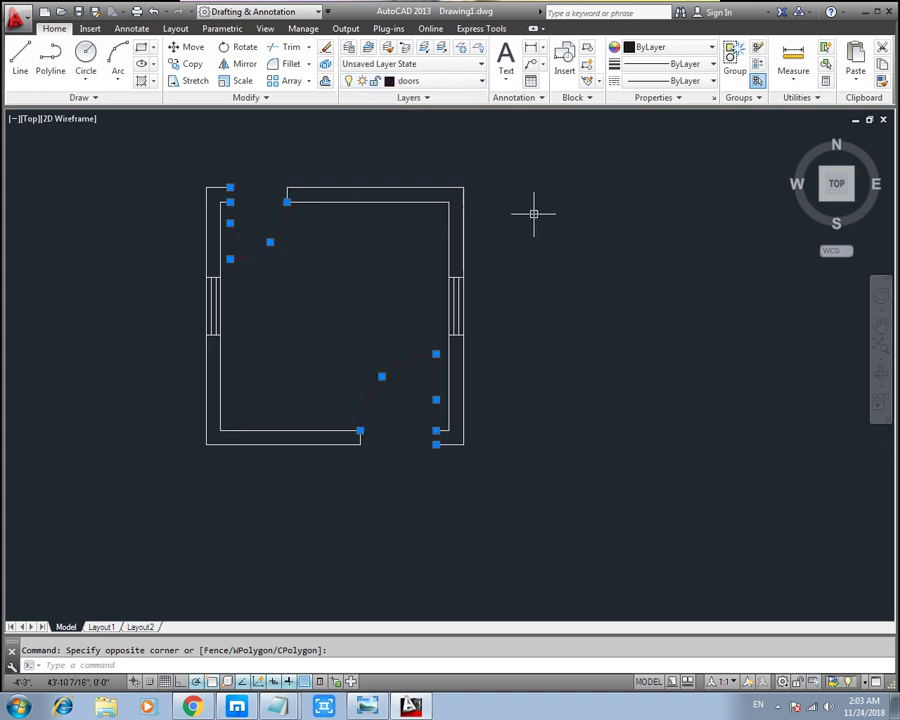
key("Escape")
scroll(348, 262, "up", 2)
scroll(344, 250, "up", 3)
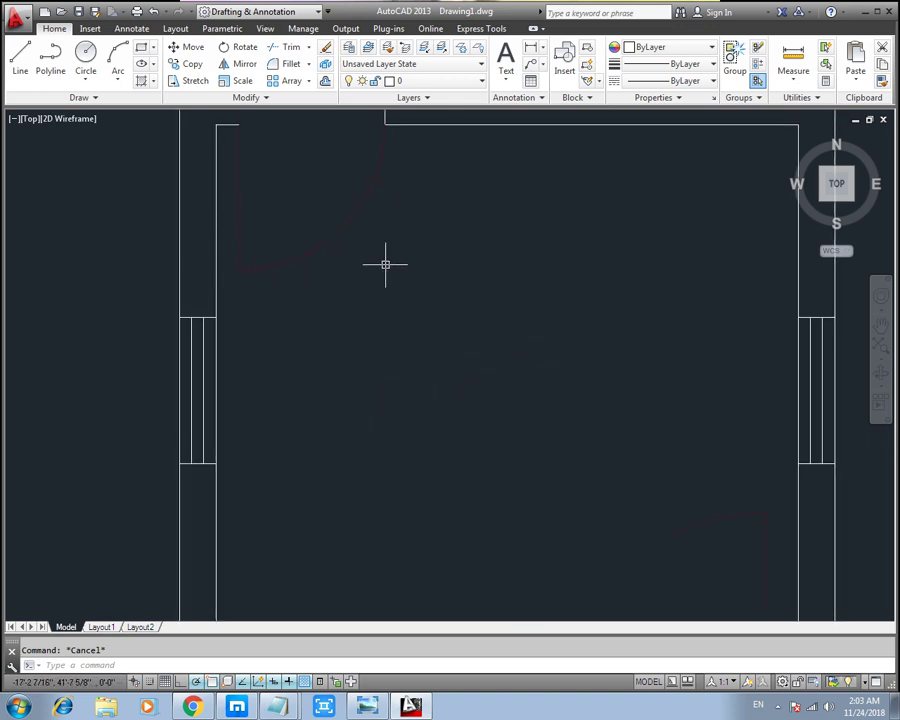
Window-select the lines of the right-wall window.
scroll(385, 265, "down", 2)
middle_click_drag(448, 300, 367, 287)
middle_click_drag(530, 467, 466, 398)
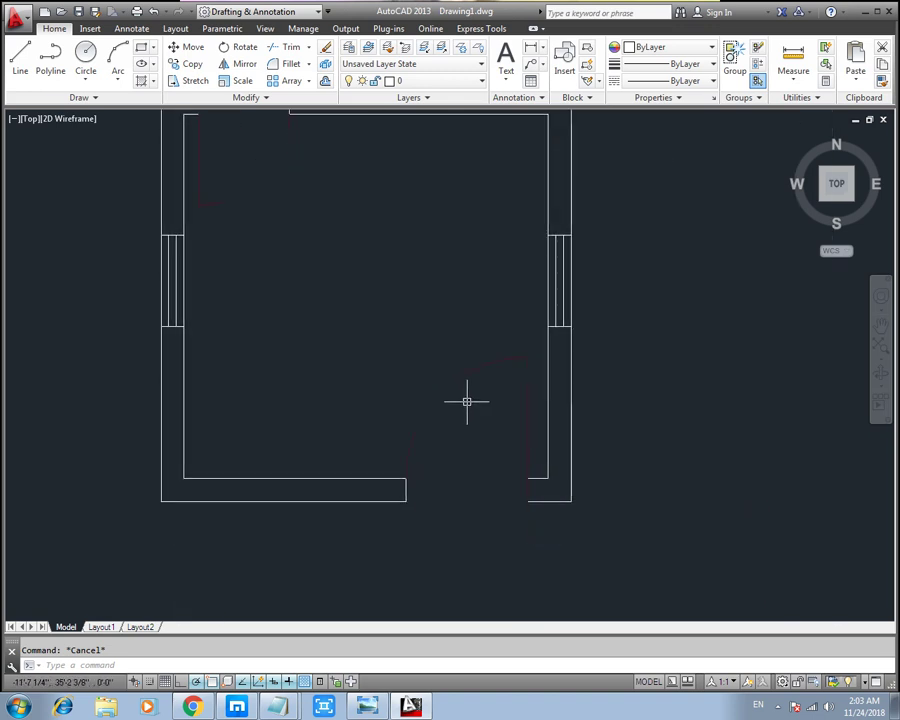
scroll(498, 396, "up", 2)
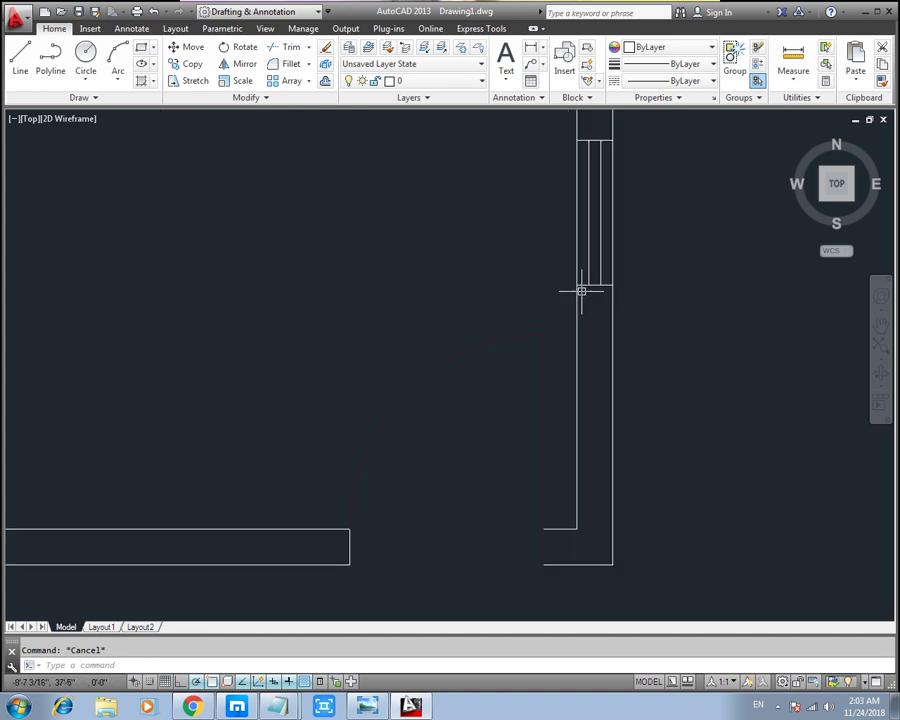
middle_click_drag(581, 291, 532, 265)
left_click_drag(570, 215, 493, 280)
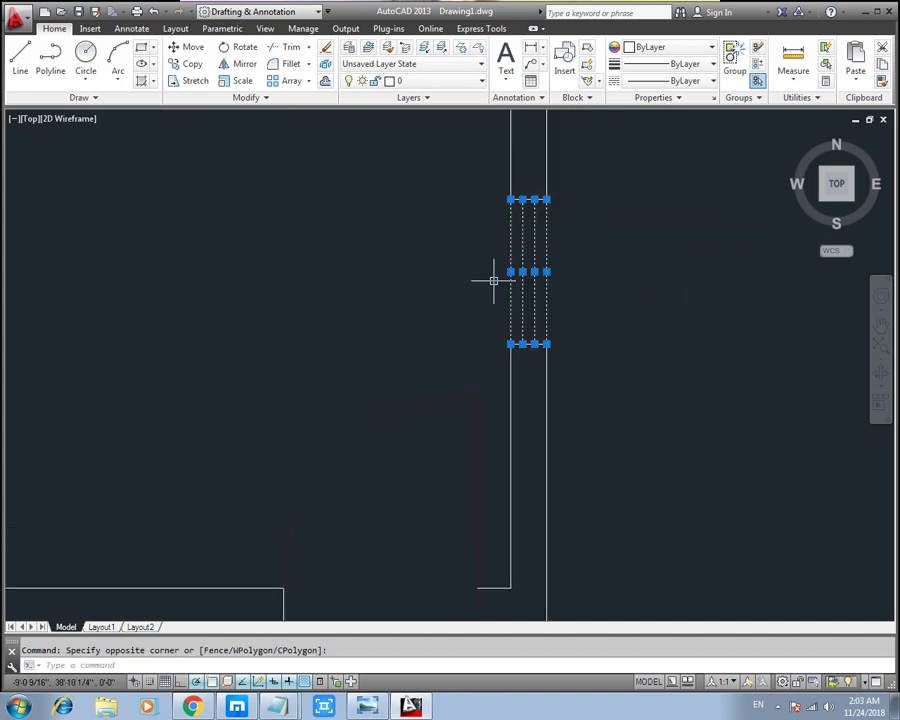
scroll(533, 198, "up", 5)
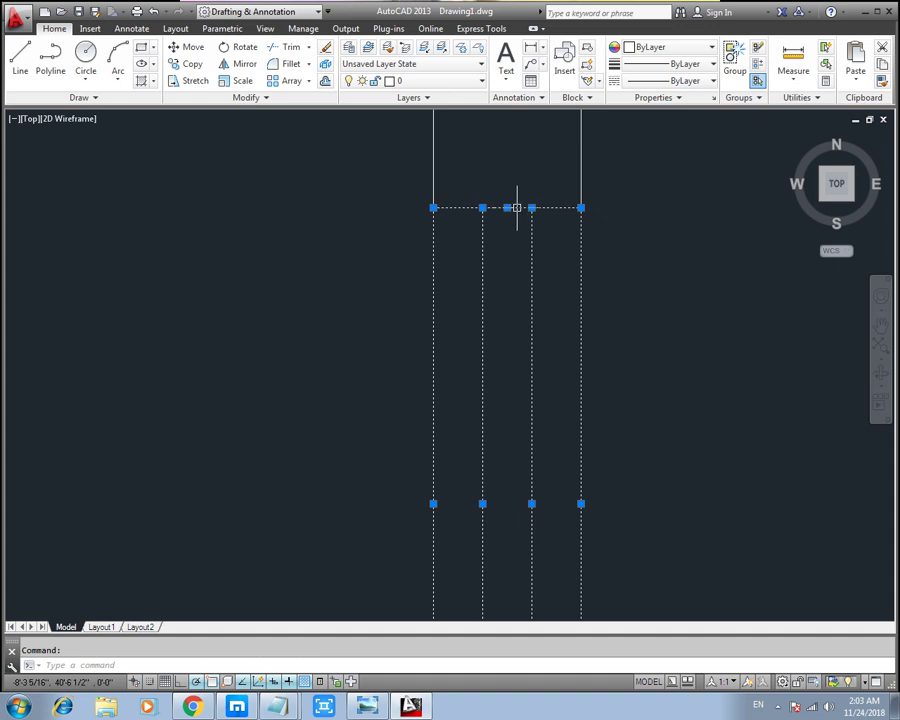
scroll(524, 286, "down", 6)
scroll(521, 474, "up", 5)
scroll(524, 360, "up", 2)
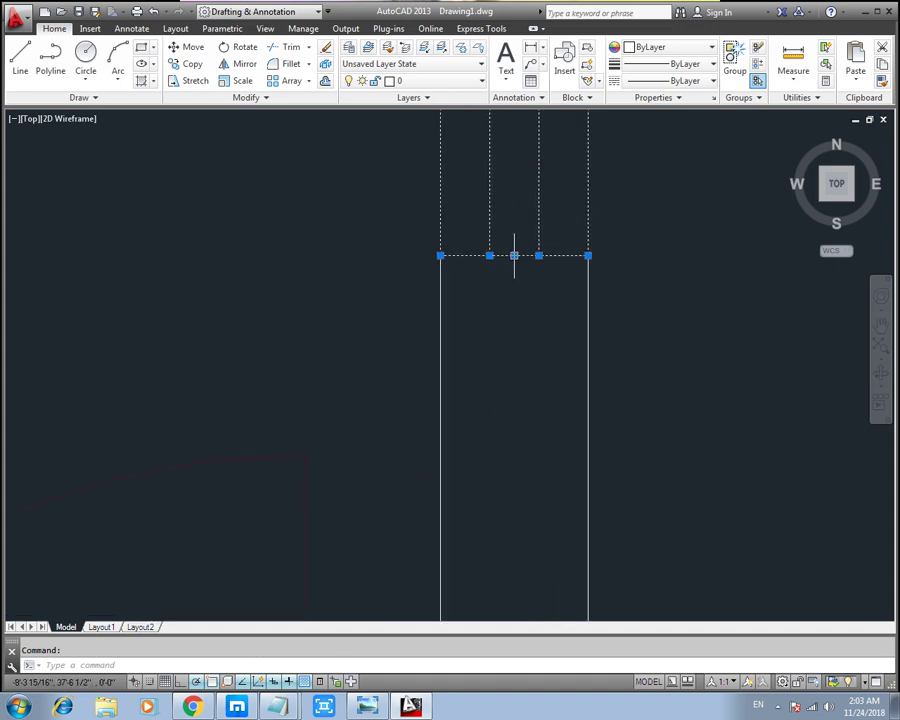
scroll(514, 256, "down", 4)
Add the left-wall window lines and move both windows onto the windows layer.
middle_click_drag(386, 356, 475, 290)
scroll(333, 296, "down", 3)
scroll(302, 293, "up", 3)
scroll(265, 274, "up", 2)
left_click(236, 139)
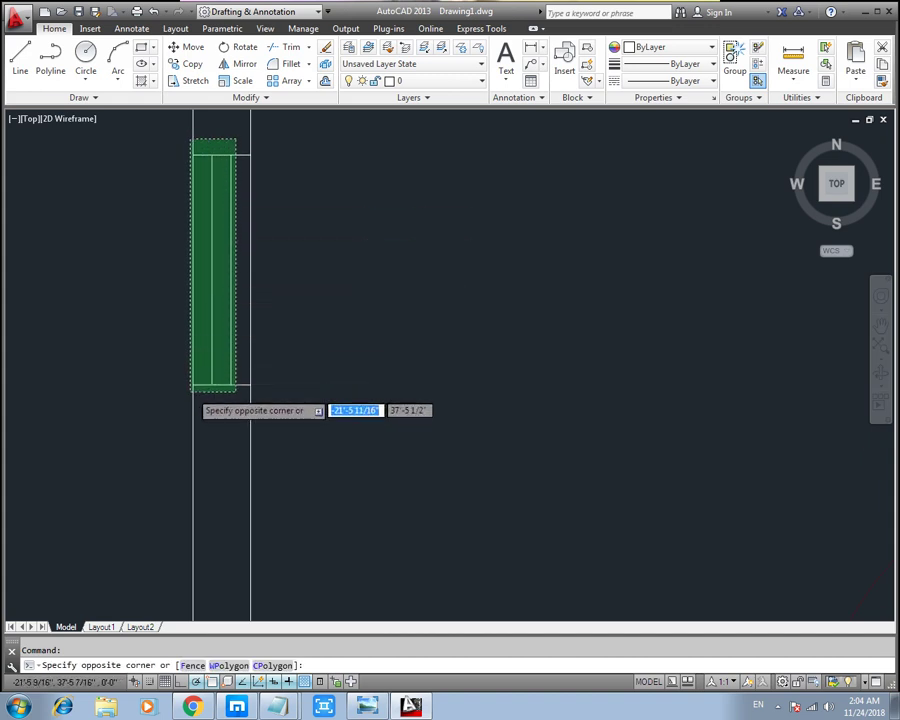
left_click(205, 383)
left_click(253, 247)
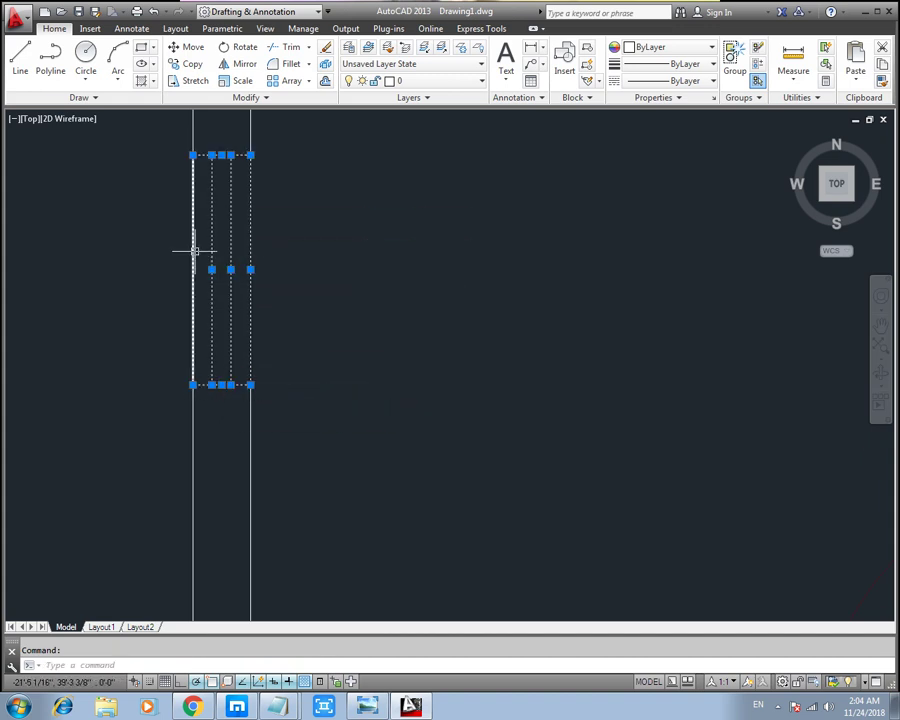
scroll(380, 296, "down", 2)
middle_click_drag(400, 290, 196, 296)
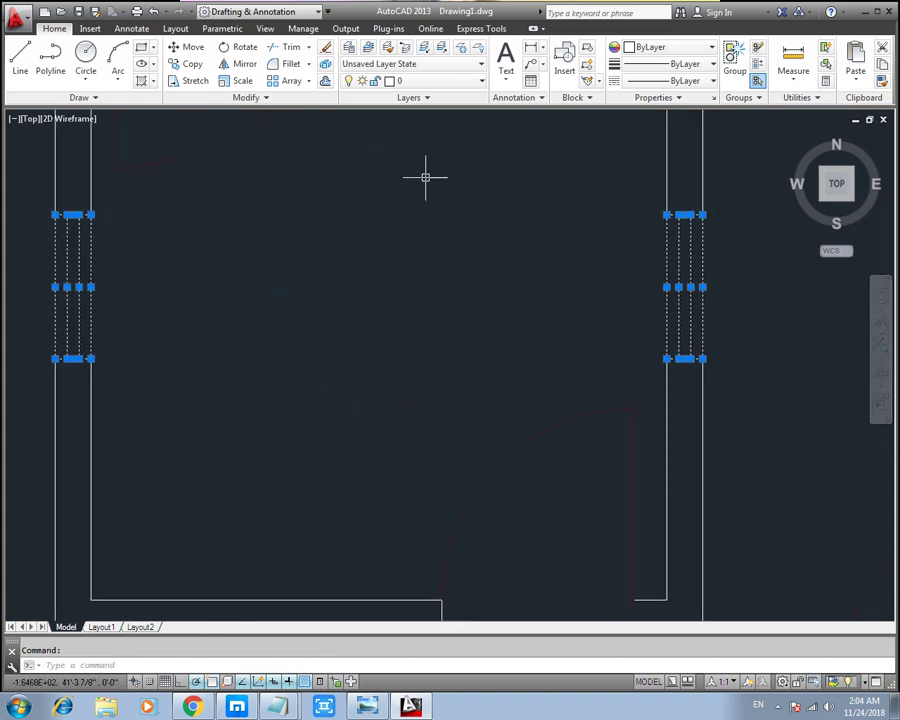
left_click(482, 80)
left_click(427, 148)
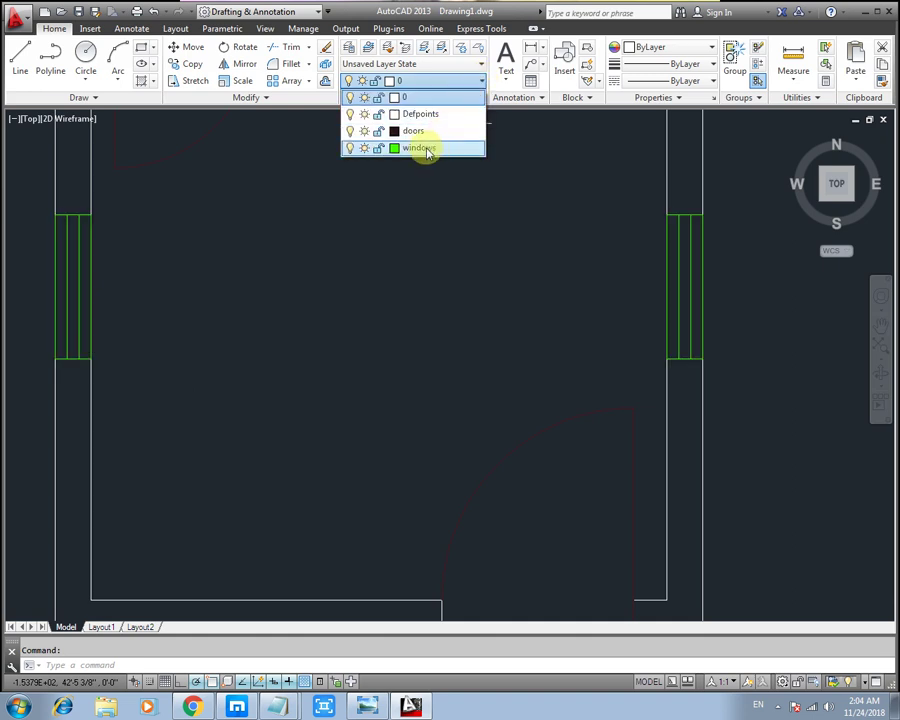
key("Escape")
Make windows the current layer.
scroll(430, 285, "down", 4)
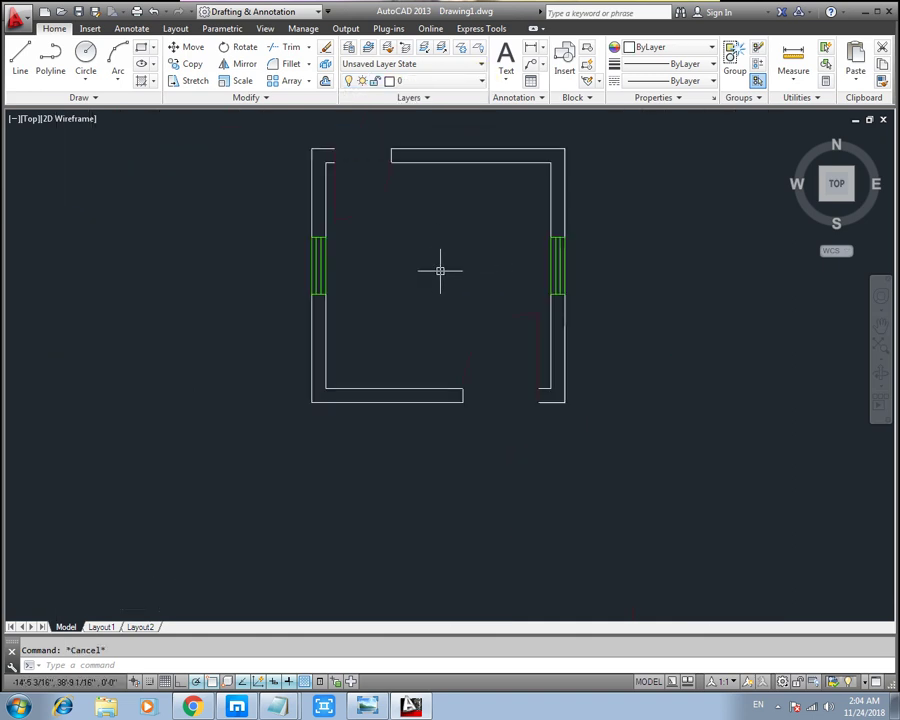
middle_click_drag(474, 266, 390, 324)
scroll(340, 380, "up", 2)
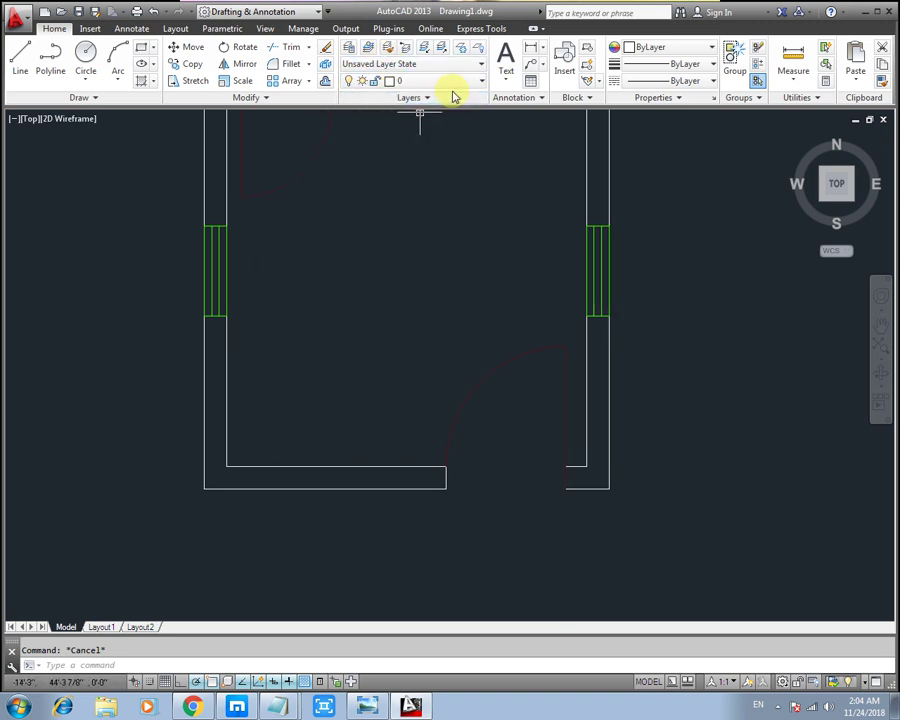
left_click(481, 84)
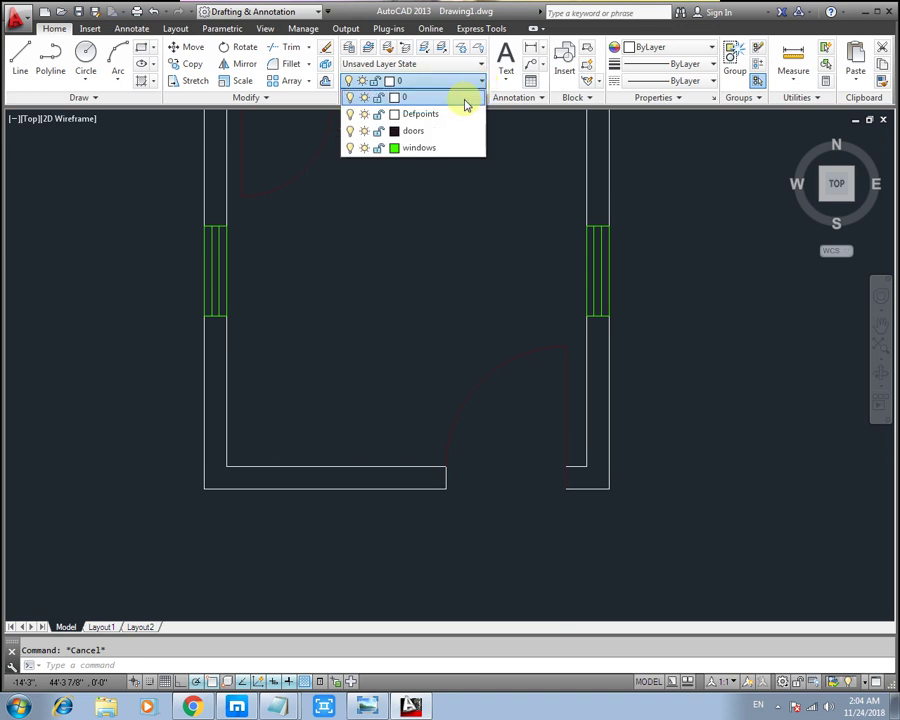
left_click(419, 148)
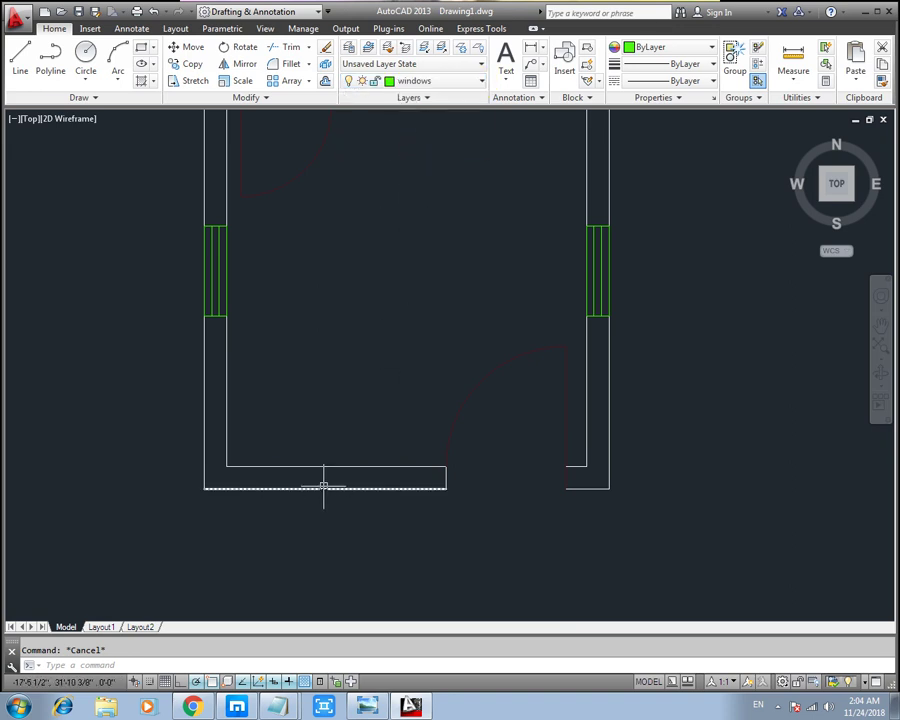
Draw a line across the bottom wall and offset a copy 3' to the right.
type("l")
key("Return")
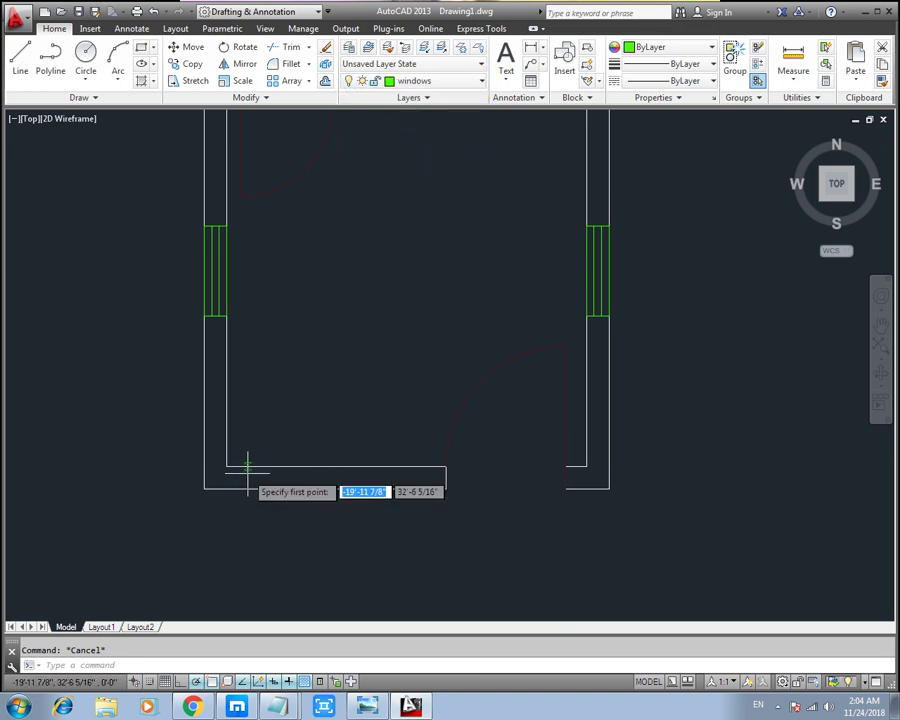
left_click(257, 465)
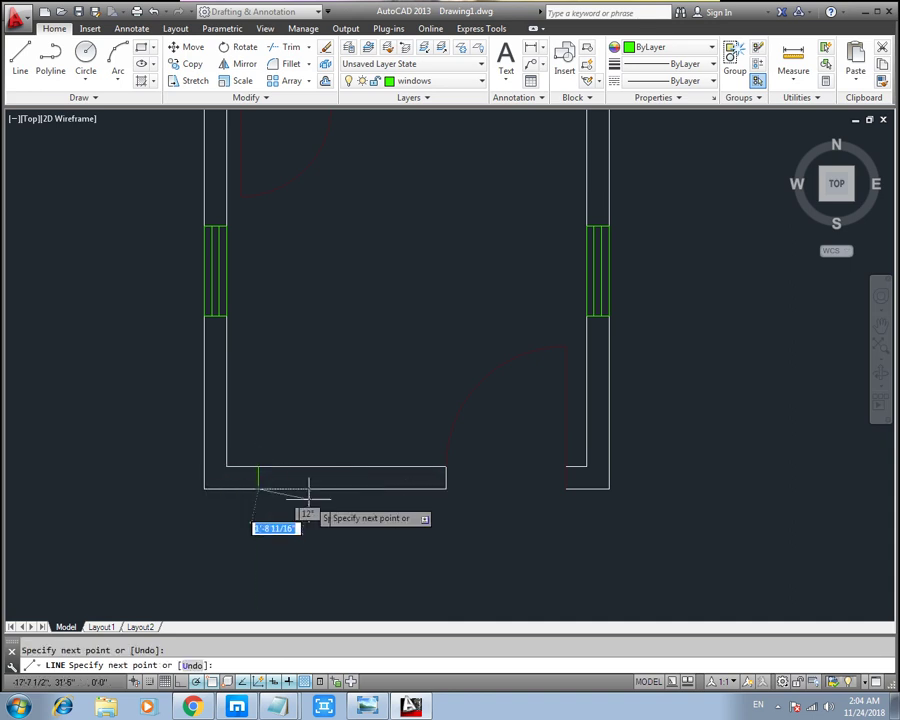
left_click(265, 489)
key("Escape")
scroll(265, 490, "up", 2)
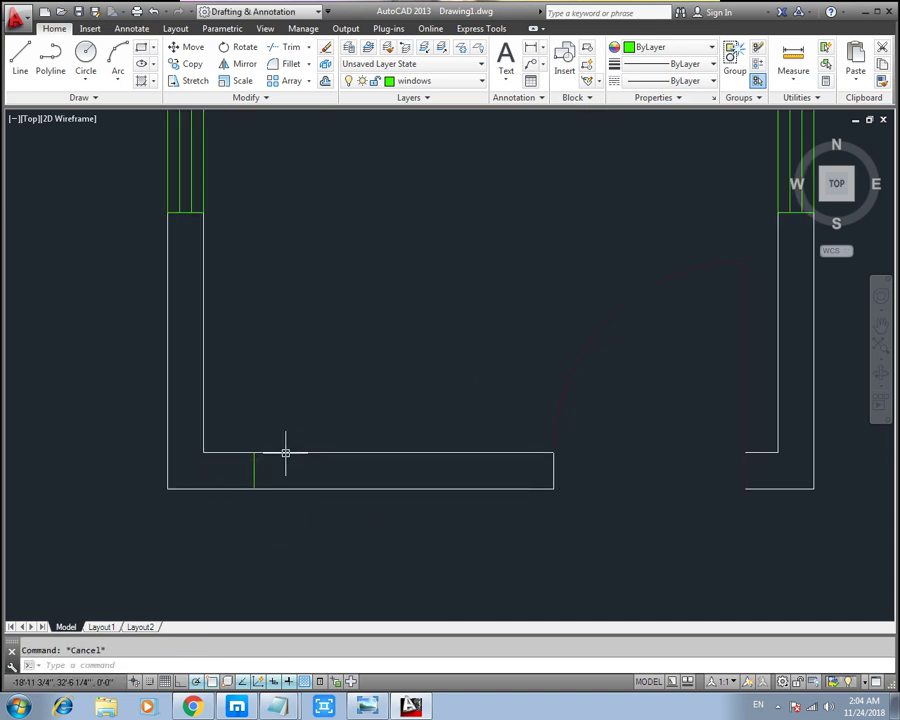
type("o")
key("Return")
type("3'")
key("Return")
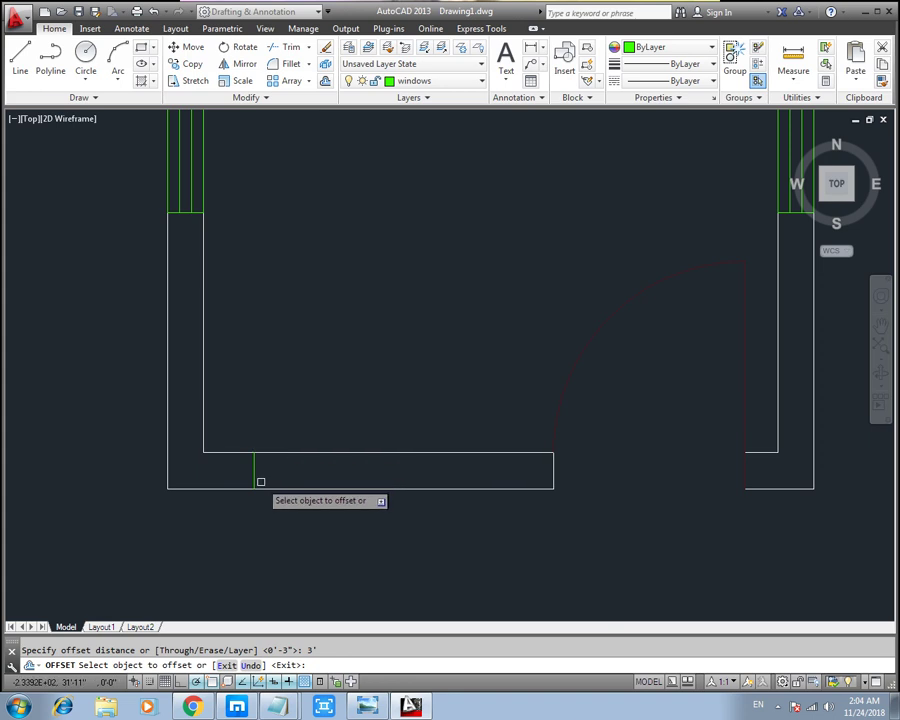
left_click(254, 474)
left_click(380, 482)
key("Escape")
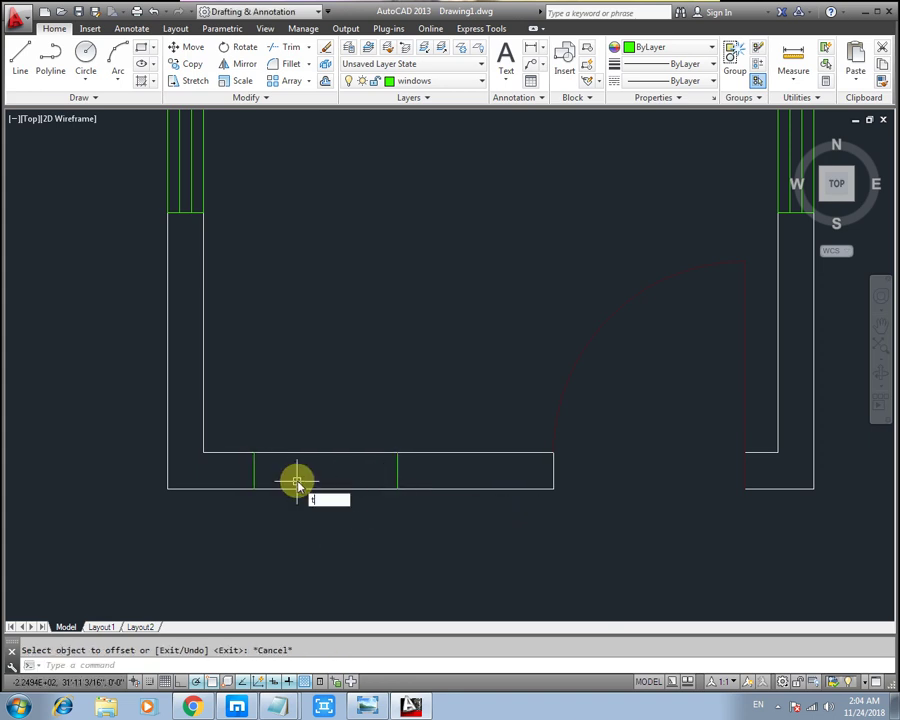
Trim the bottom wall between the two lines and draw a line joining the wall ends.
key("Return")
key("Return")
left_click_drag(380, 440, 307, 534)
key("Escape")
type("l")
key("Return")
left_click(398, 453)
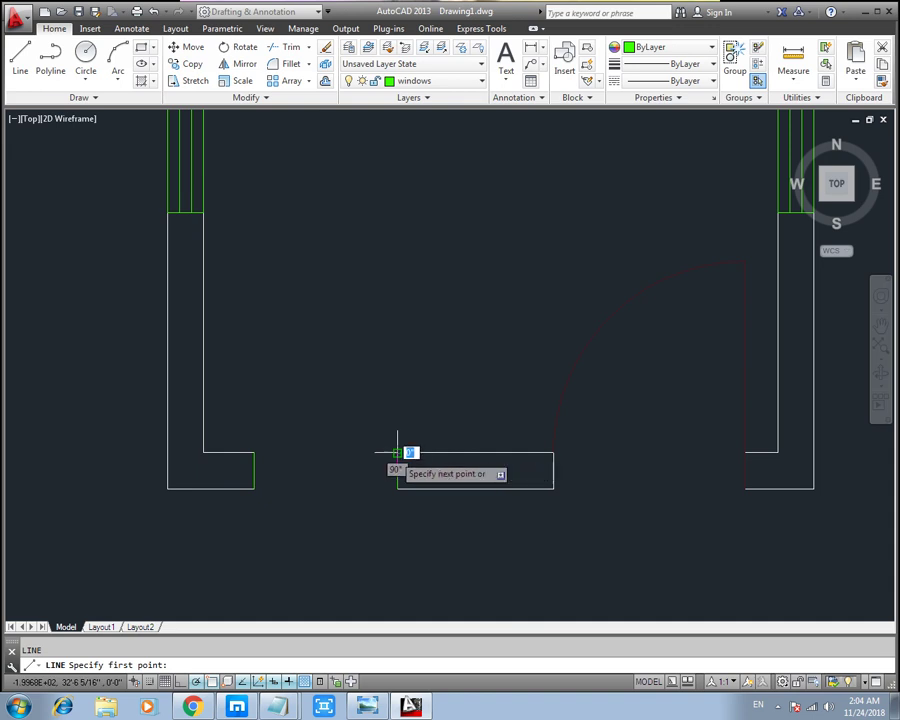
left_click(254, 453)
key("Escape")
Offset the joining line downward by 3 repeatedly to fill the opening with window lines.
type("o")
key("Return")
type("3")
key("Return")
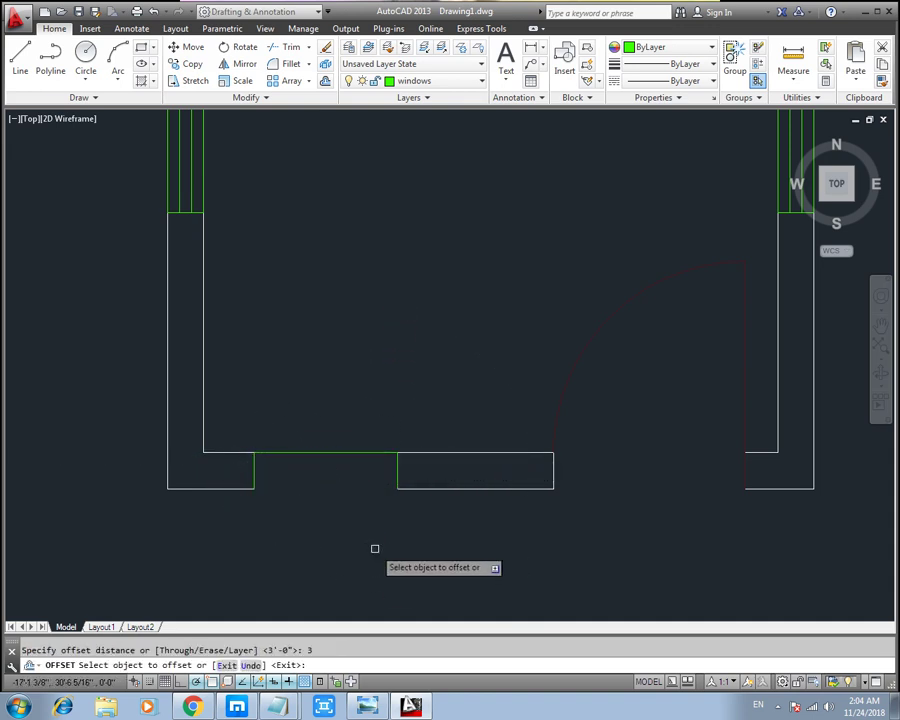
left_click(333, 453)
left_click(327, 472)
left_click(326, 463)
left_click(325, 478)
left_click(324, 480)
key("Escape")
scroll(340, 536, "down", 4)
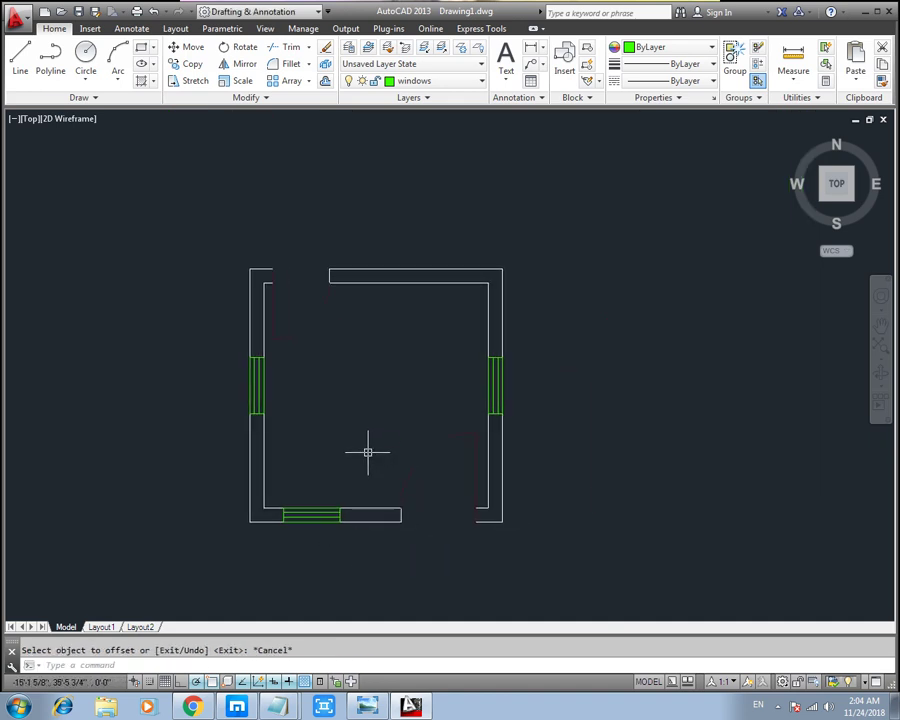
Recenter the plan, keep 'windows' as the current layer, and open the layer manager with LA.
scroll(352, 440, "up", 2)
middle_click_drag(352, 440, 346, 376)
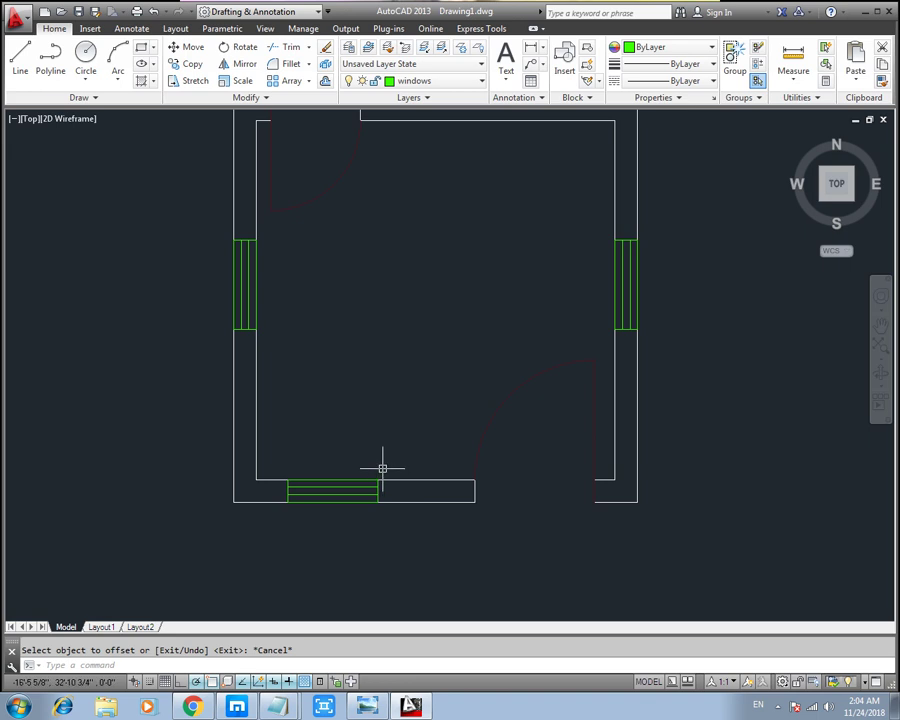
middle_click_drag(421, 372, 400, 432)
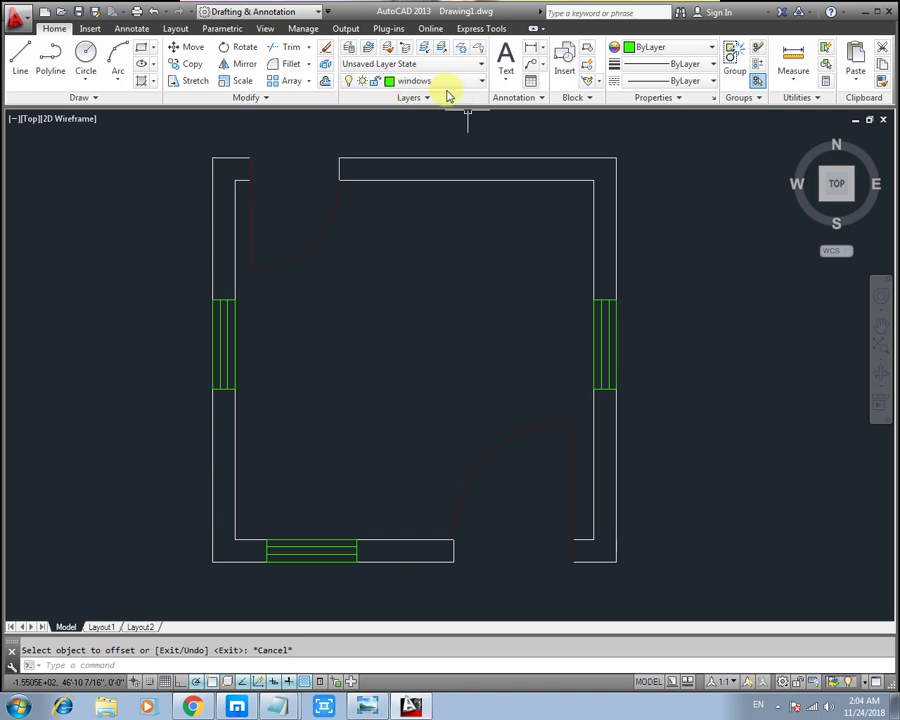
left_click(482, 82)
left_click(482, 82)
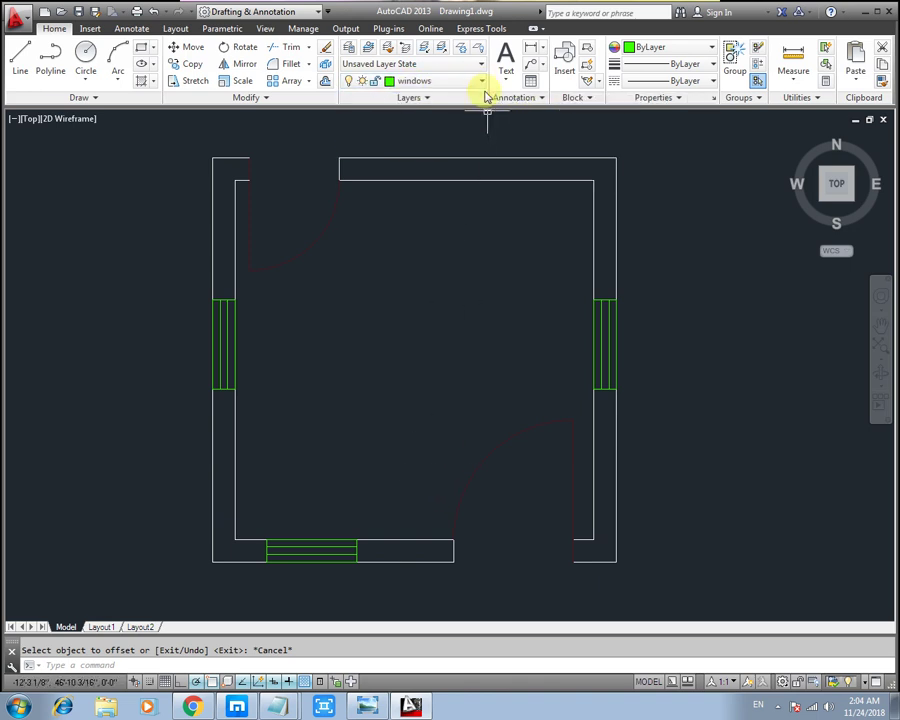
left_click(482, 84)
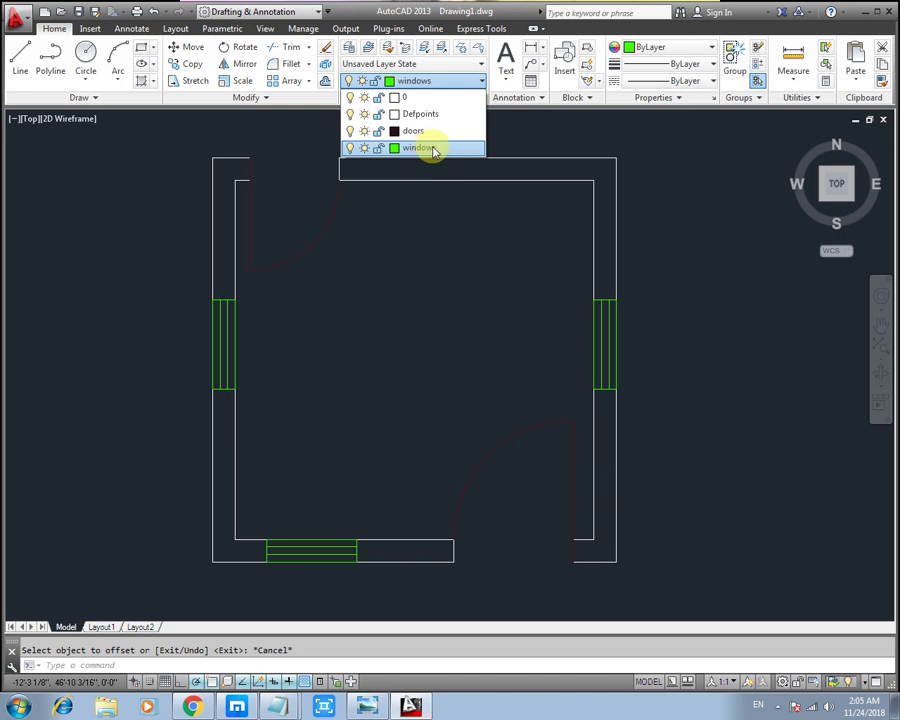
left_click(433, 150)
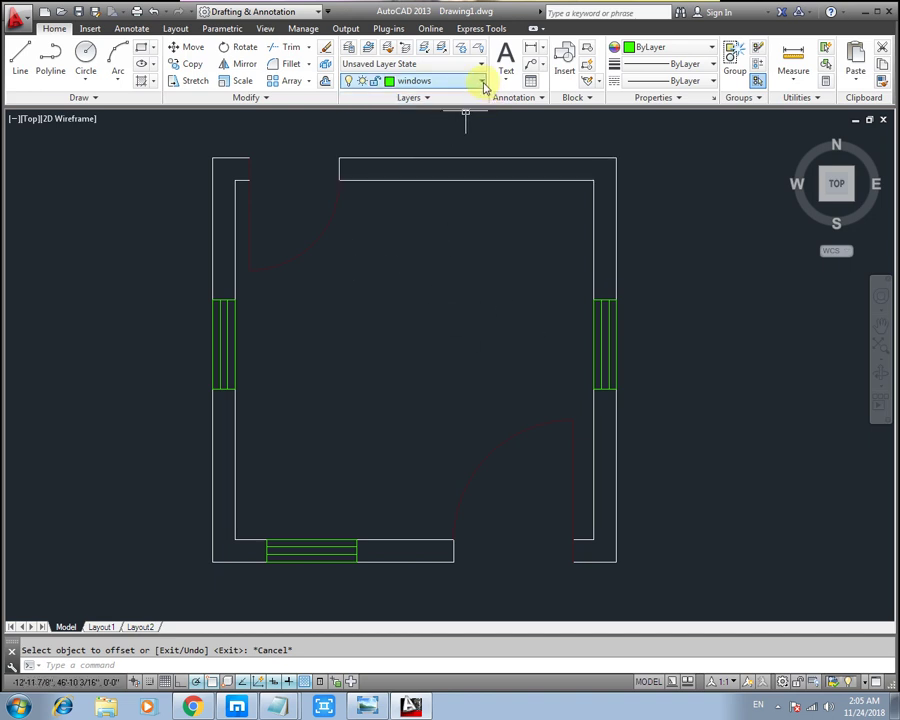
type("la")
key("Return")
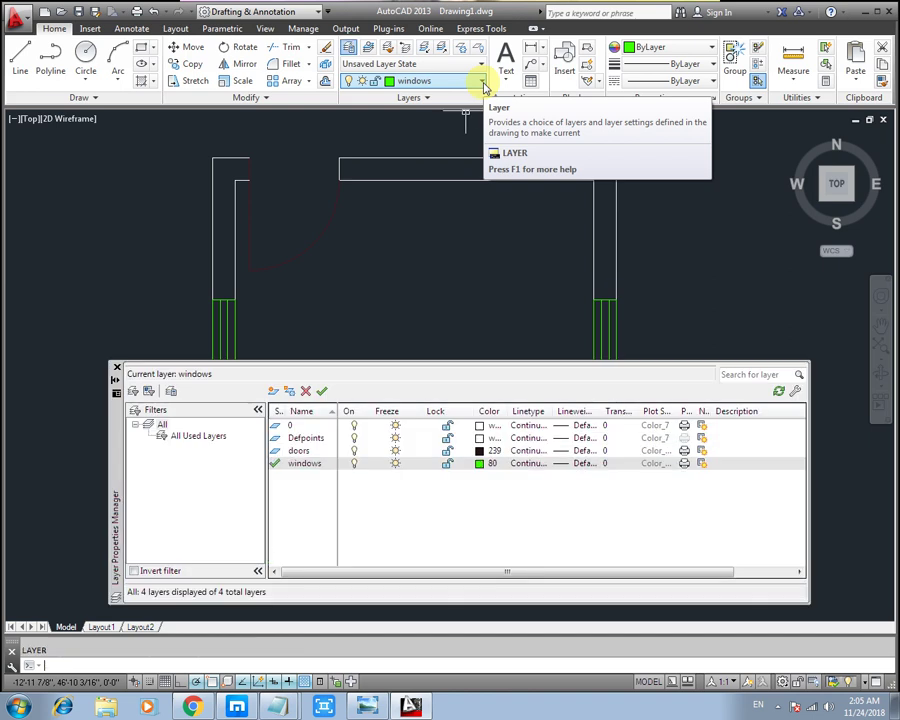
Dock the Layer Properties Manager at the bottom and toggle the windows layer off and on.
left_click_drag(103, 432, 345, 556)
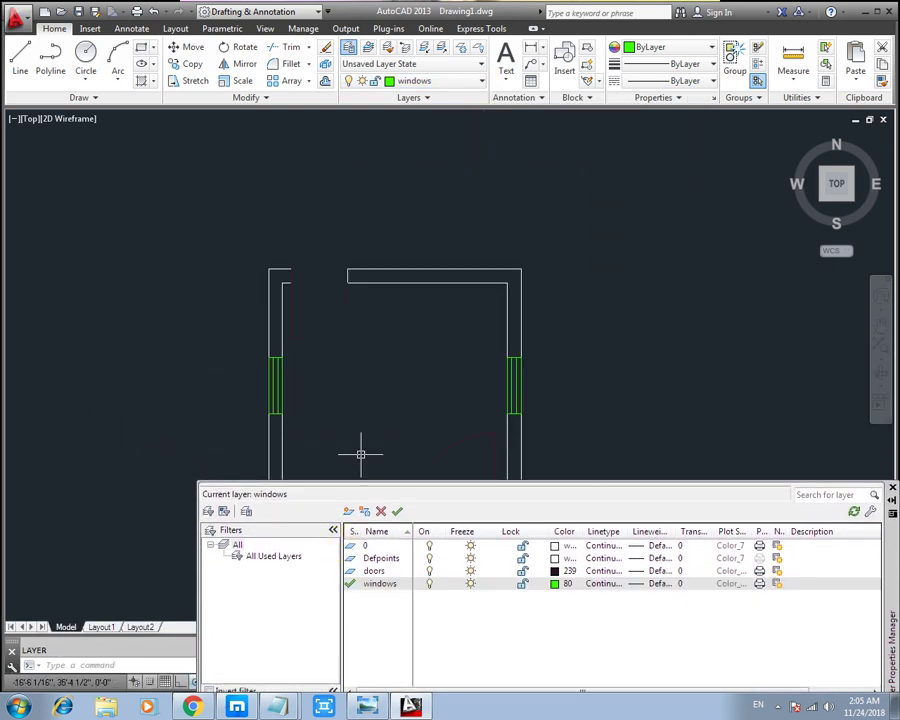
scroll(515, 391, "up", 2)
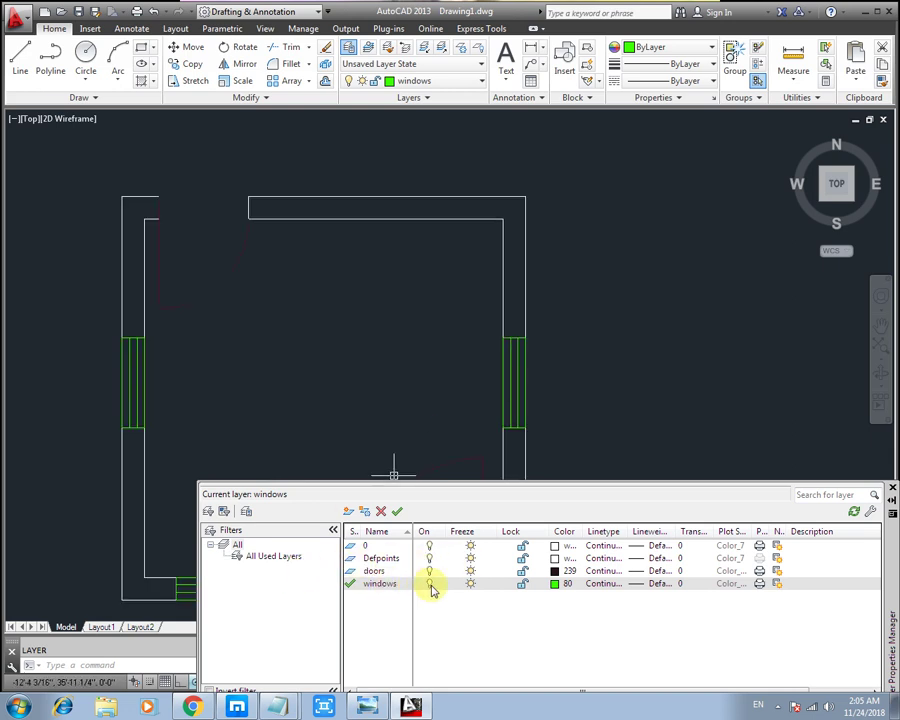
left_click(430, 585)
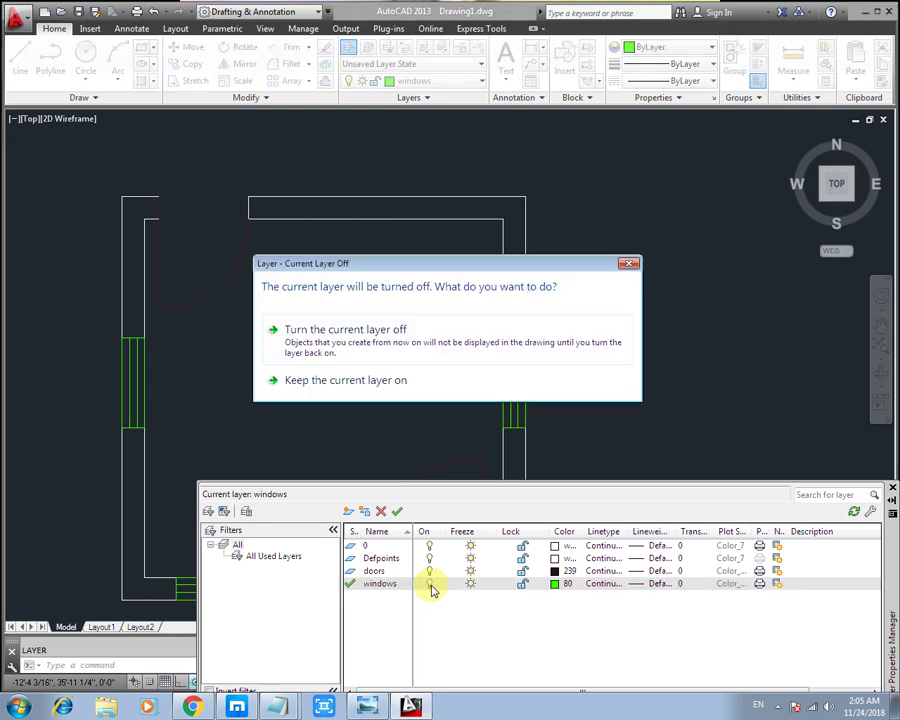
left_click(359, 342)
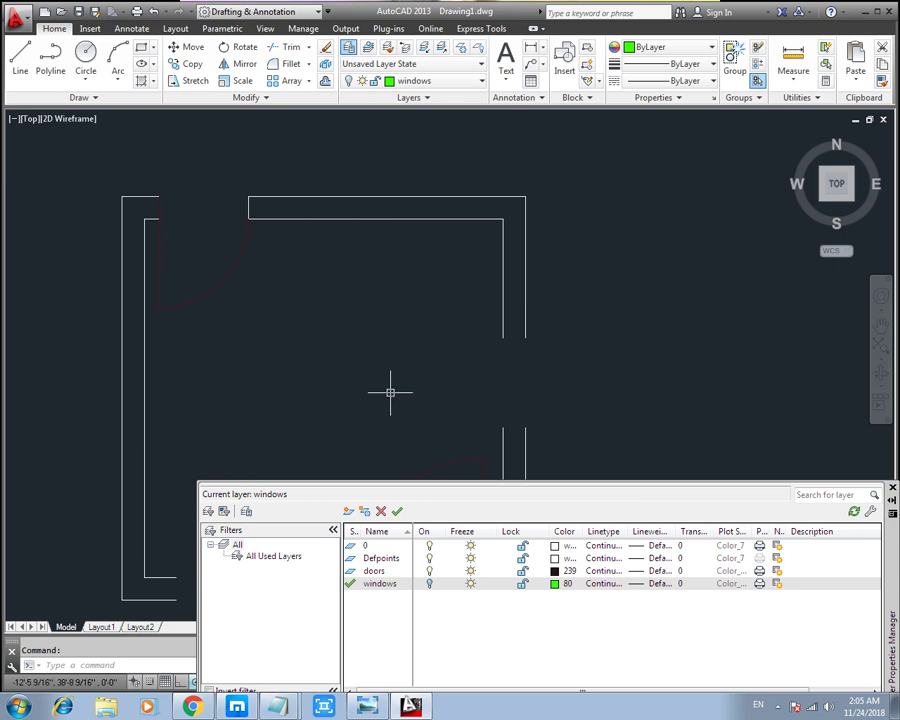
left_click(430, 586)
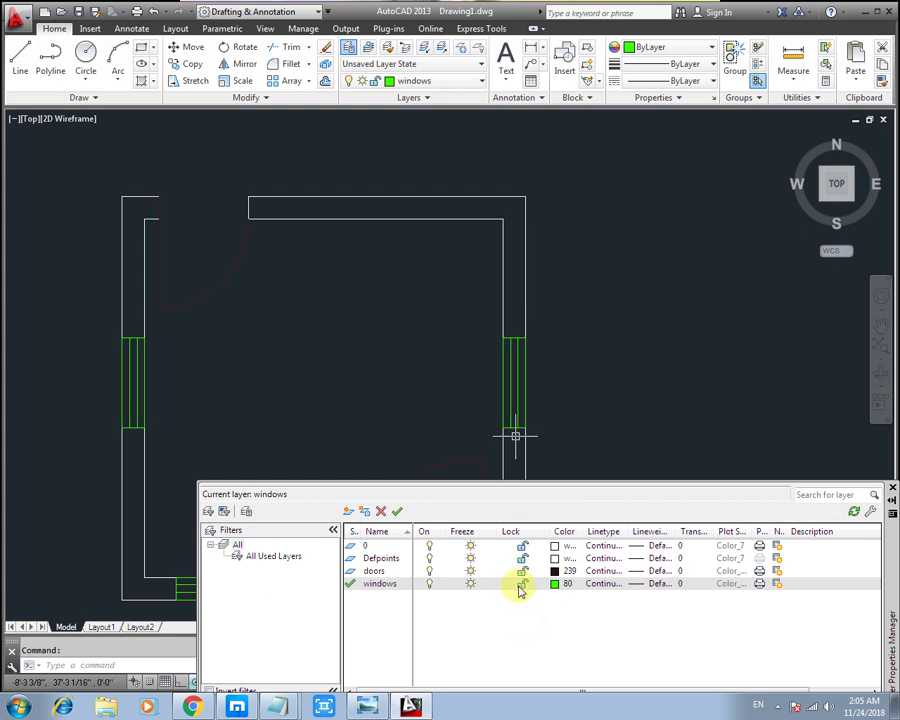
Lock the windows layer, try erasing the window lines, then unlock it.
left_click(521, 587)
left_click(515, 436)
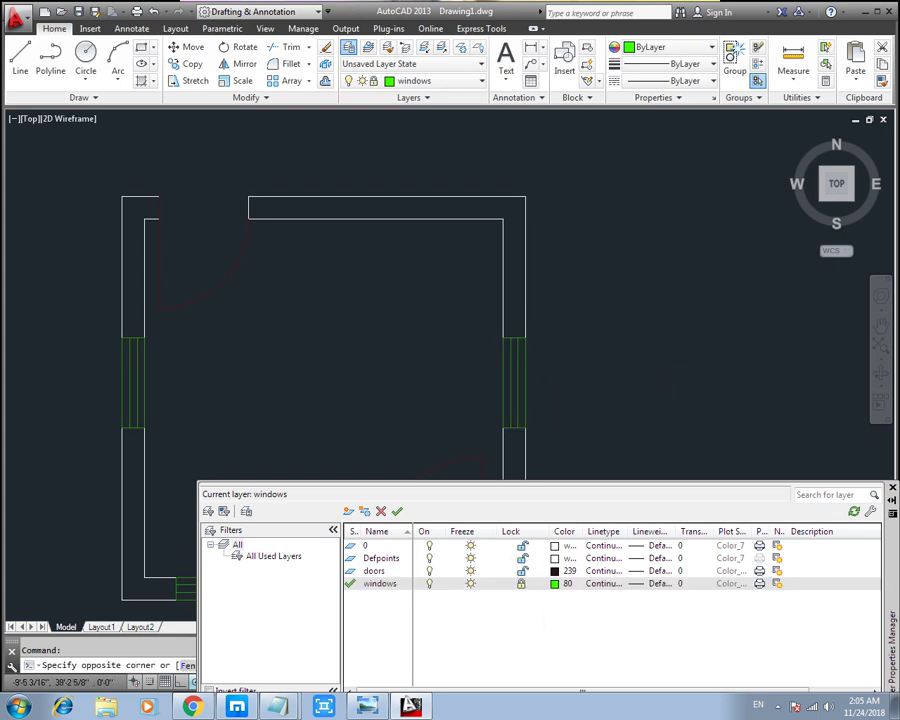
left_click(527, 418)
key("Delete")
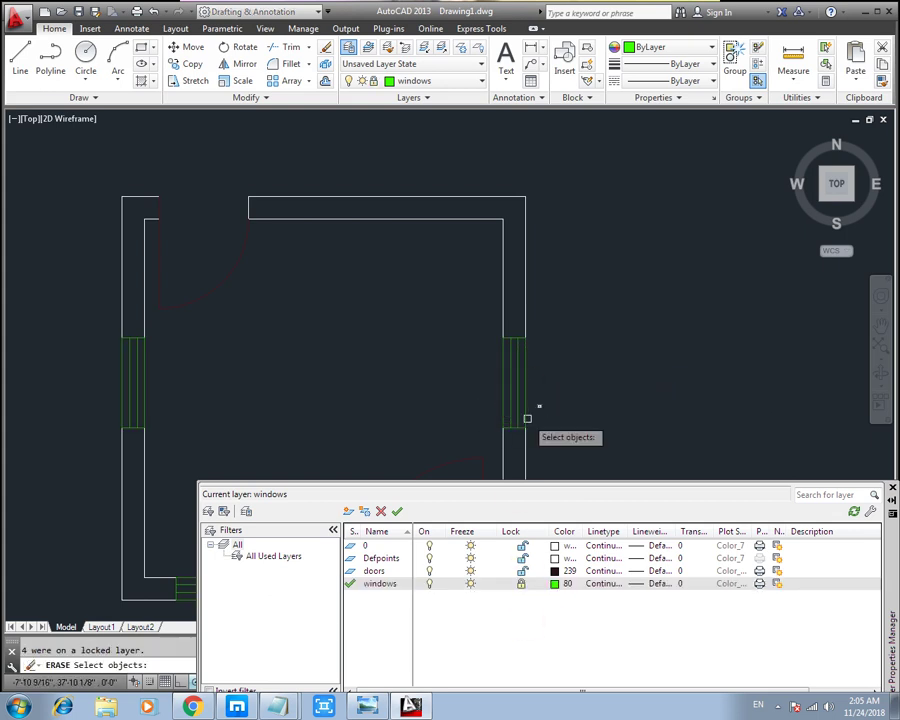
left_click(521, 584)
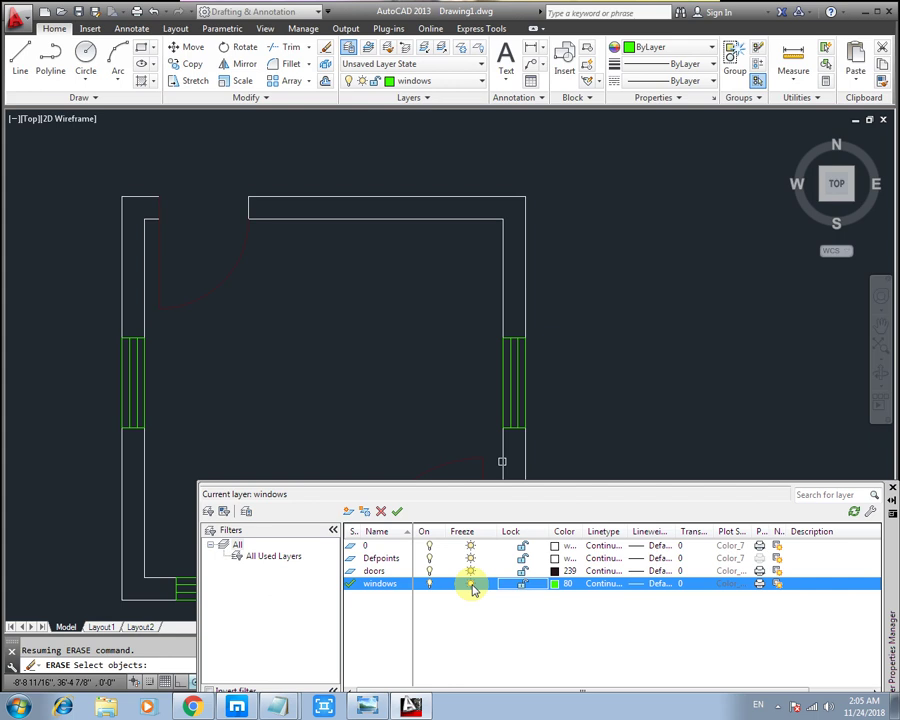
Try freezing the current windows layer, freeze and thaw the doors layer, then close the manager.
left_click(471, 584)
left_click(540, 376)
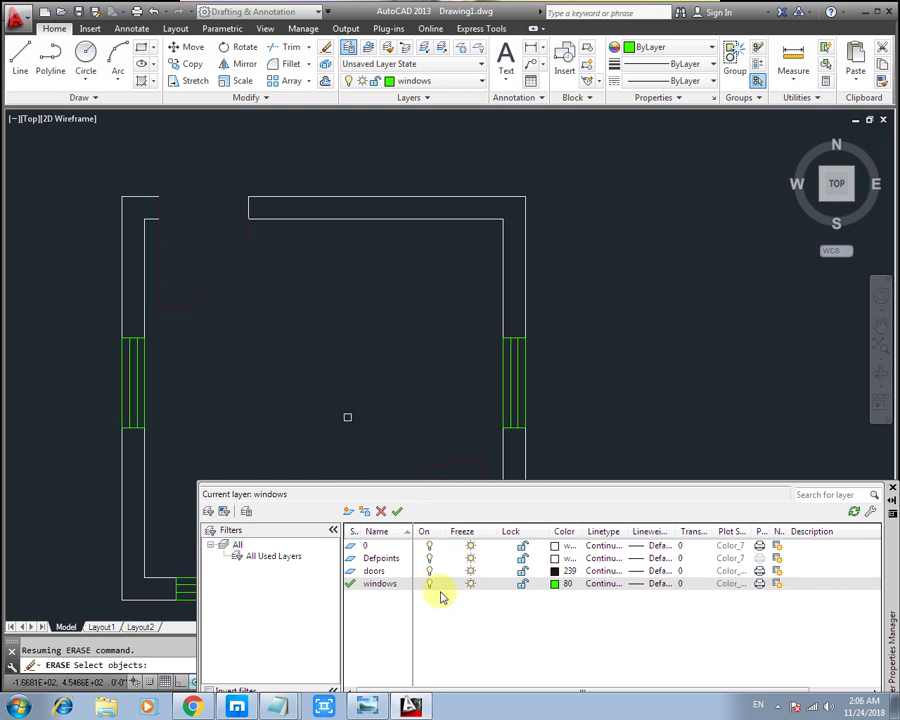
left_click(376, 572)
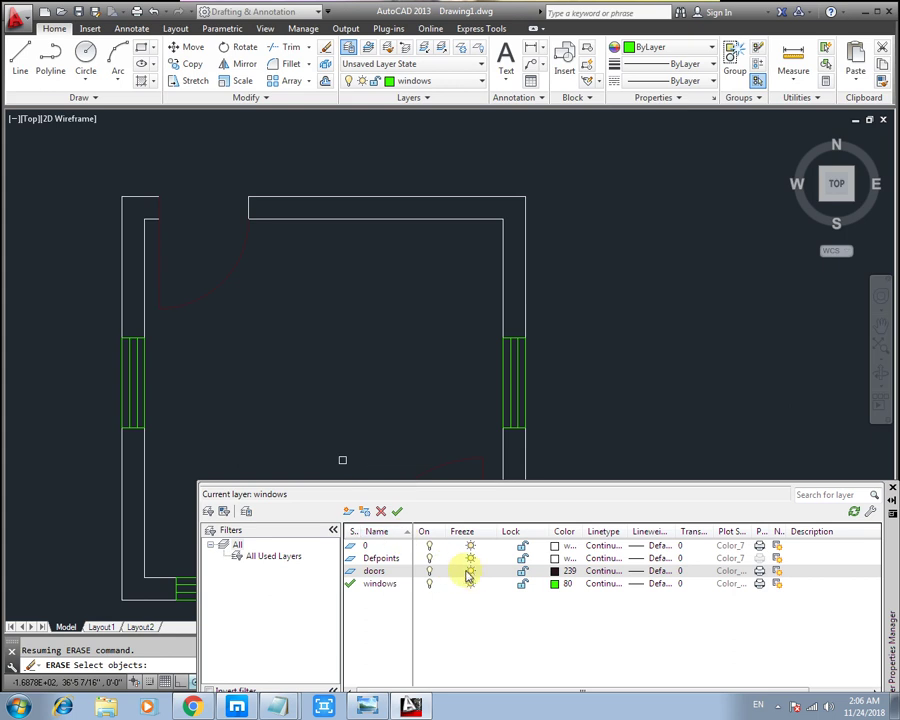
left_click(470, 571)
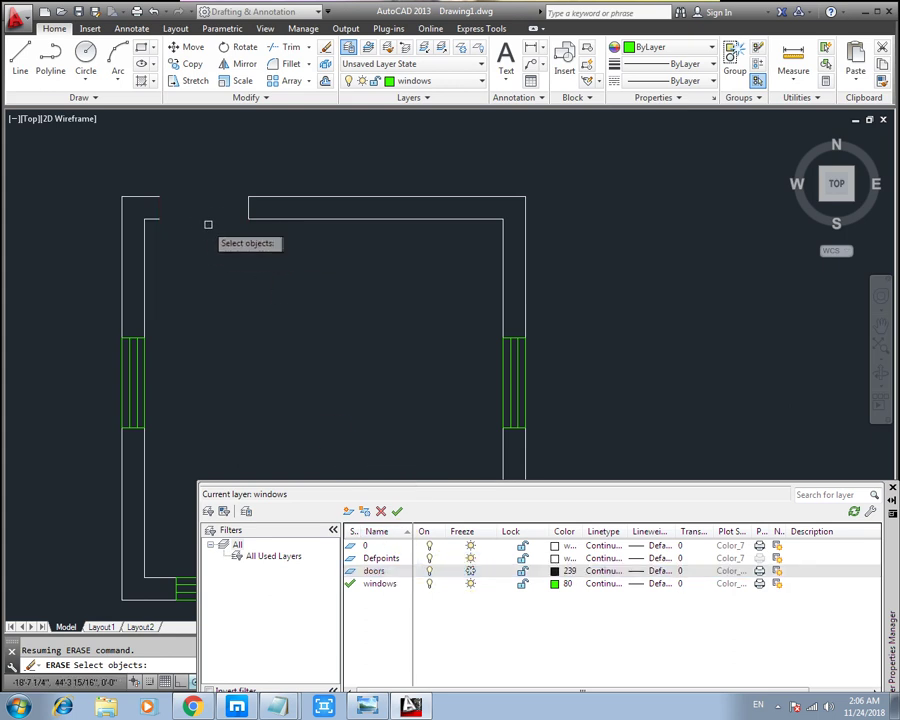
left_click(470, 571)
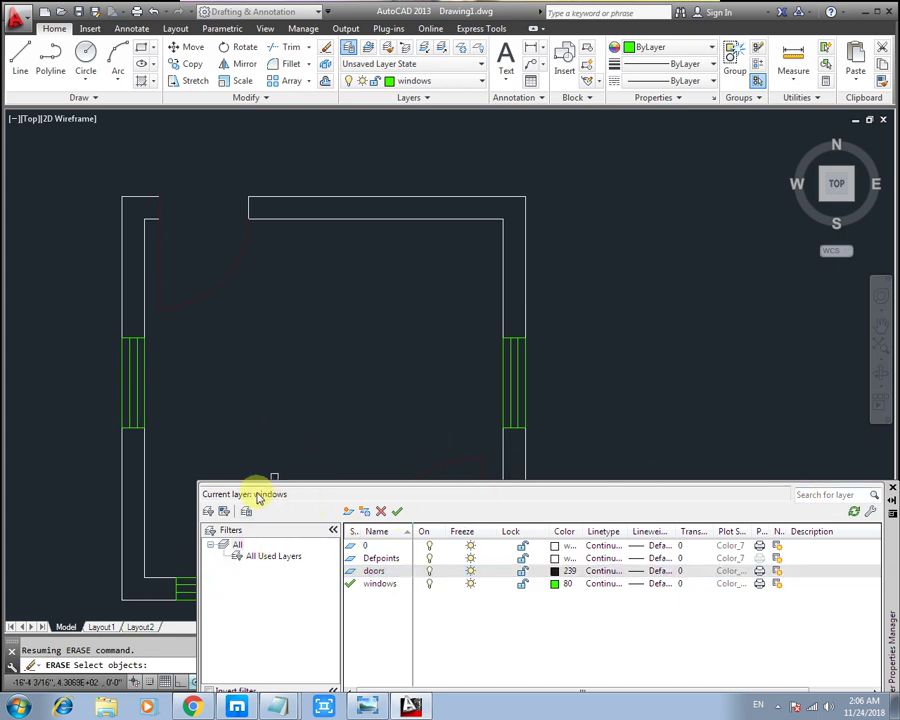
left_click(891, 491)
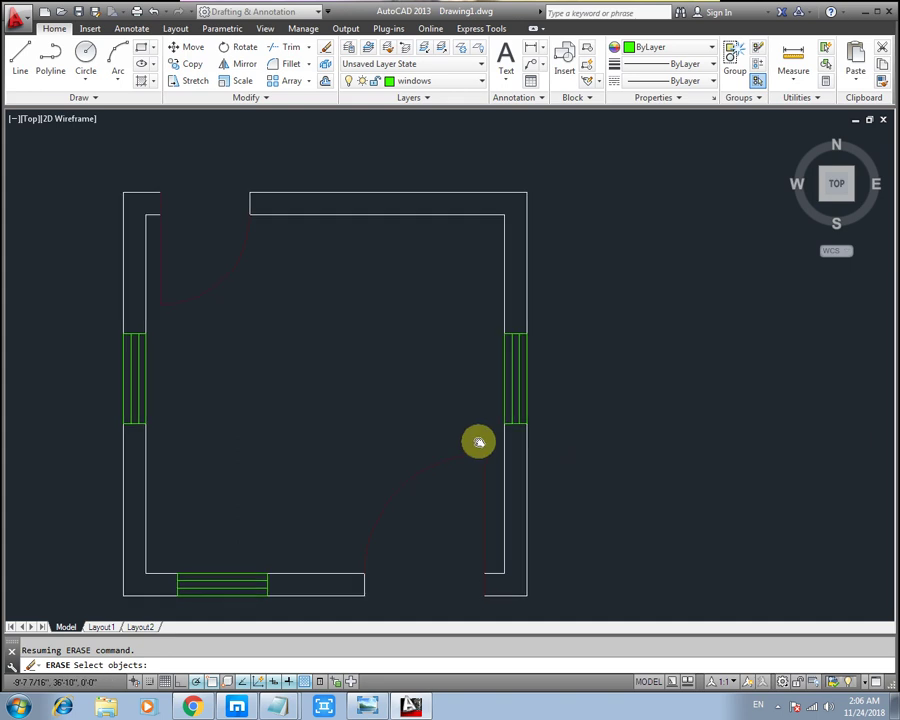
middle_click_drag(474, 438, 507, 390)
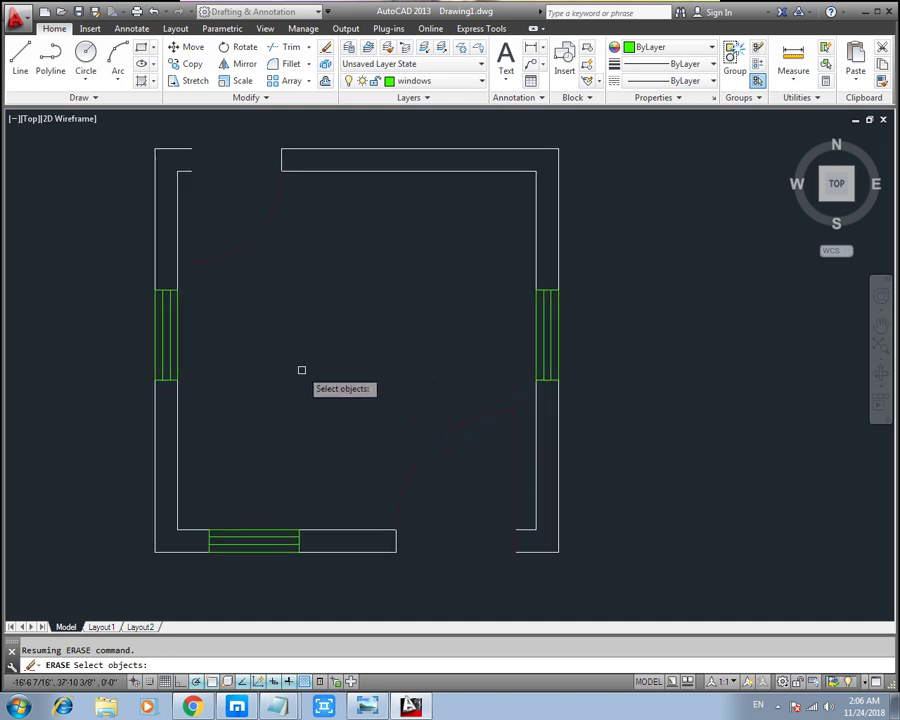
key("Escape")
middle_click_drag(349, 356, 396, 342)
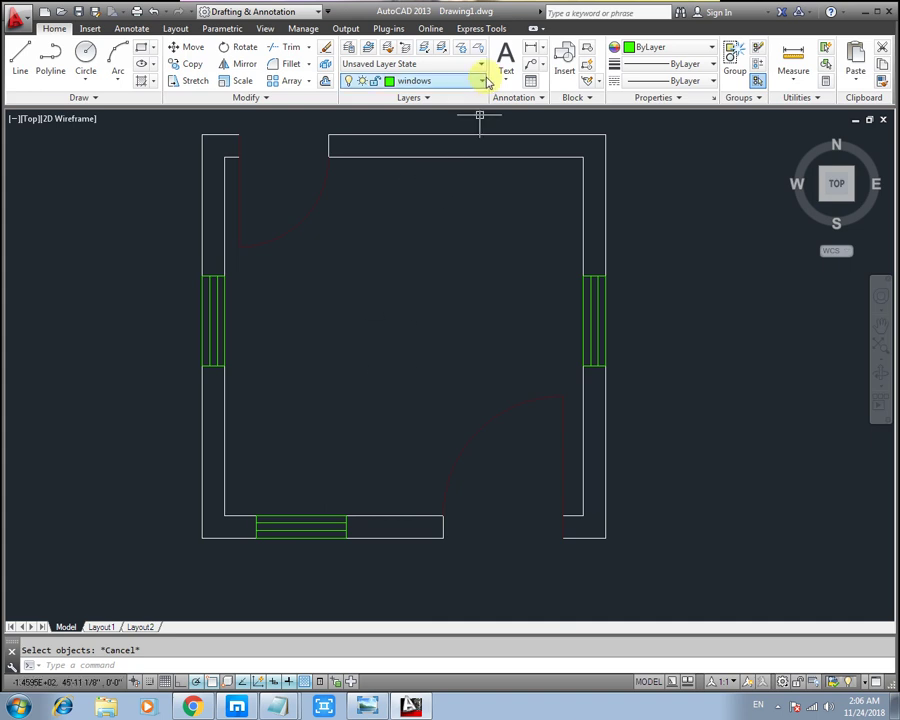
left_click(484, 84)
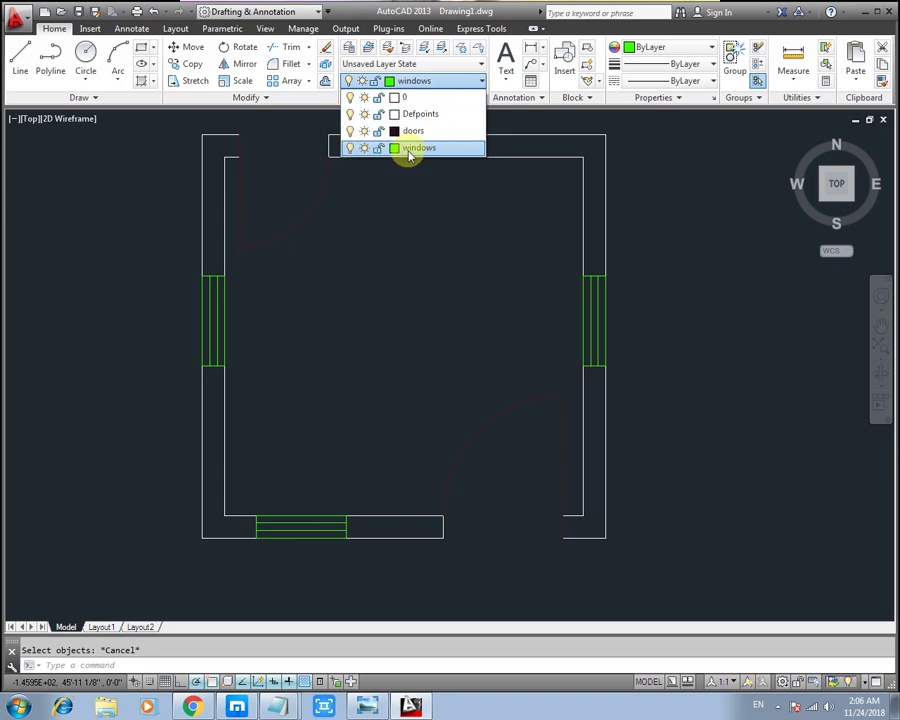
left_click(349, 148)
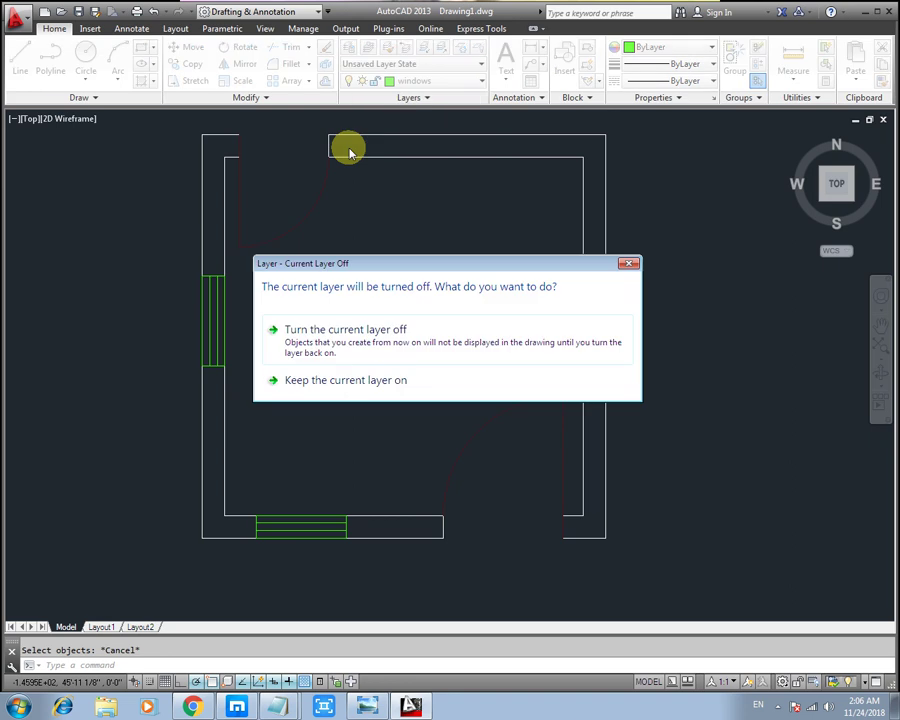
left_click(364, 328)
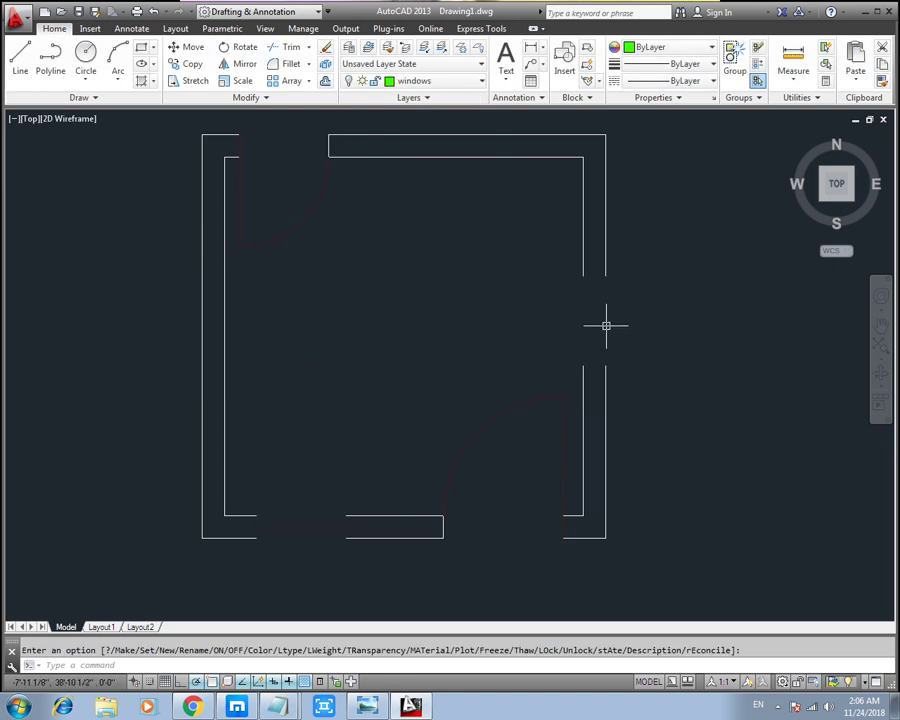
left_click(480, 81)
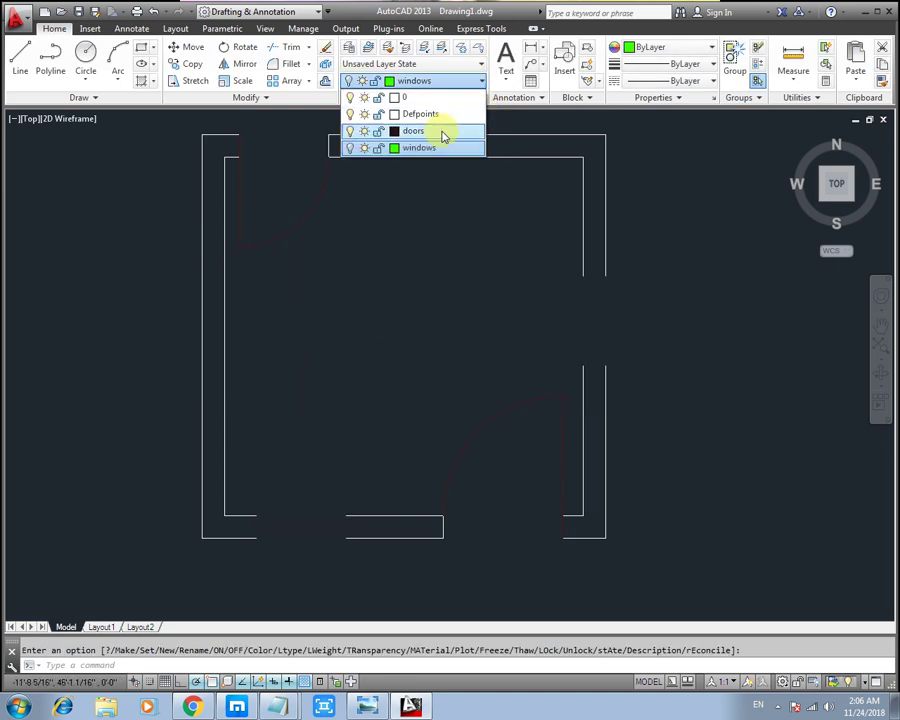
left_click(349, 148)
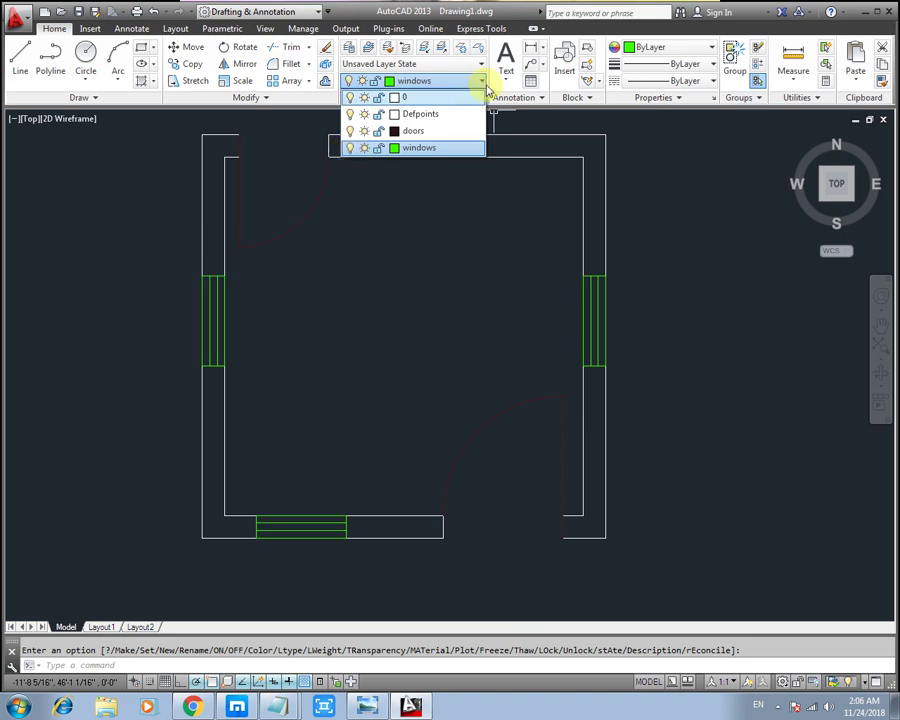
left_click(349, 132)
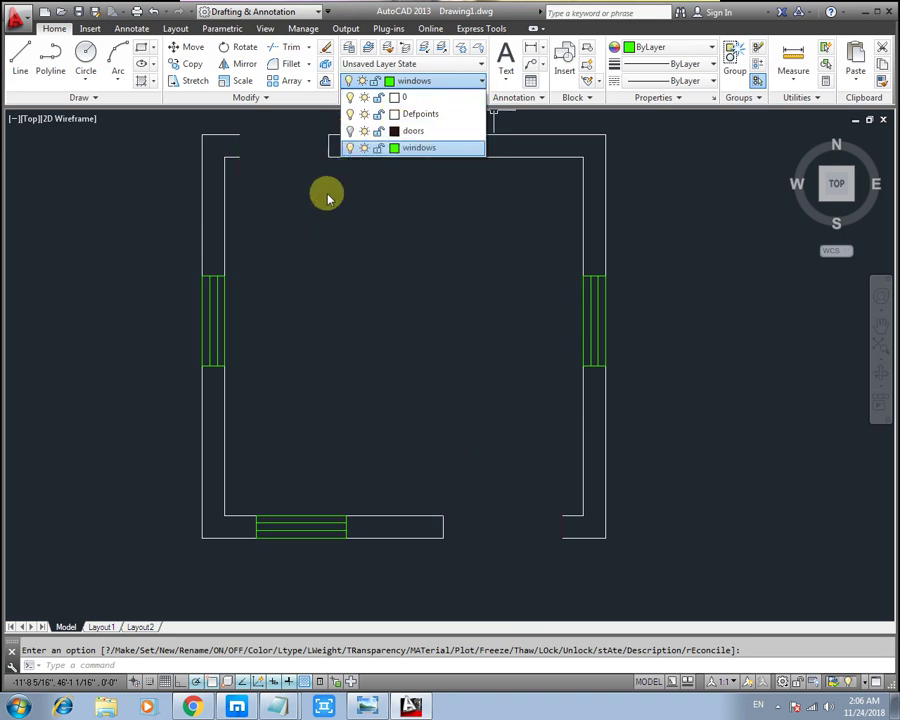
left_click(347, 132)
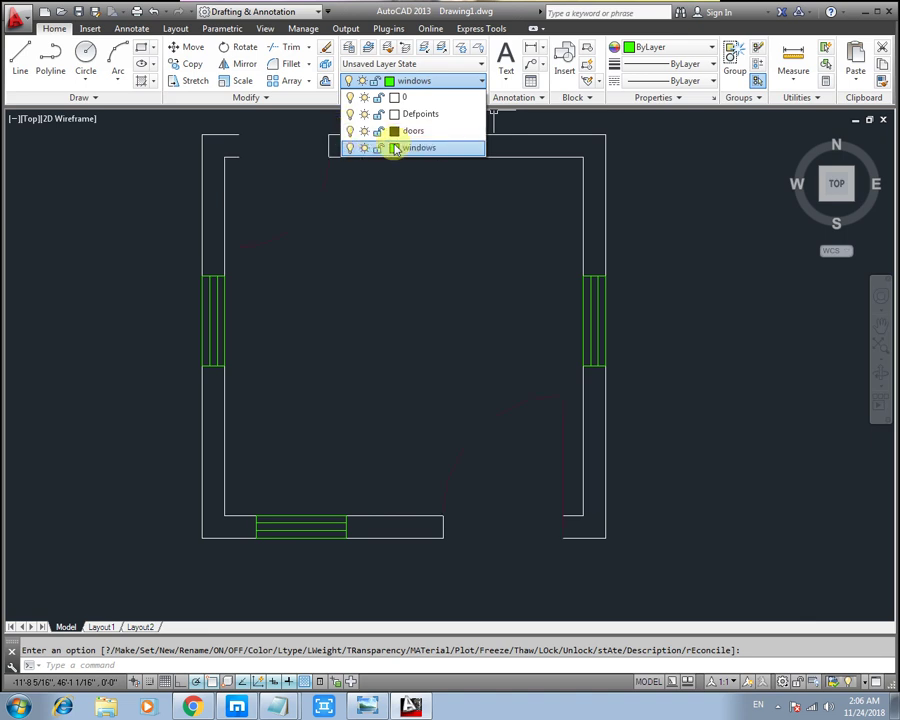
left_click(377, 148)
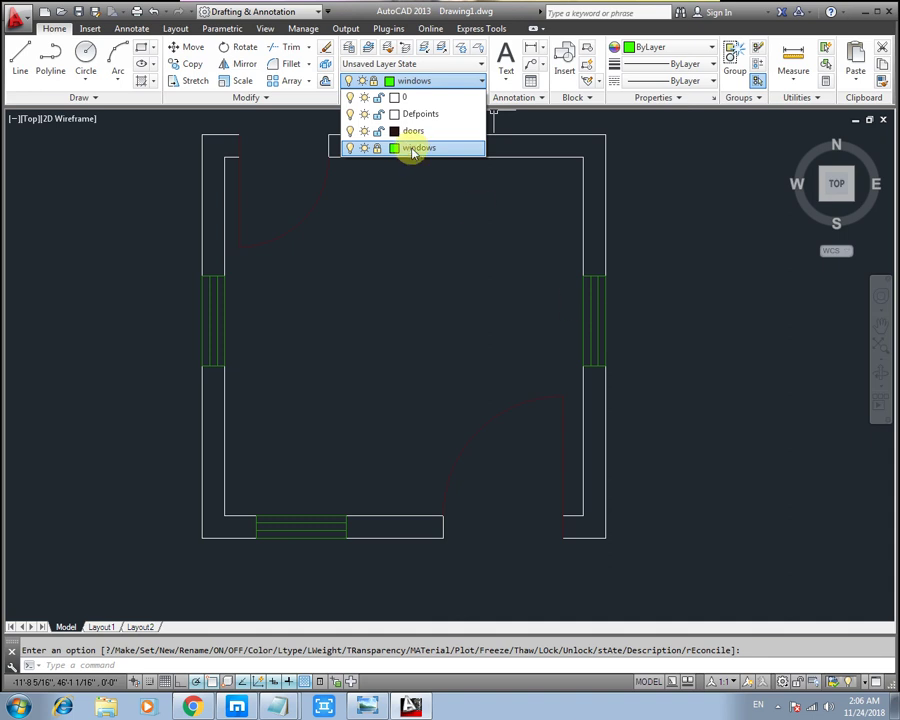
left_click(377, 148)
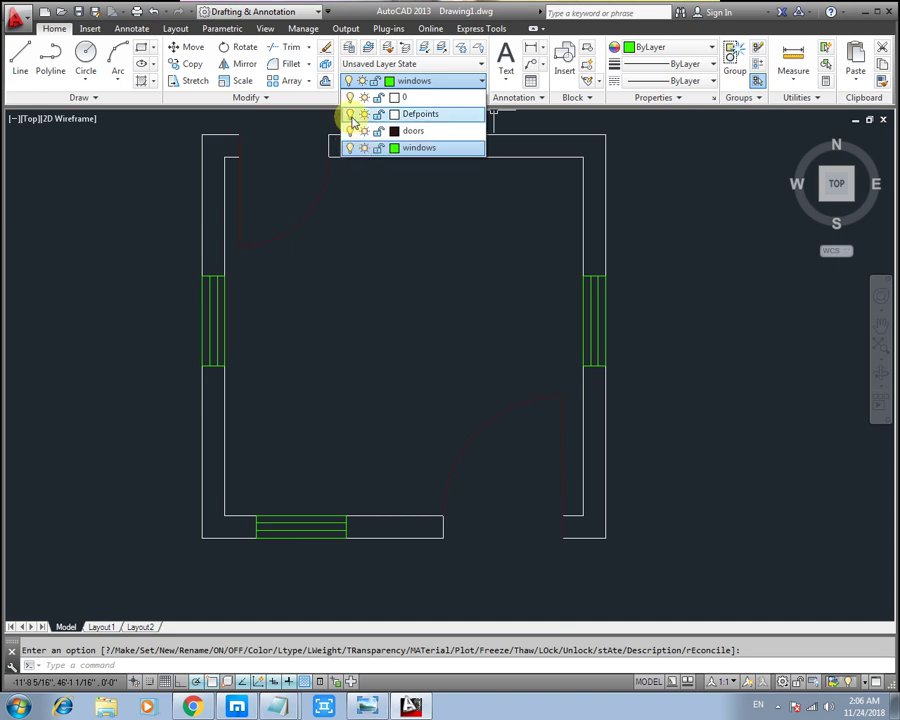
left_click(650, 163)
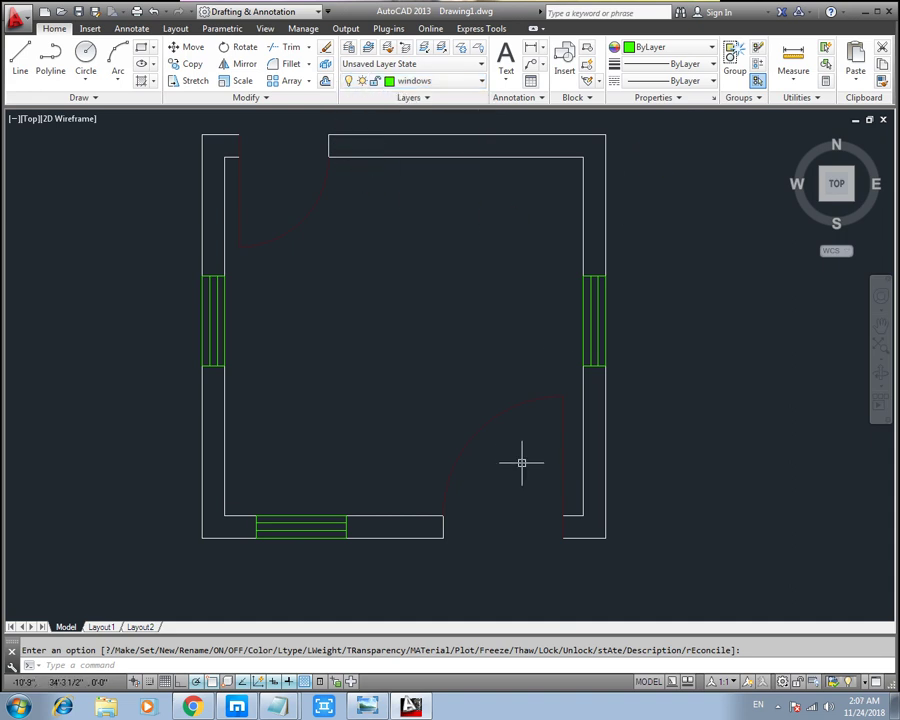
middle_click_drag(446, 418, 437, 464)
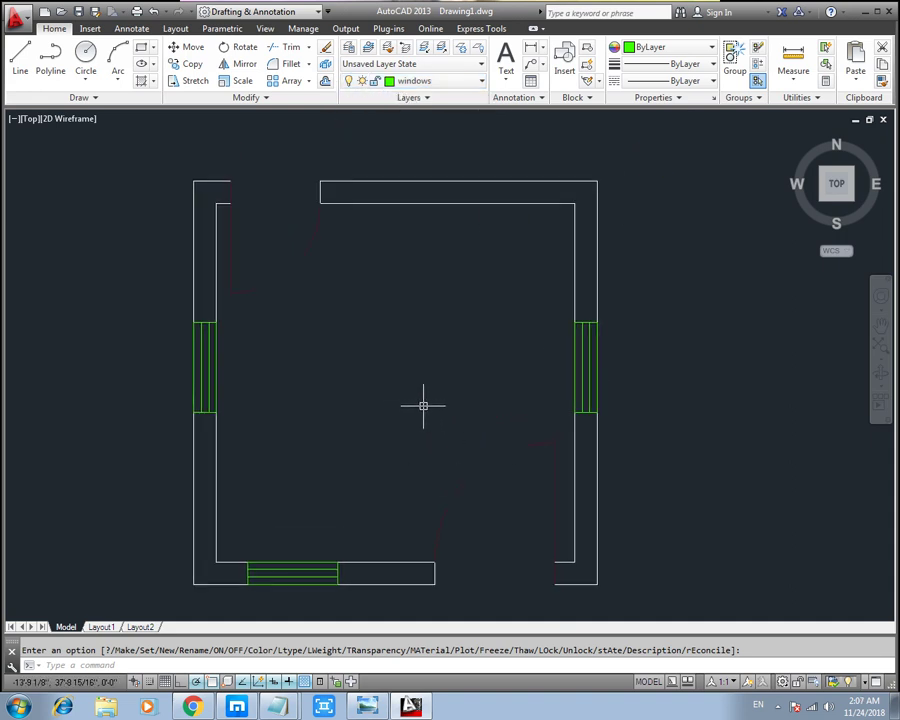
middle_click_drag(420, 396, 412, 380)
scroll(402, 402, "down", 2)
scroll(408, 380, "up", 2)
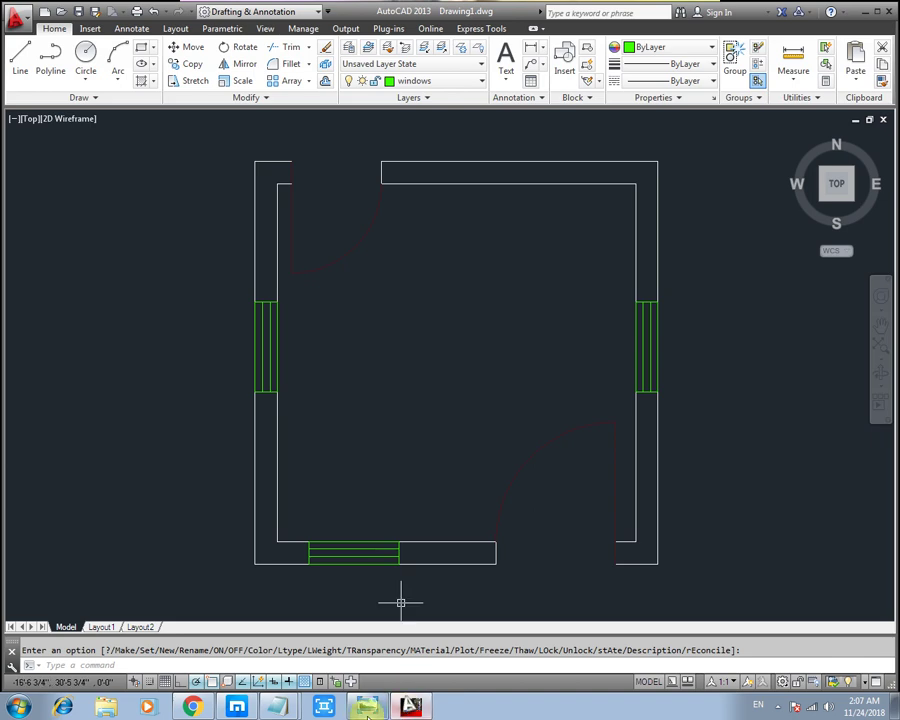
left_click(411, 706)
right_click(442, 516)
Refresh the desktop and restore the '18 layer practical' title image in Windows Photo Viewer.
left_click(467, 549)
left_click(368, 707)
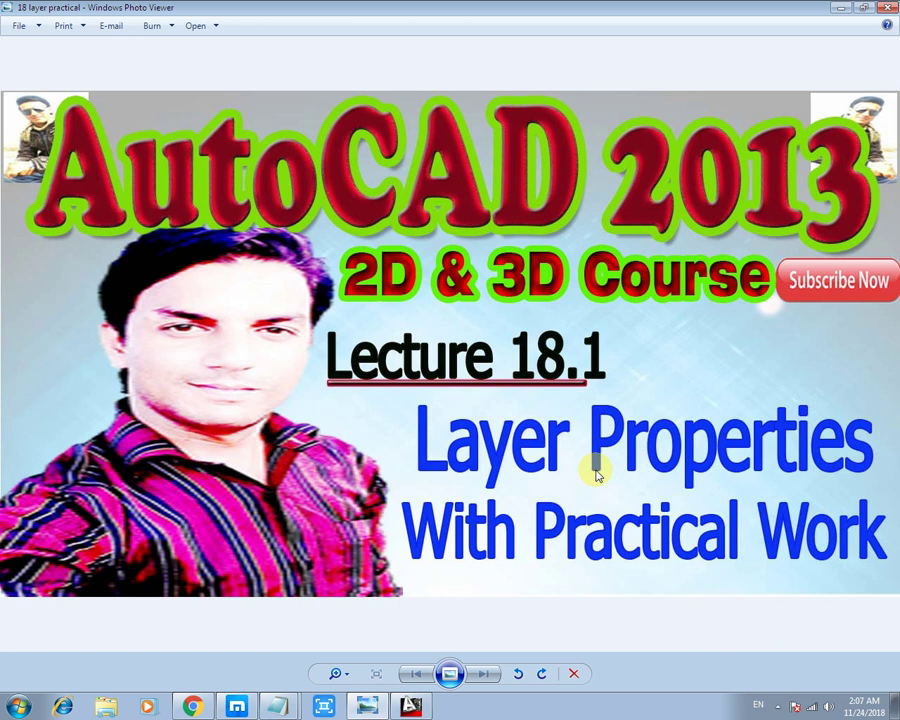
left_click(778, 708)
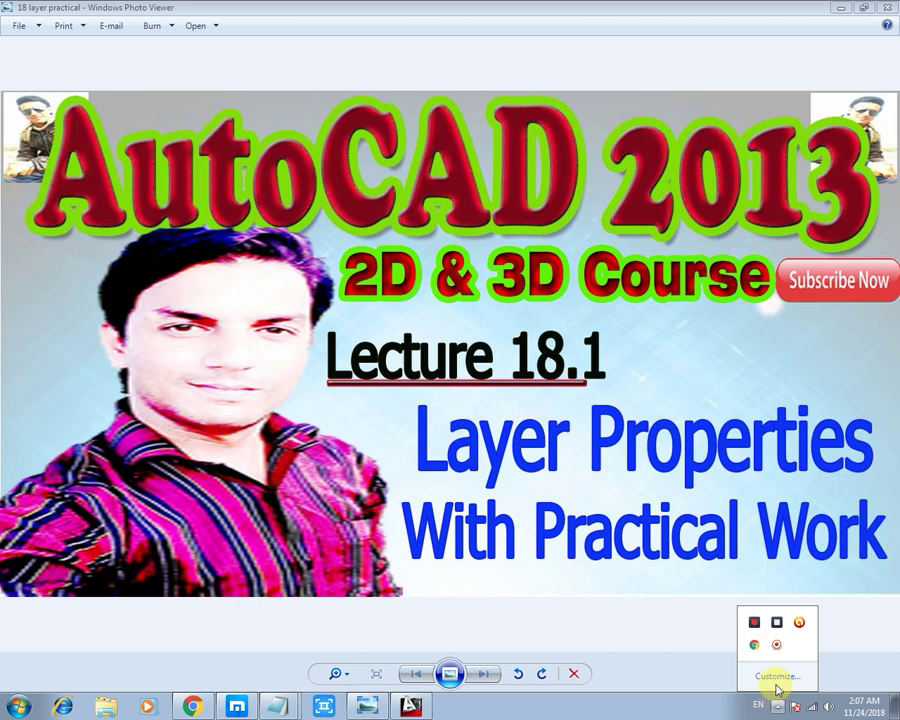